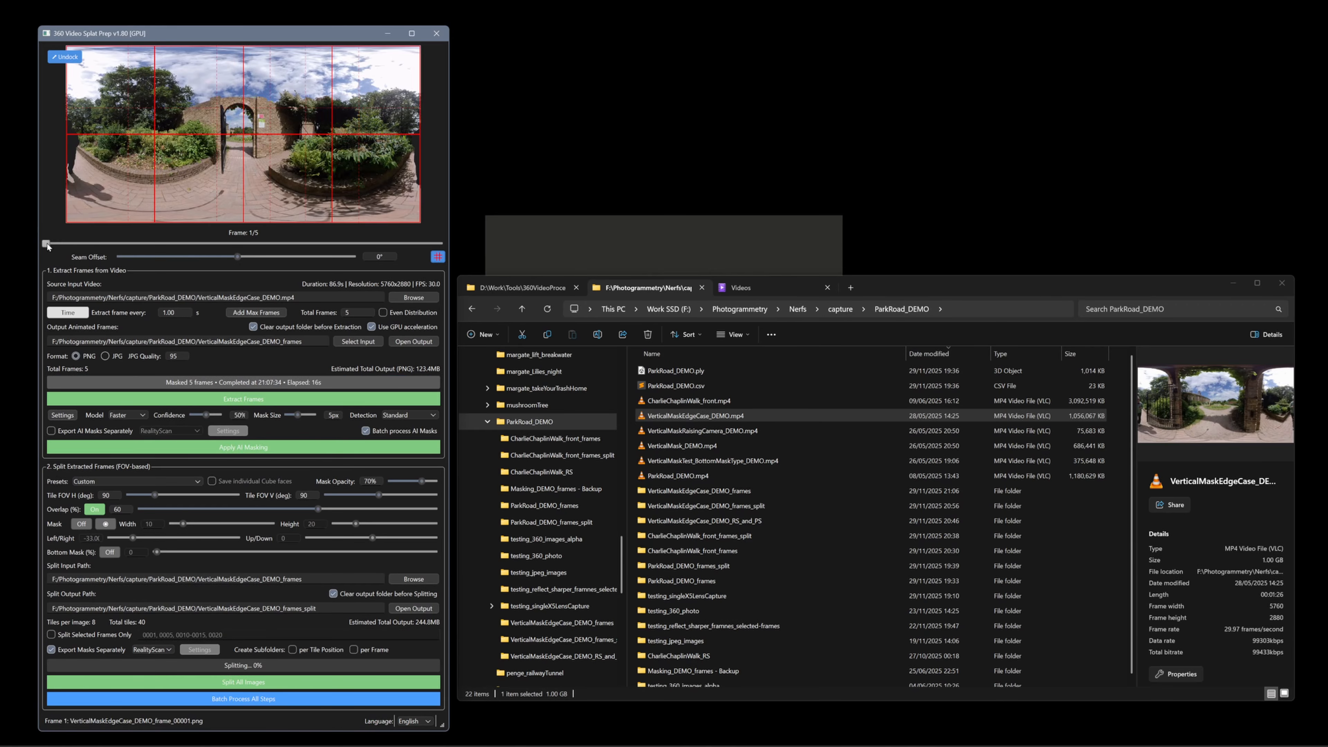
# Show frame 2, undock the preview into its own window and turn off its grid overlay.
pyautogui.click(108, 243)
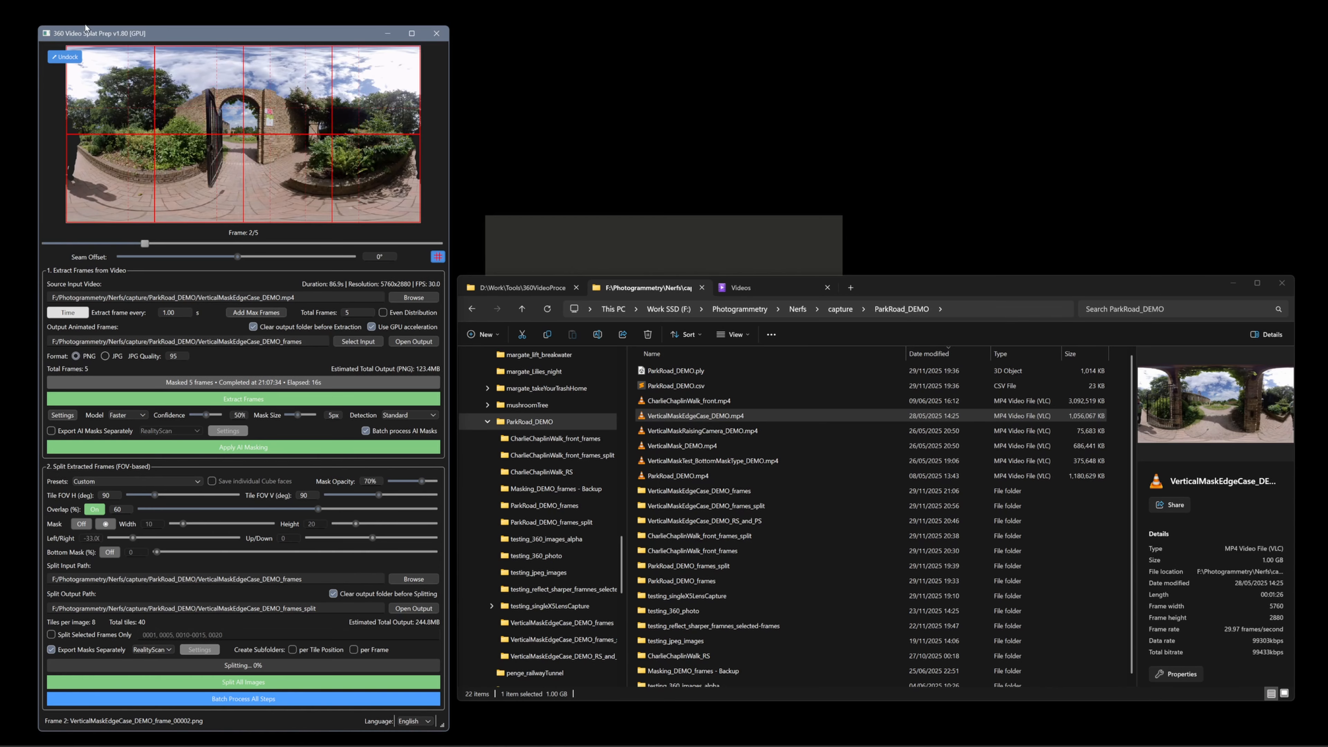
pyautogui.click(65, 57)
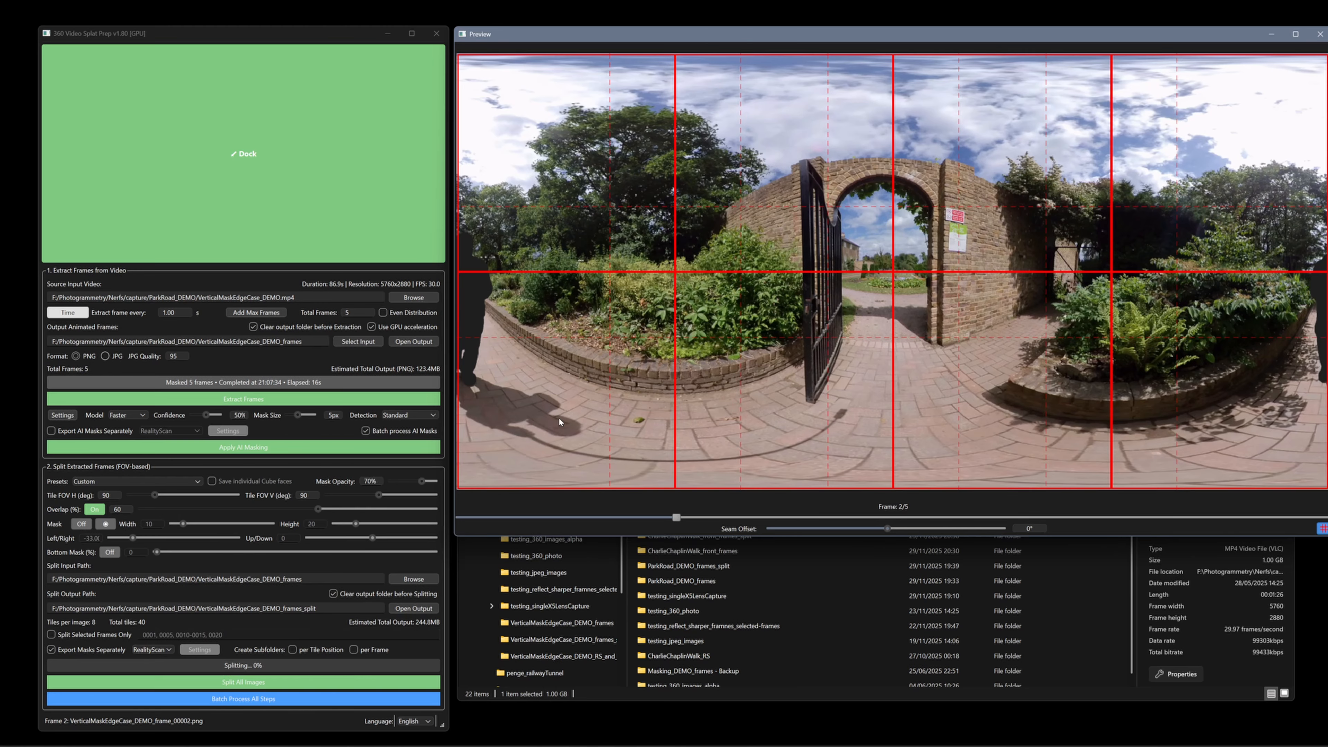
pyautogui.click(1321, 530)
pyautogui.click(1322, 529)
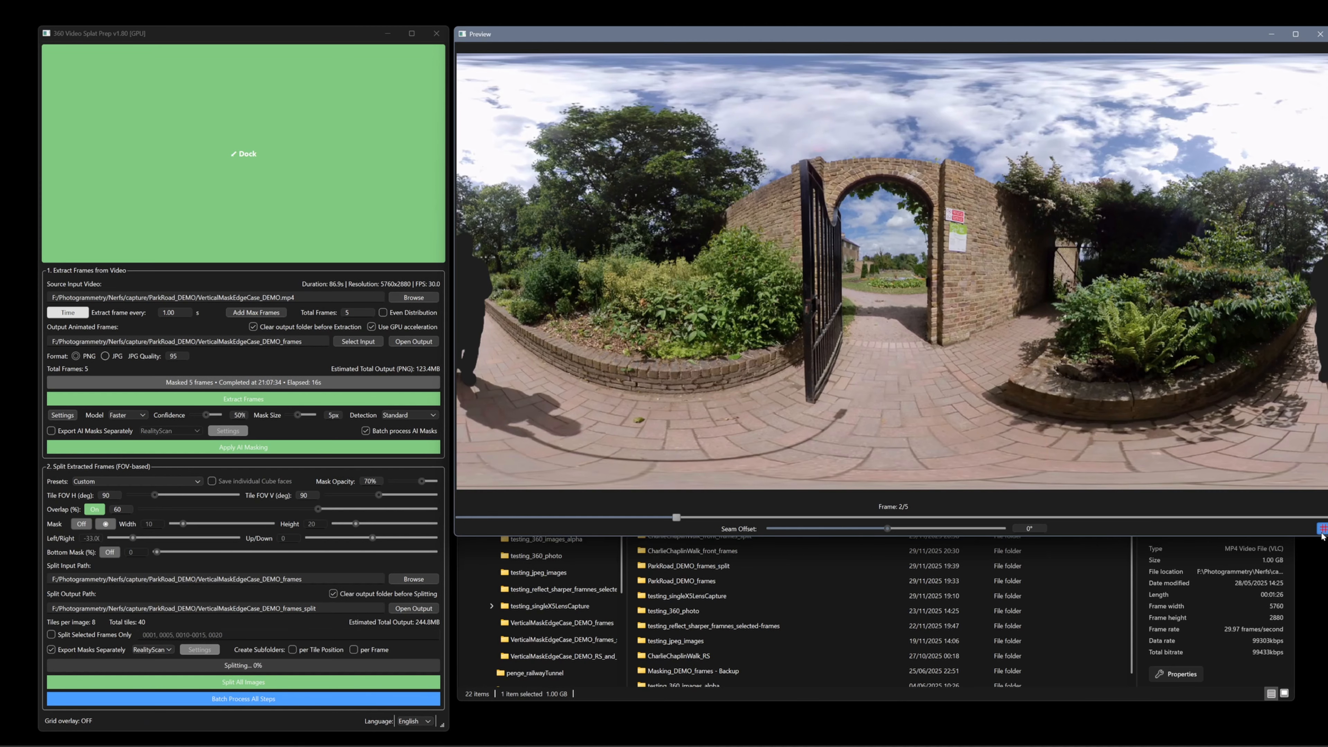
pyautogui.click(1322, 530)
# Step through frames 1 to 3 in the preview to check the mask on the person at the seam.
pyautogui.click(486, 517)
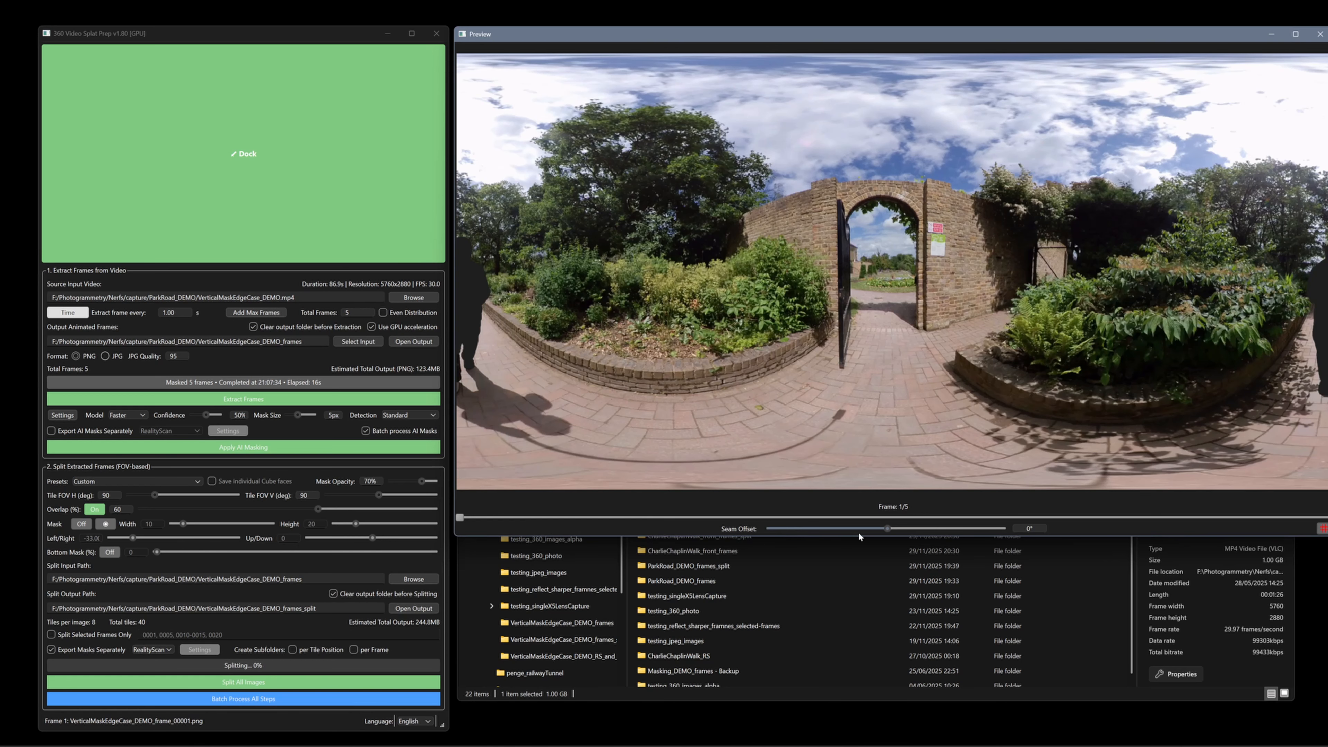
pyautogui.press('Right')
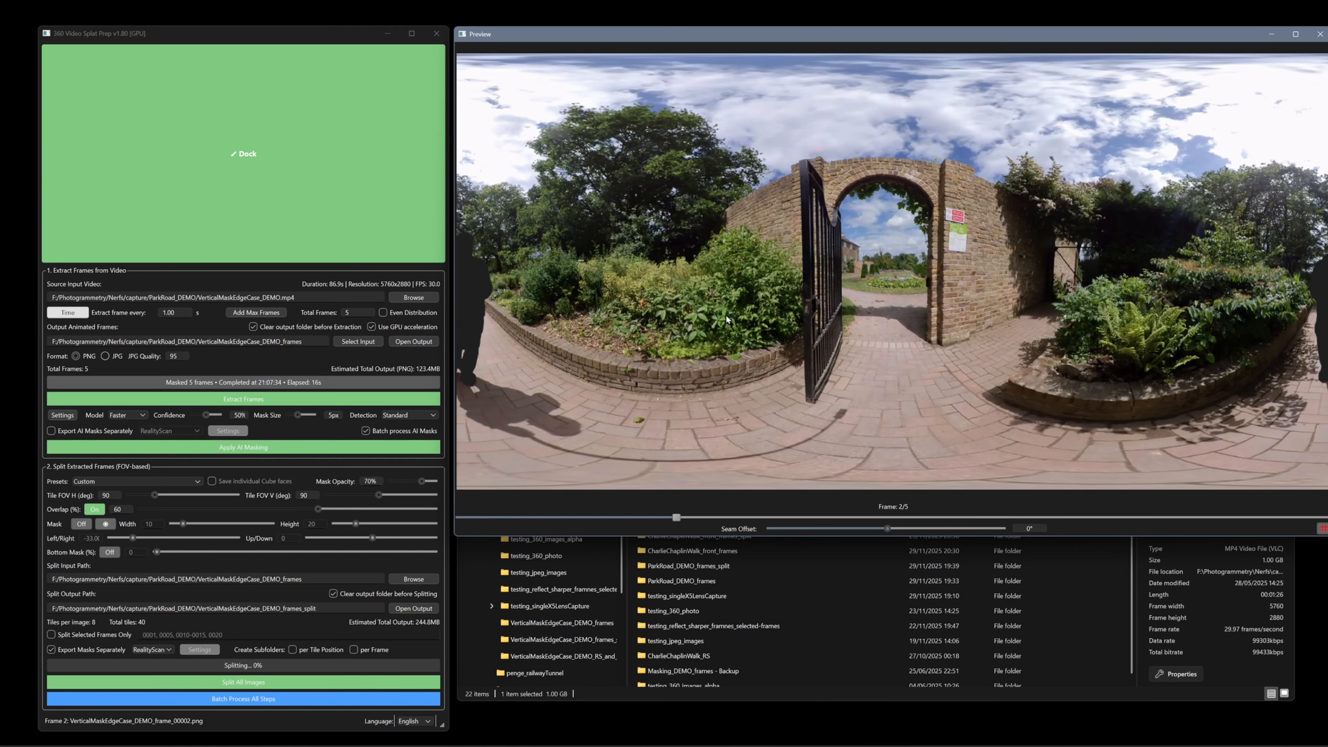
pyautogui.press('Right')
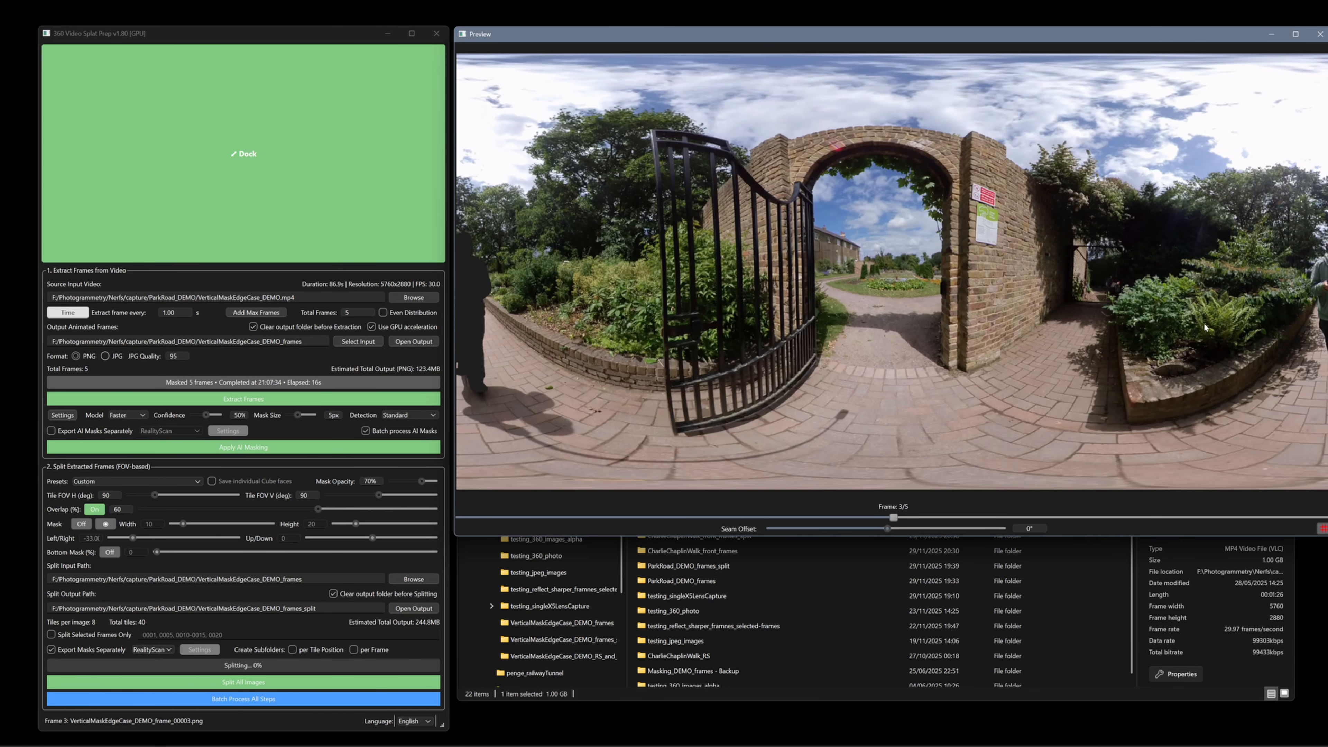
# Set the seam offset to -180° and apply AI masking to the frames again.
pyautogui.moveTo(1180, 41)
pyautogui.mouseDown()
pyautogui.moveTo(1160, 35)
pyautogui.moveTo(1170, 43)
pyautogui.mouseUp()
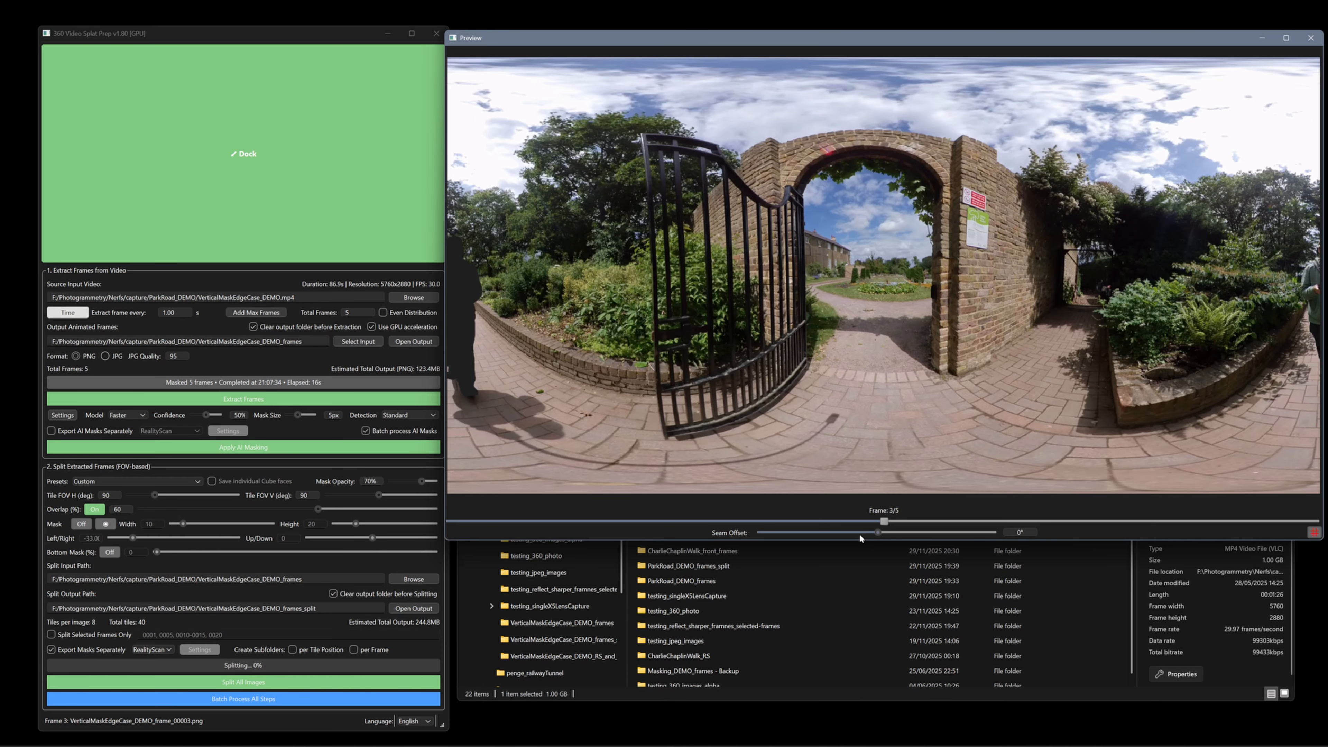
pyautogui.moveTo(859, 535); pyautogui.dragTo(647, 528)
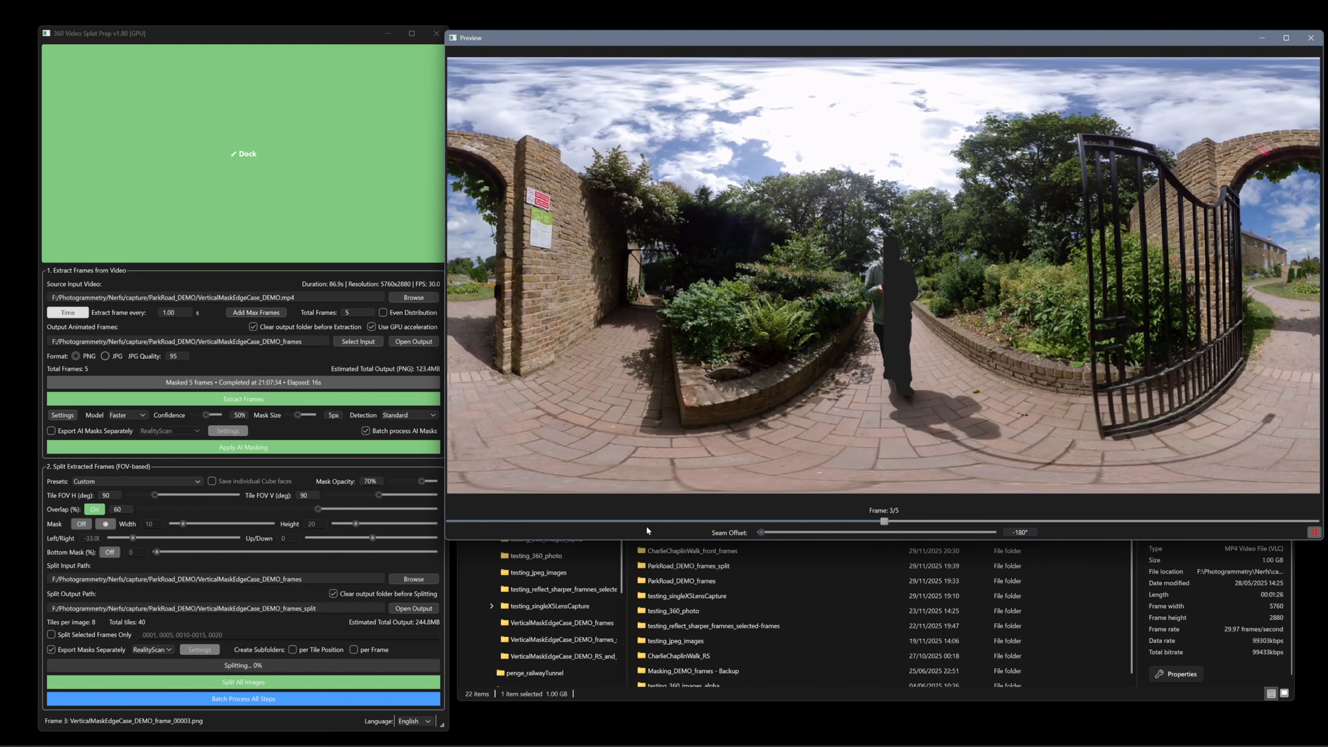
pyautogui.click(247, 449)
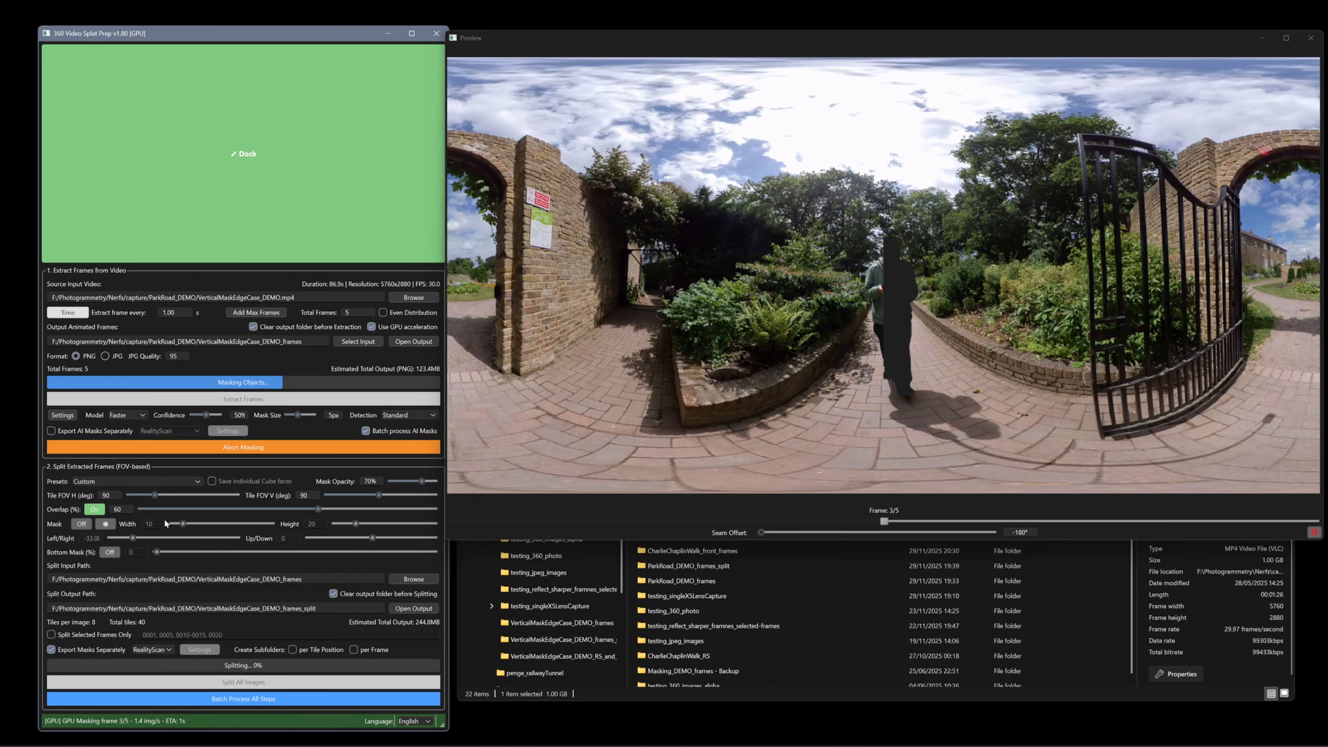
# Choose the Cube Map (Cross) split preset and restrict the split to selected frame 1.
pyautogui.click(141, 479)
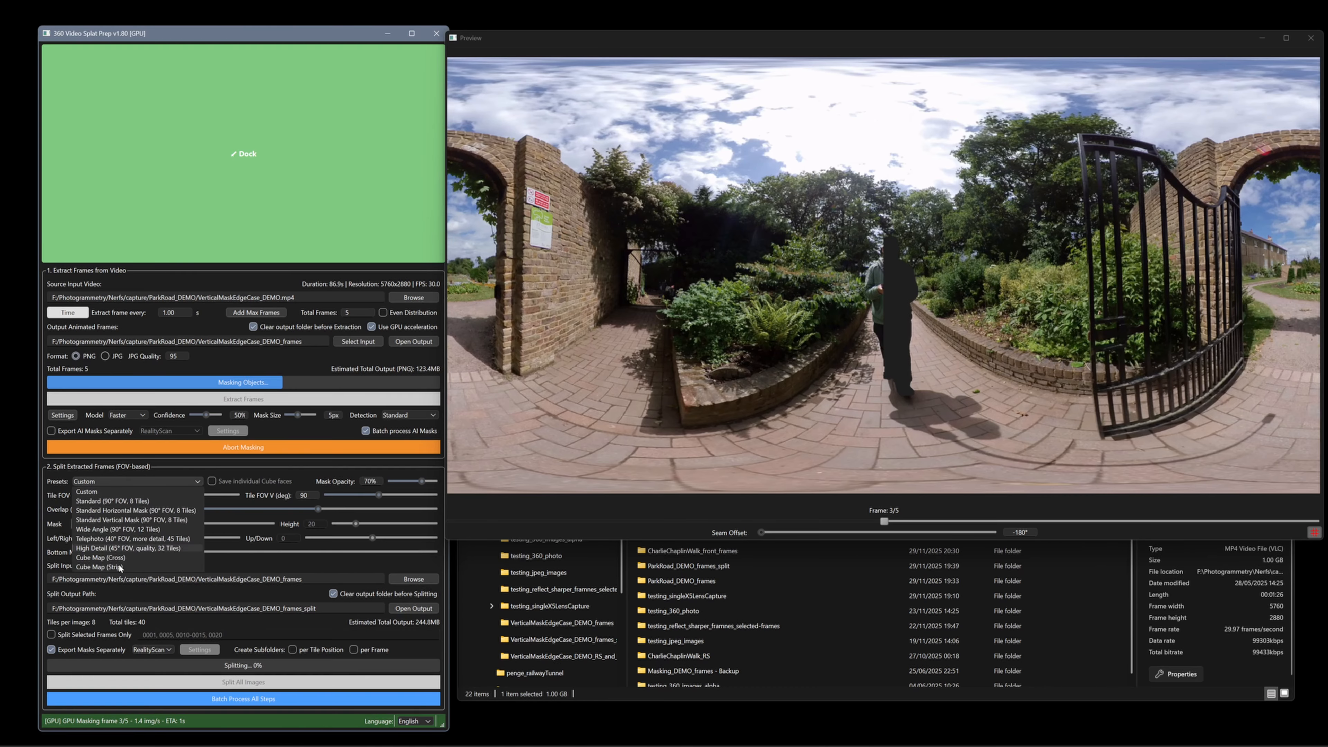
pyautogui.click(136, 556)
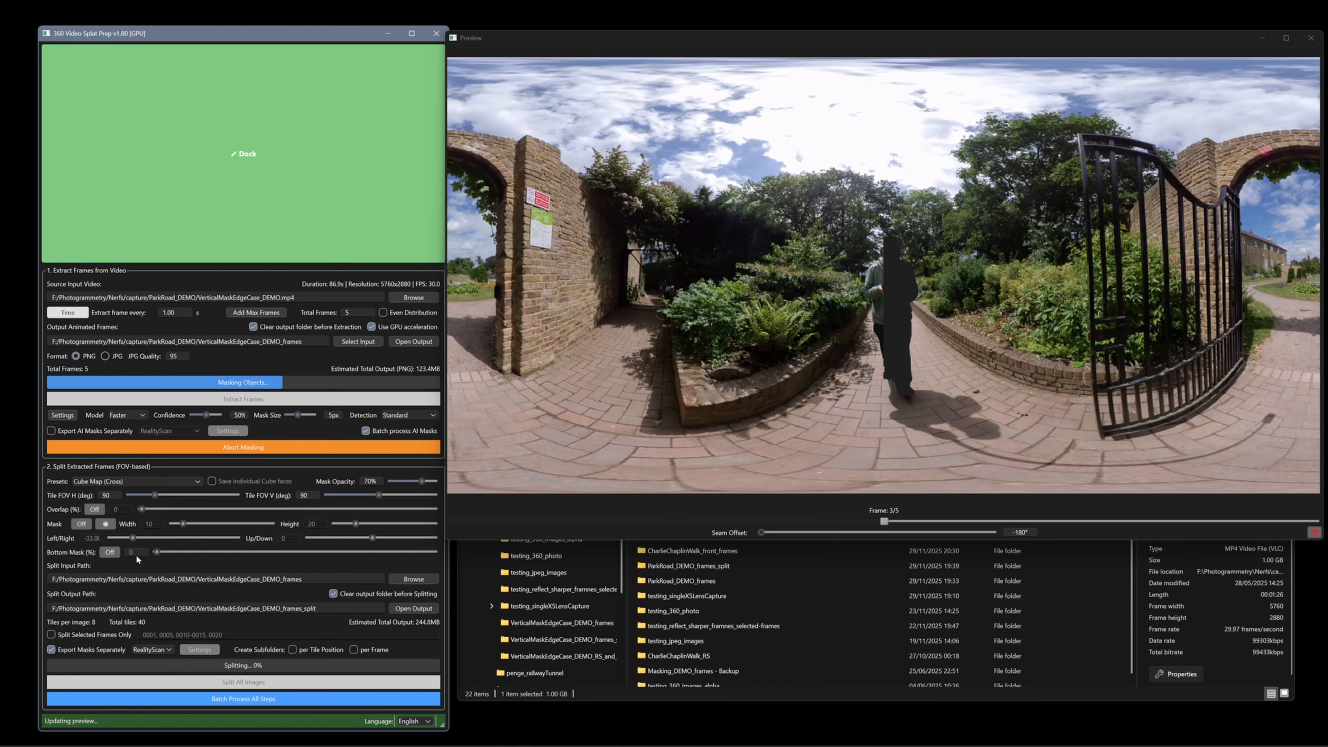
pyautogui.click(51, 635)
pyautogui.click(261, 634)
pyautogui.write('1')
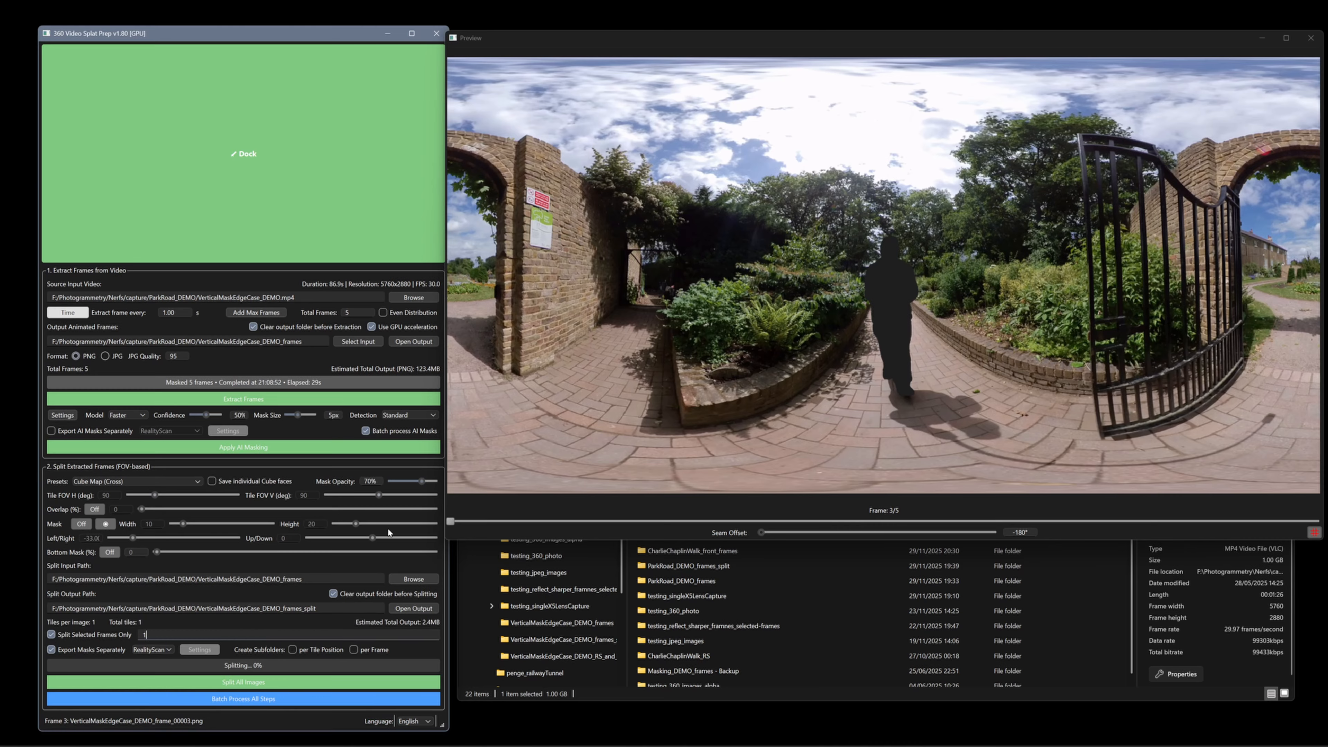
# Review the newly masked frames in the preview, from the first frame to the last.
pyautogui.click(617, 508)
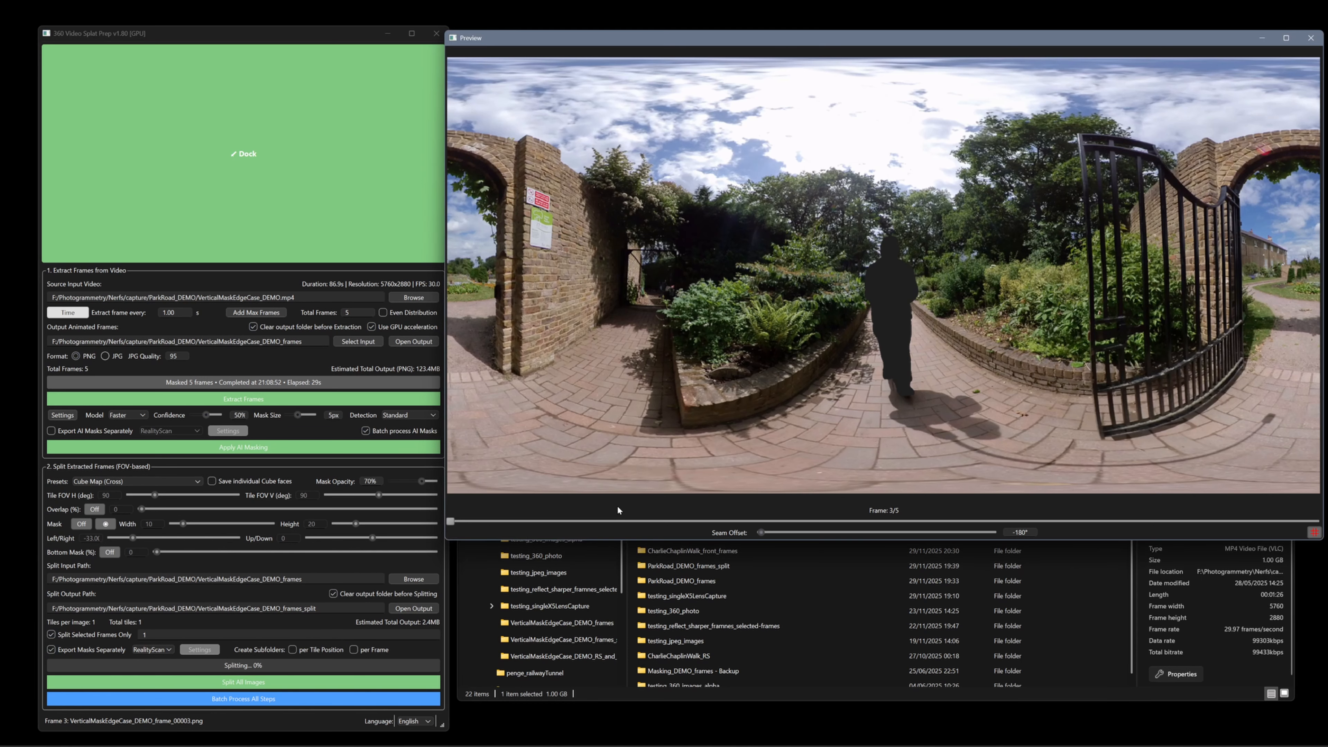
pyautogui.press('Left')
pyautogui.press('Left')
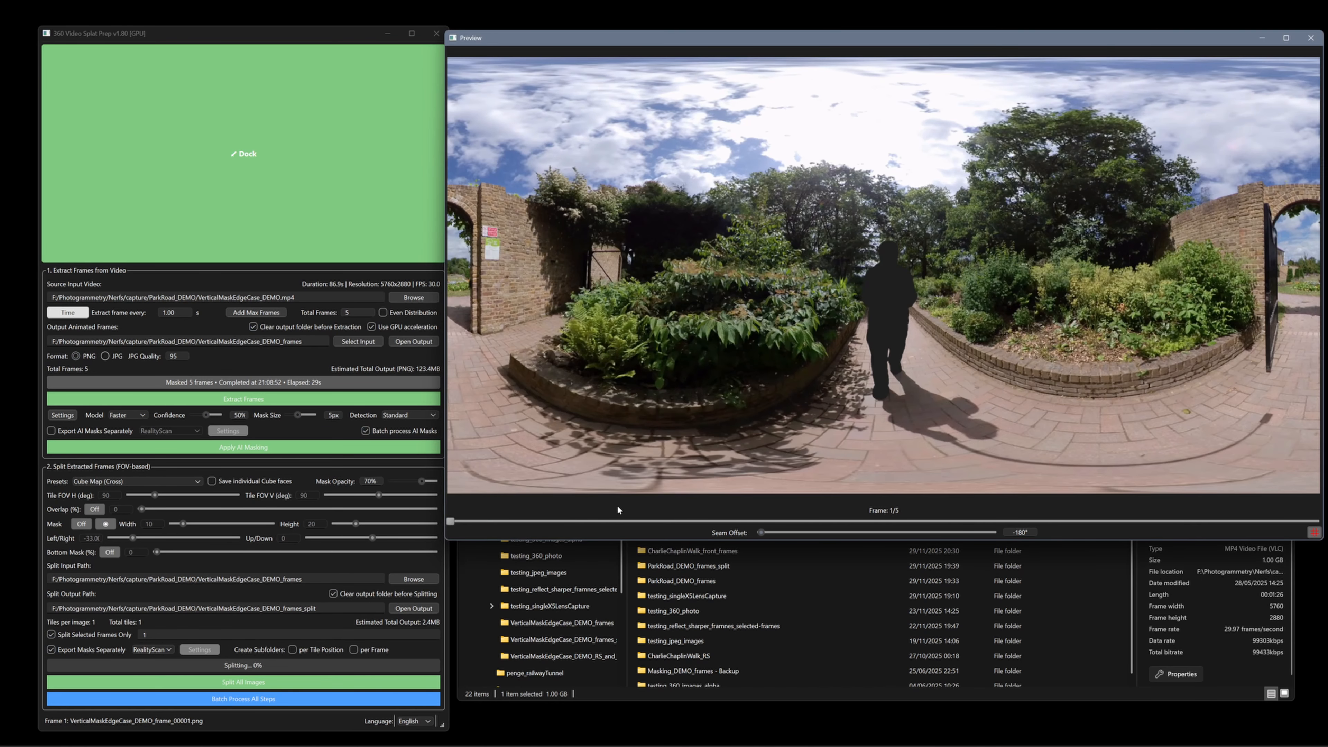
pyautogui.press('Right')
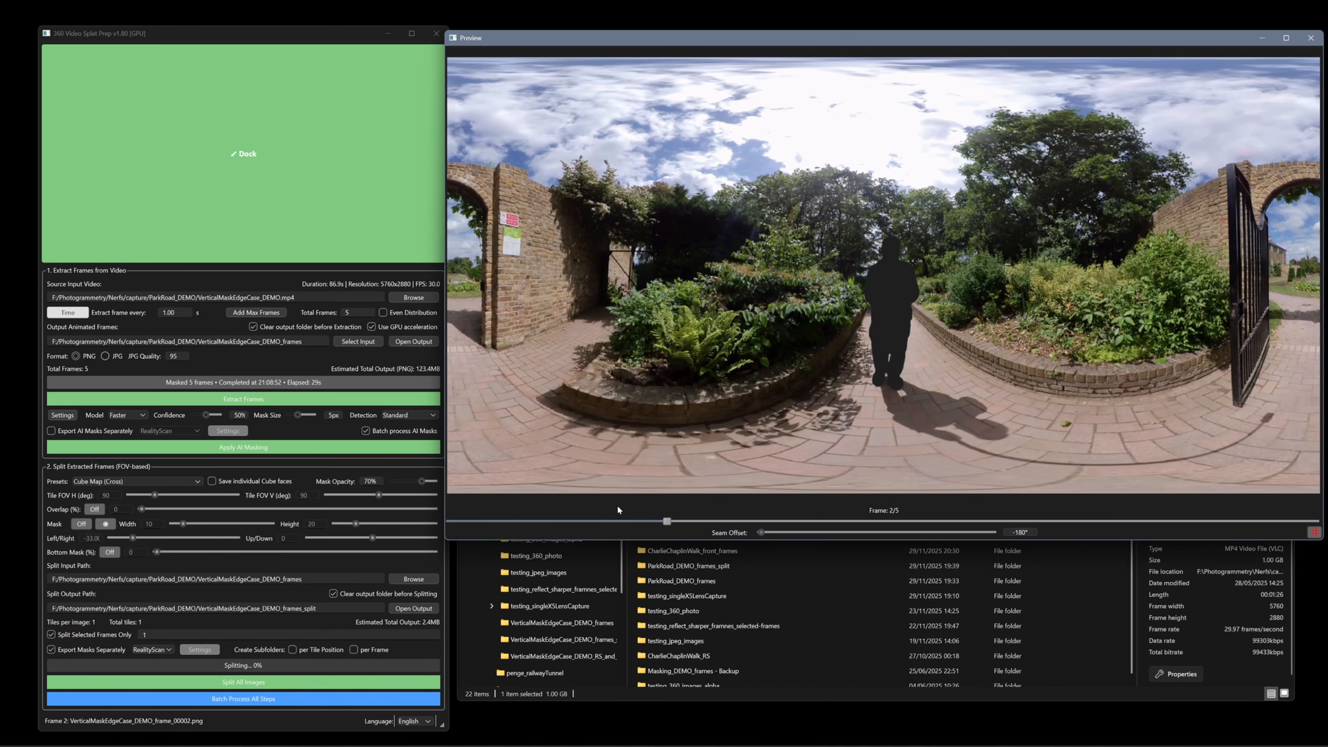
pyautogui.press('End')
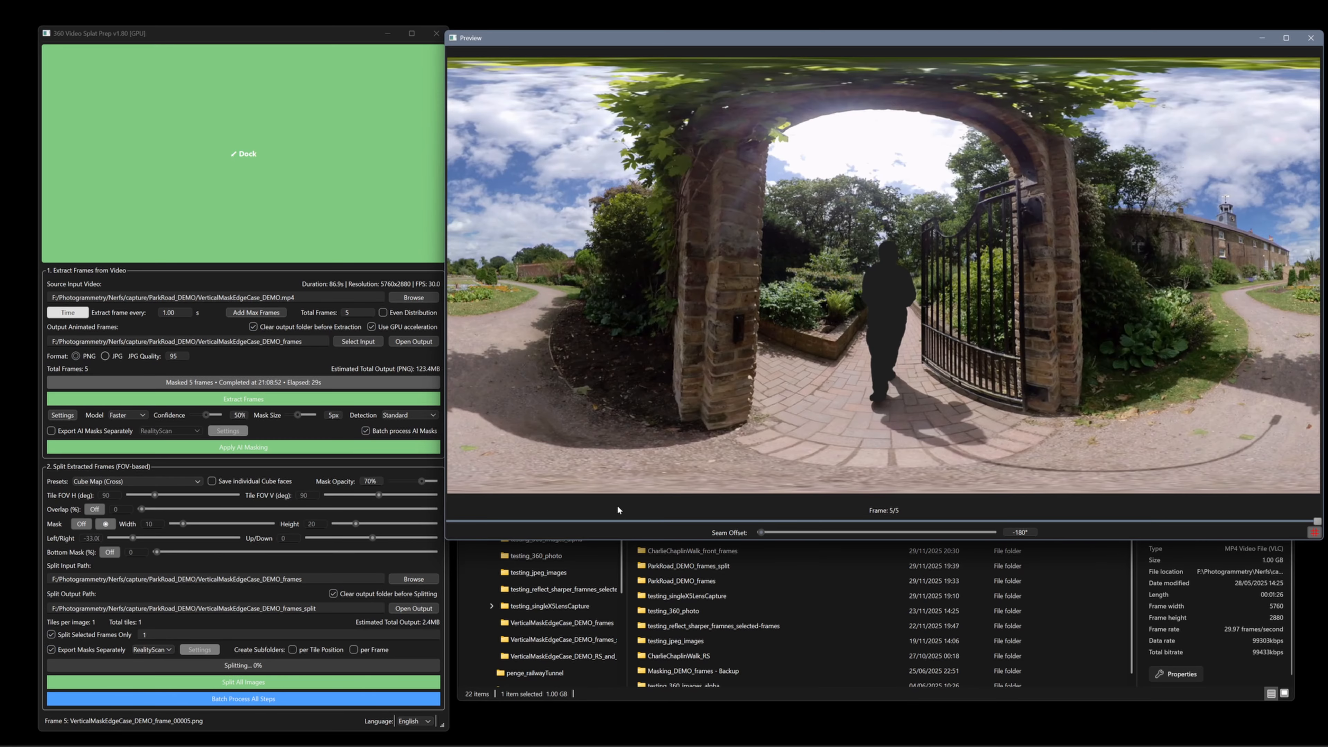
# Split the selected frame and open the resulting cubemap cross image from the VerticalMaskEdgeCase_DEMO_frames_split folder.
pyautogui.click(288, 682)
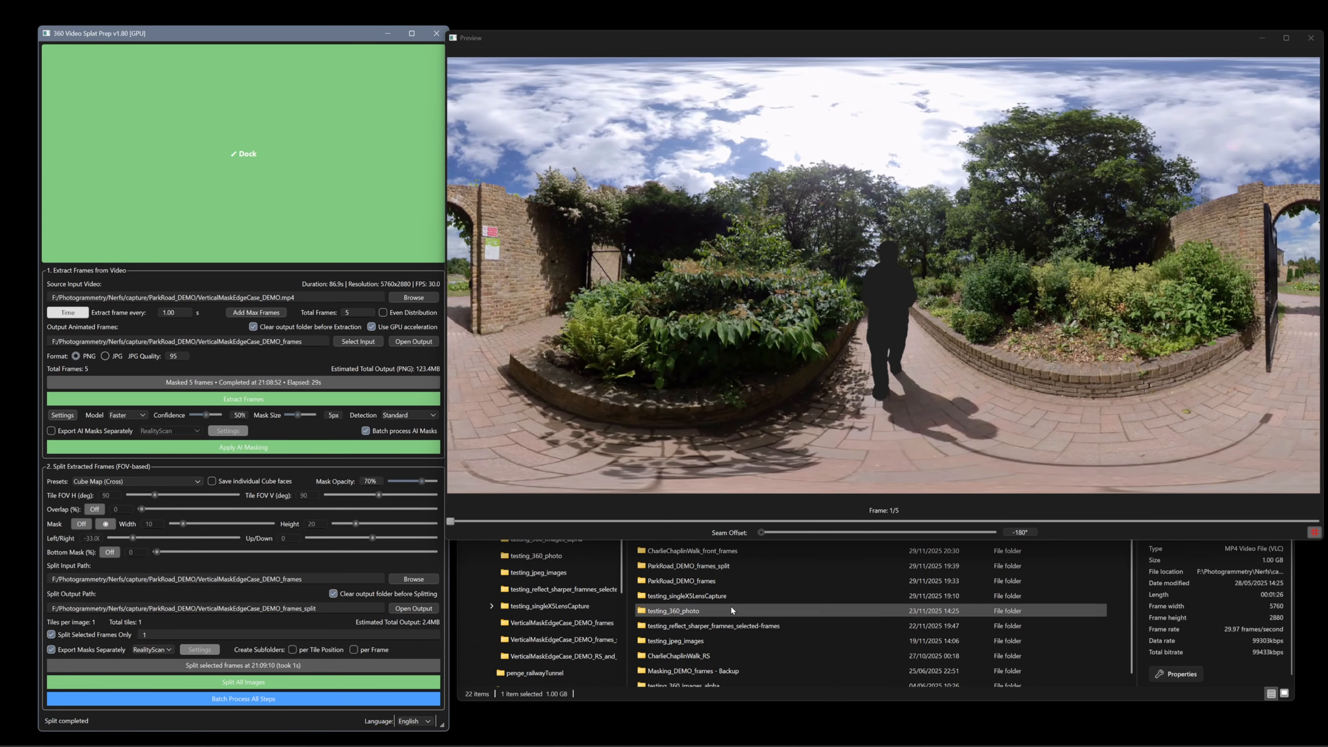
pyautogui.click(871, 568)
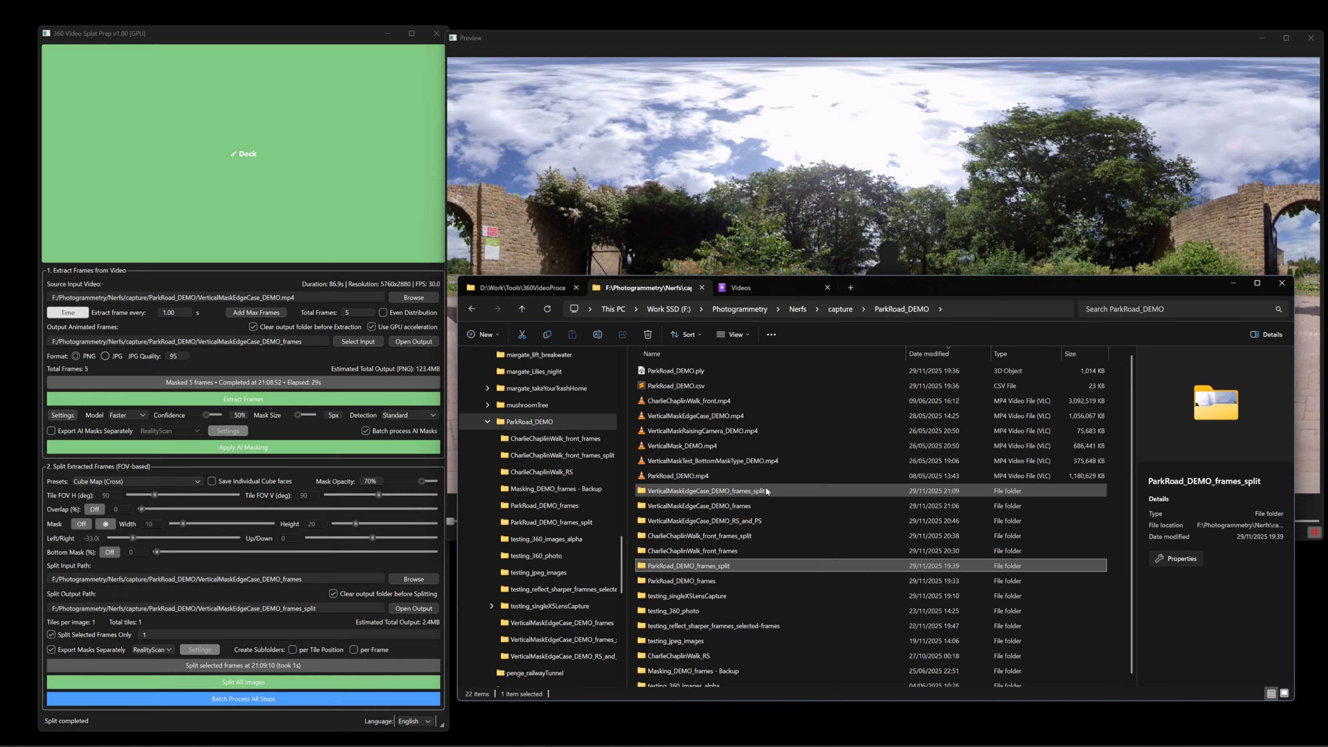
pyautogui.doubleClick(767, 490)
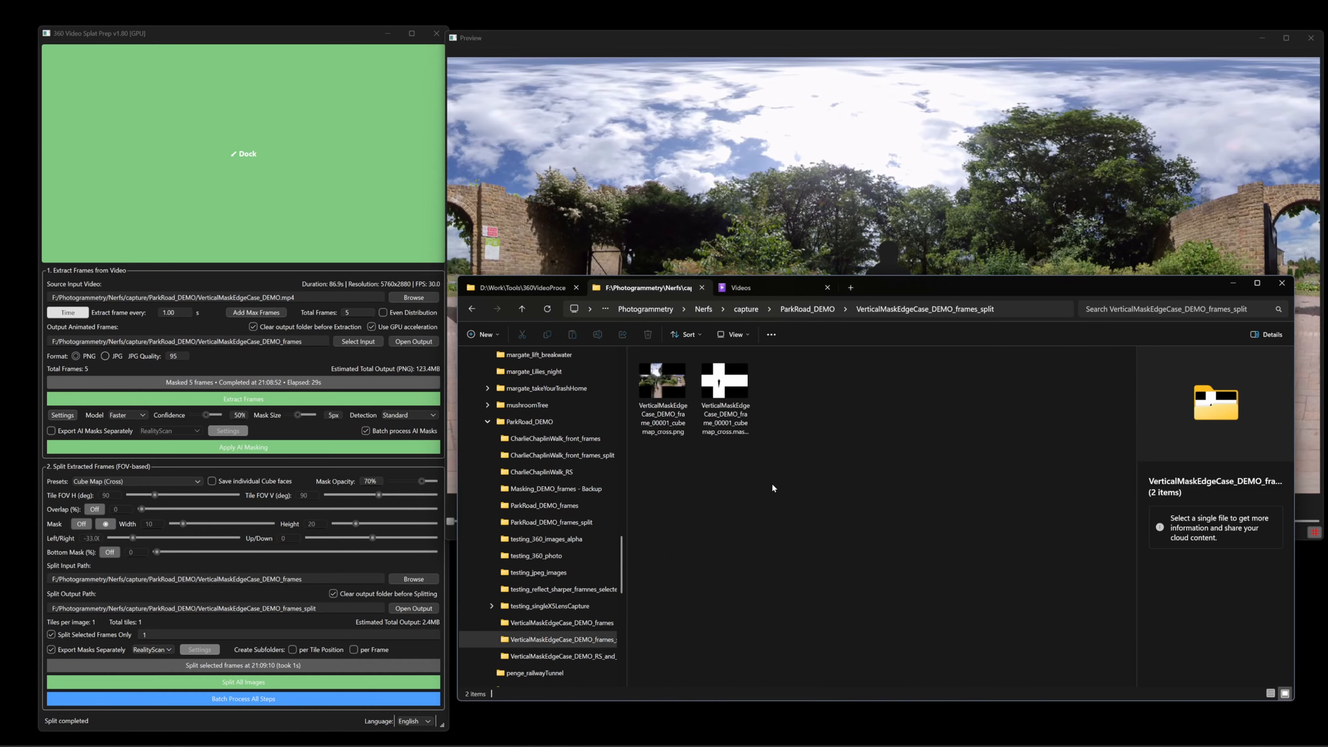
pyautogui.doubleClick(667, 385)
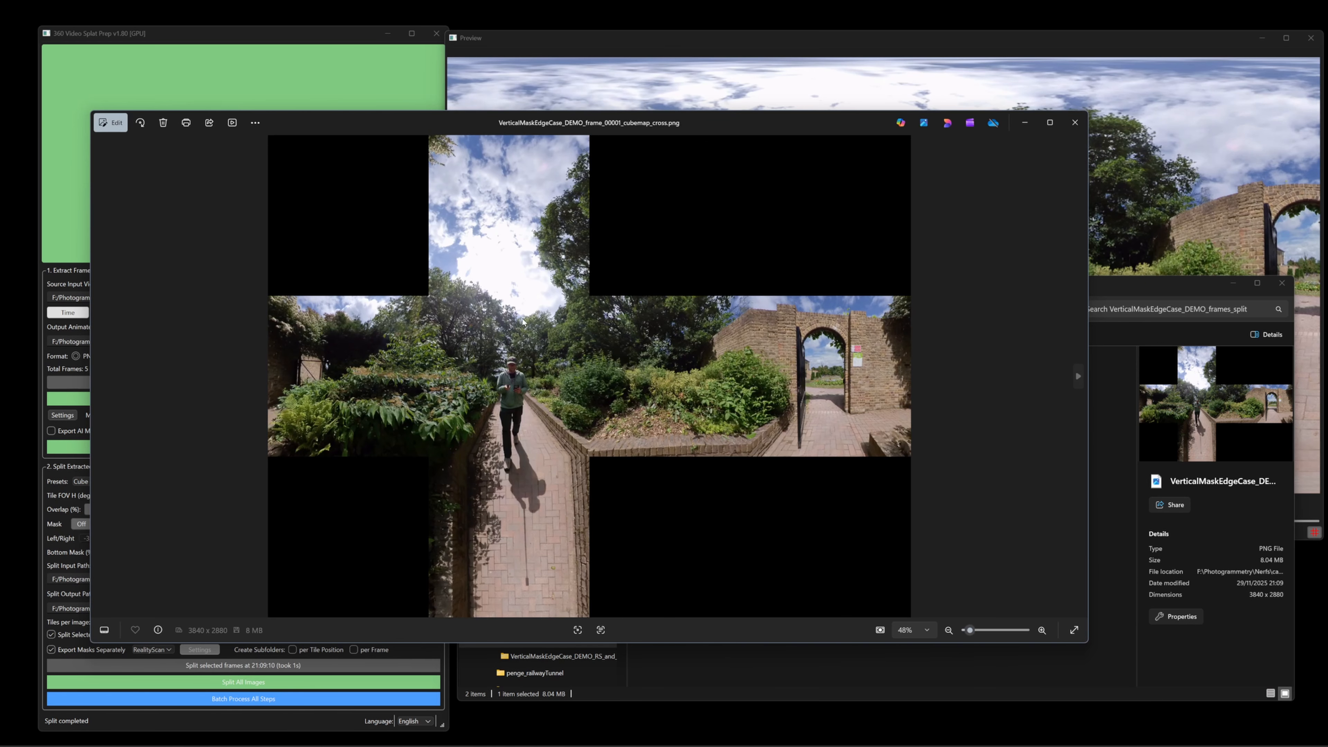
# Compare the cubemap cross image with its mask image.
pyautogui.press('Right')
pyautogui.press('Left')
pyautogui.press('Right')
pyautogui.press('Left')
# Reset the preview's seam offset to 0° and split the selected frame again.
pyautogui.click(1009, 38)
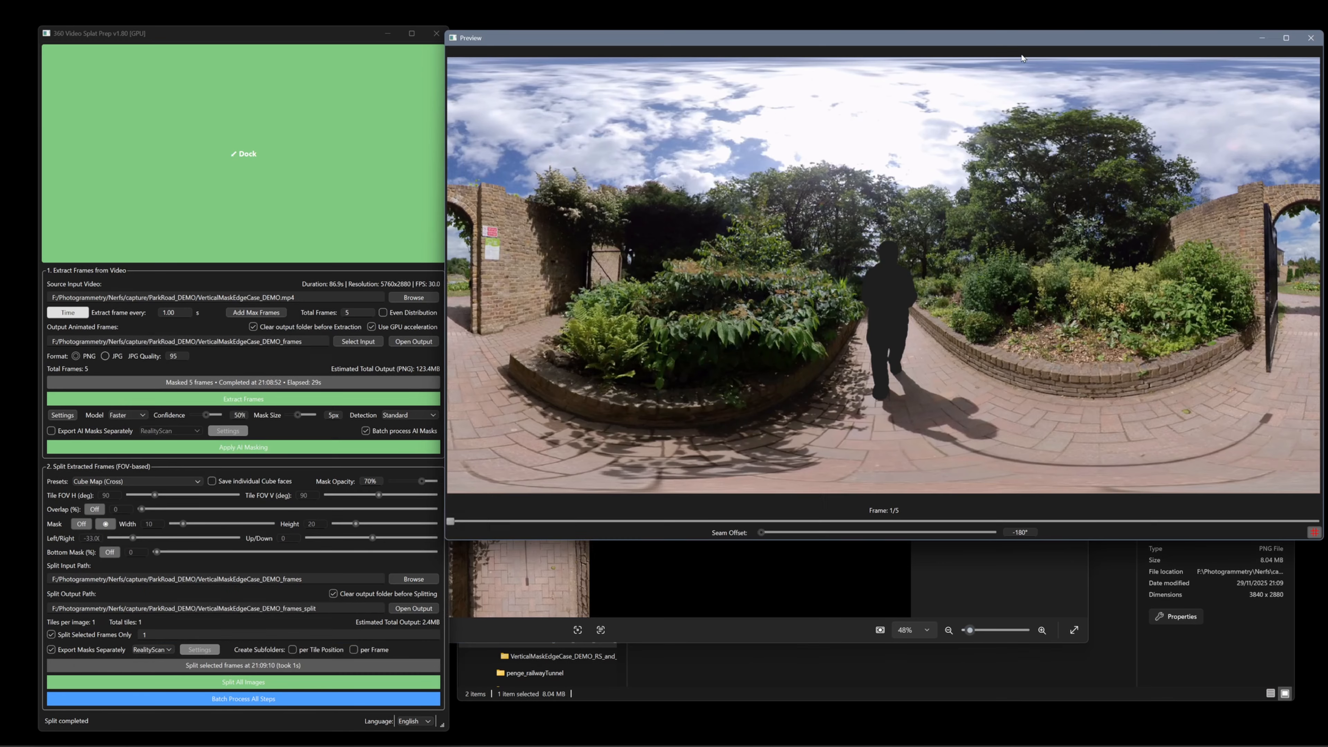
pyautogui.click(1020, 532)
pyautogui.write('0')
pyautogui.press('Return')
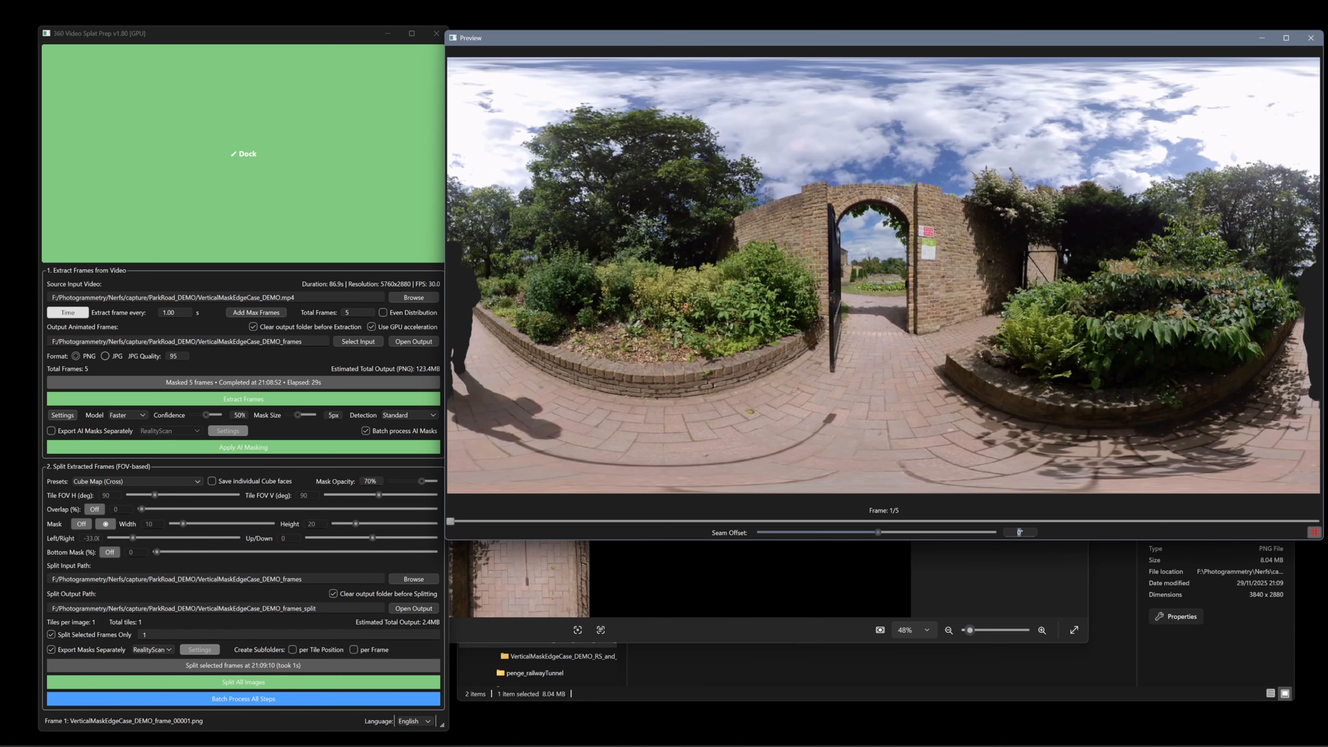
pyautogui.click(254, 682)
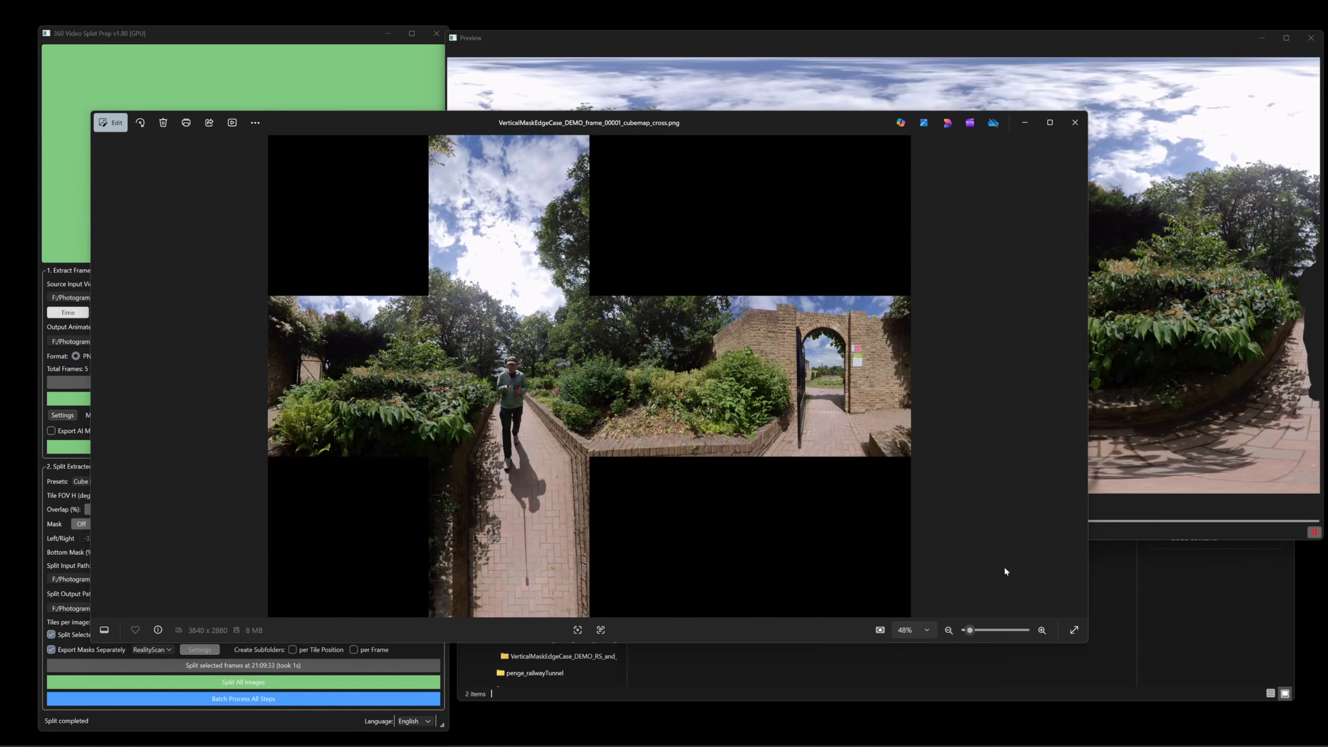
# View the regenerated cubemap cross image and close the image viewer.
pyautogui.click(1004, 566)
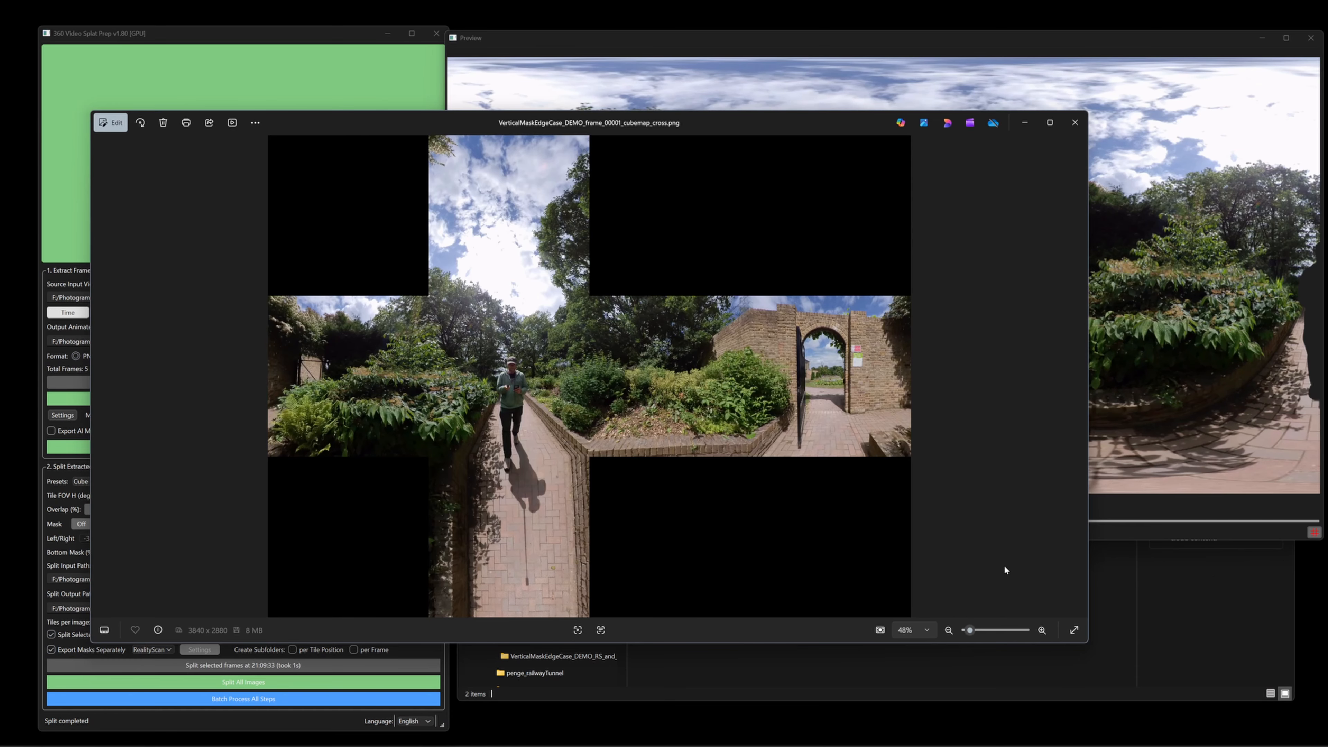
pyautogui.press('F5')
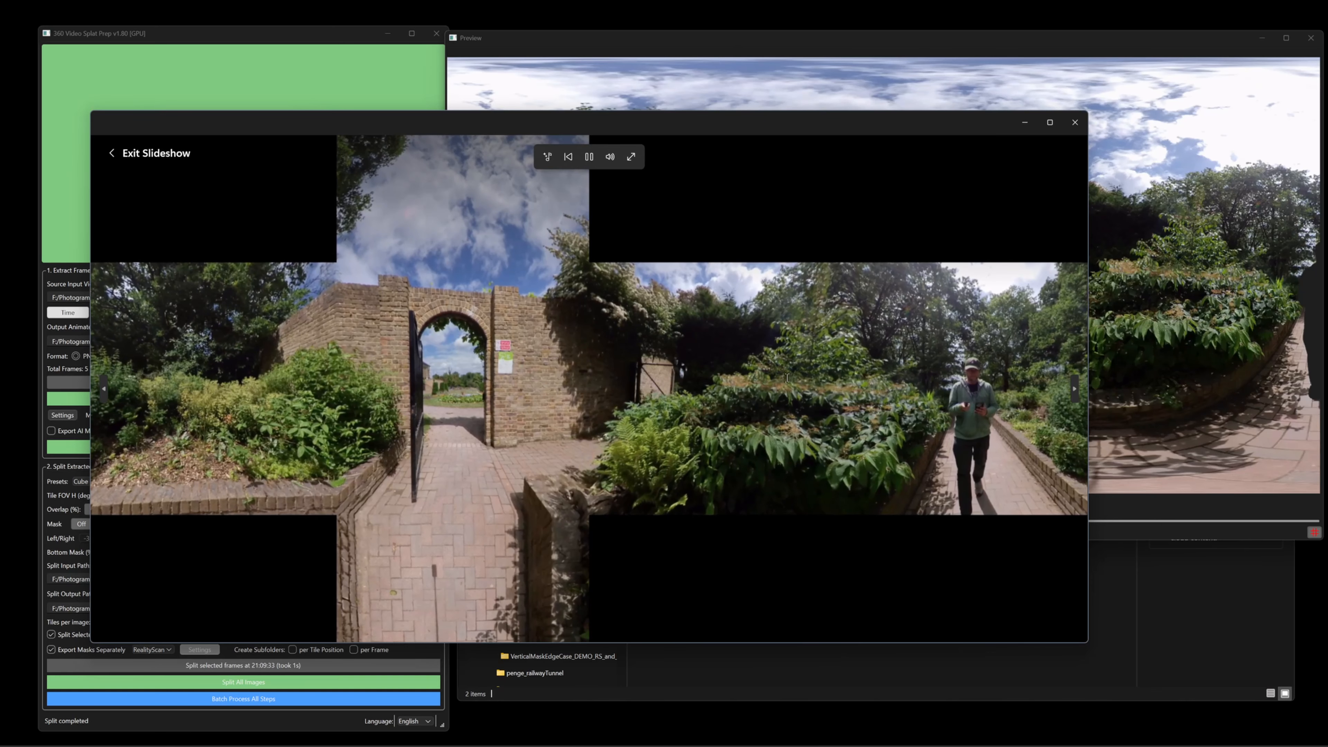
pyautogui.press('Escape')
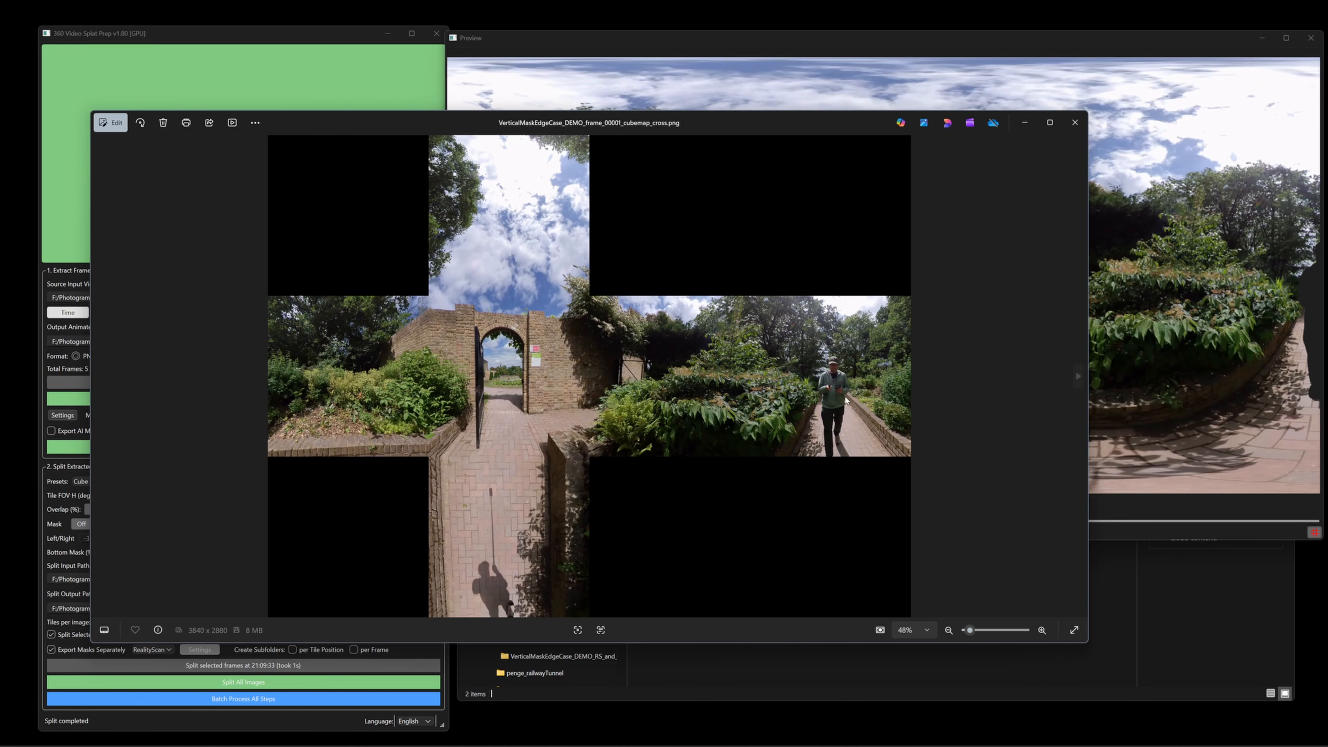
pyautogui.click(1074, 122)
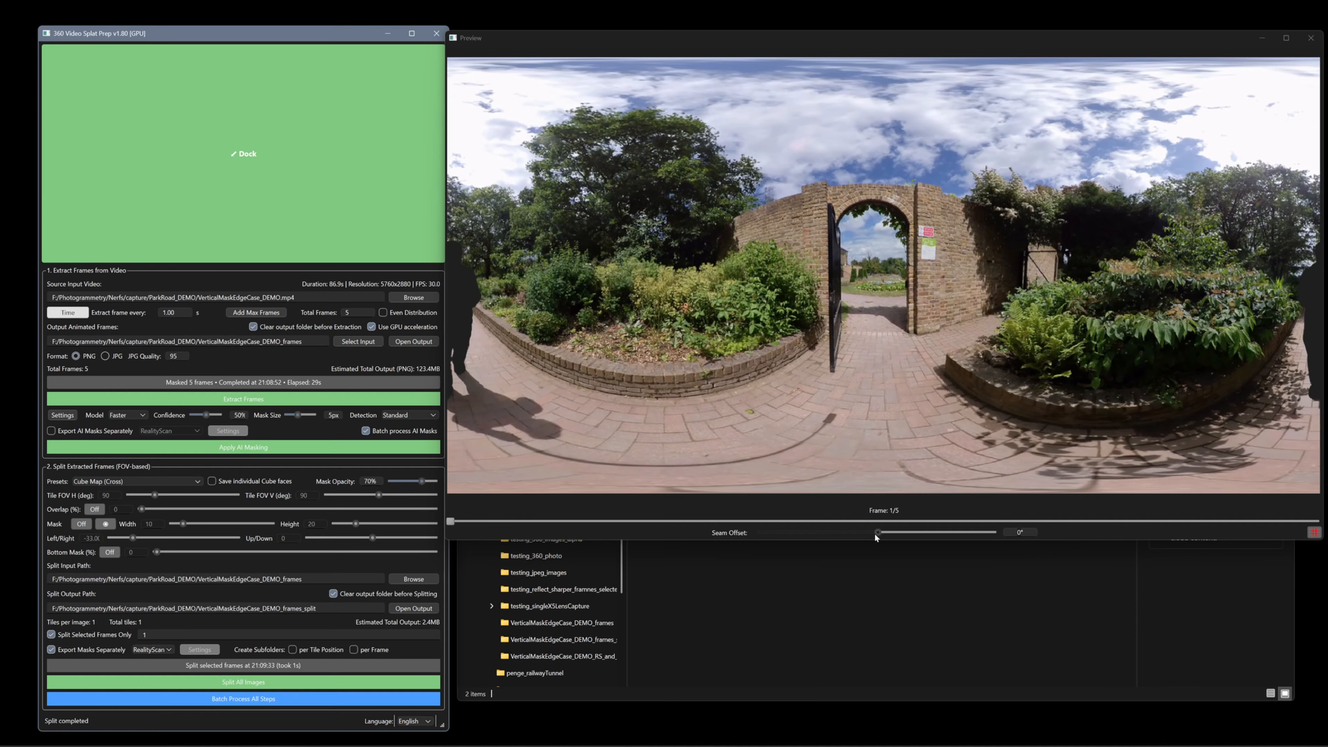
pyautogui.moveTo(873, 533)
pyautogui.moveTo(150, 489)
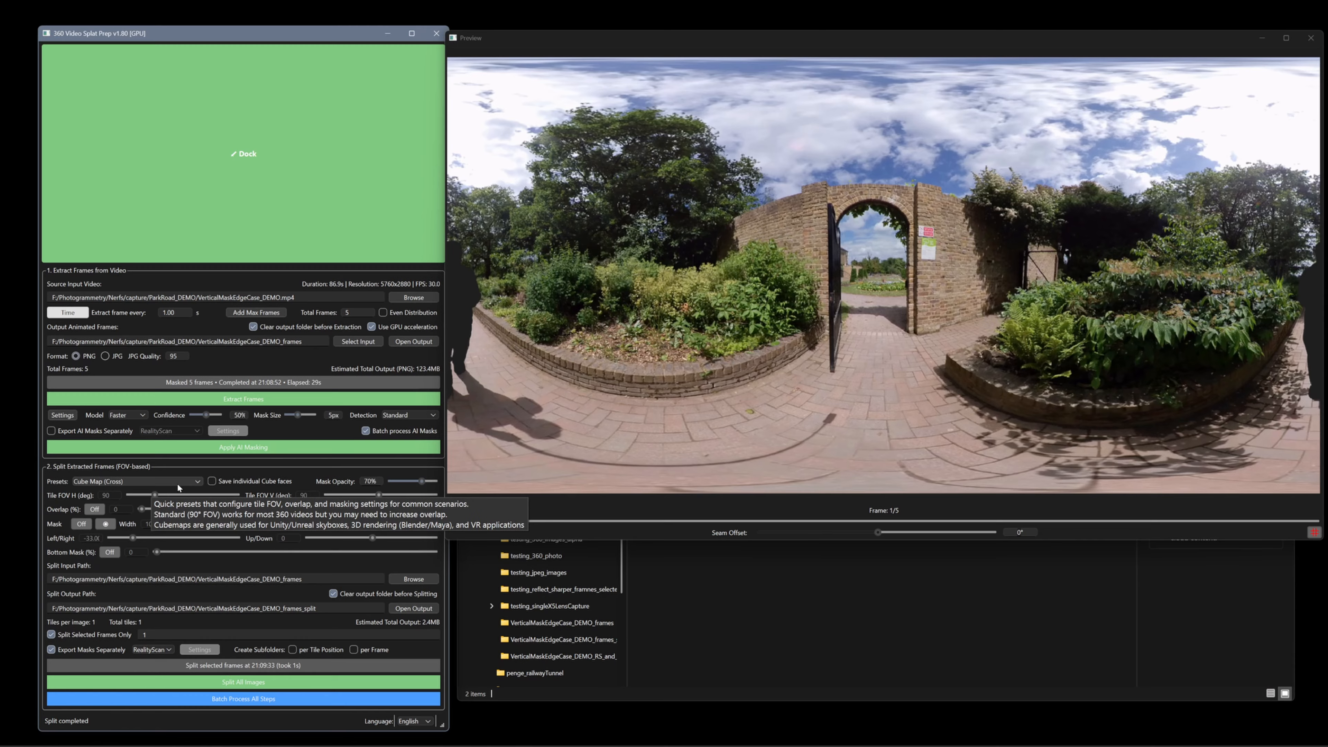
pyautogui.click(177, 485)
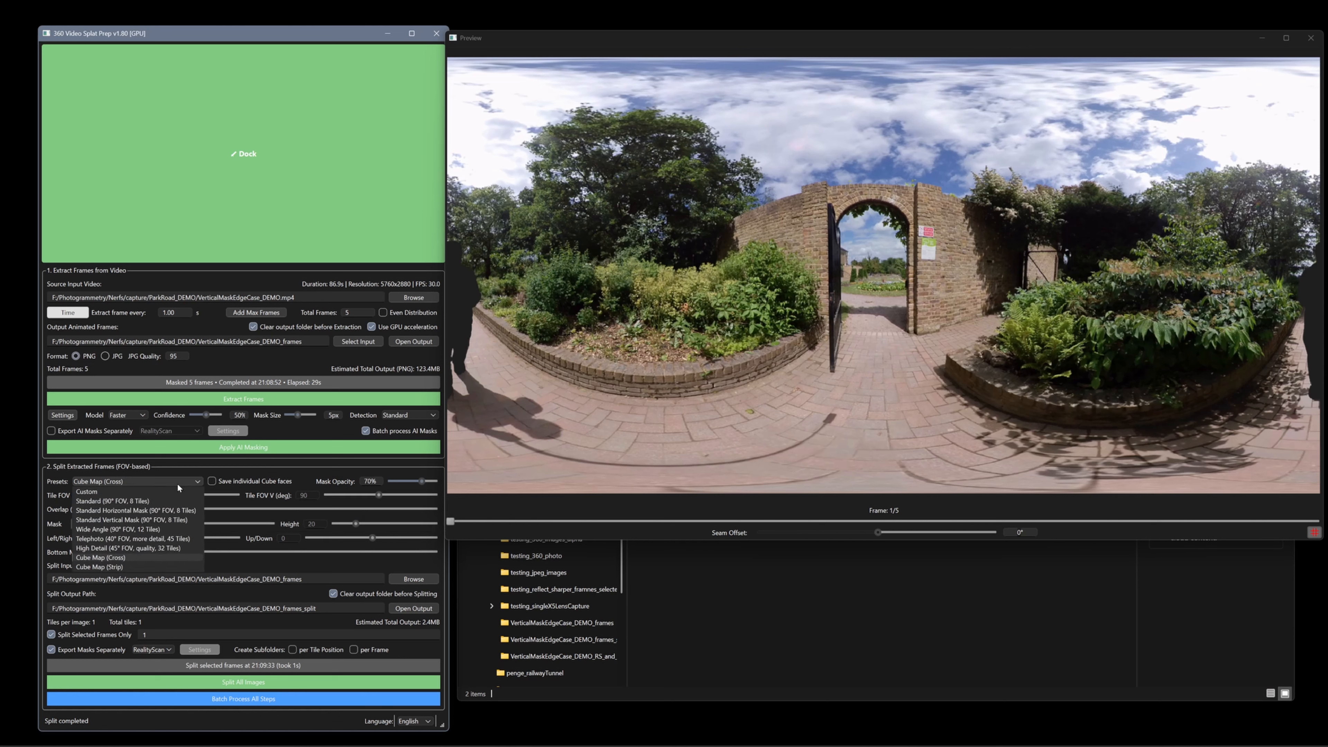
pyautogui.click(277, 464)
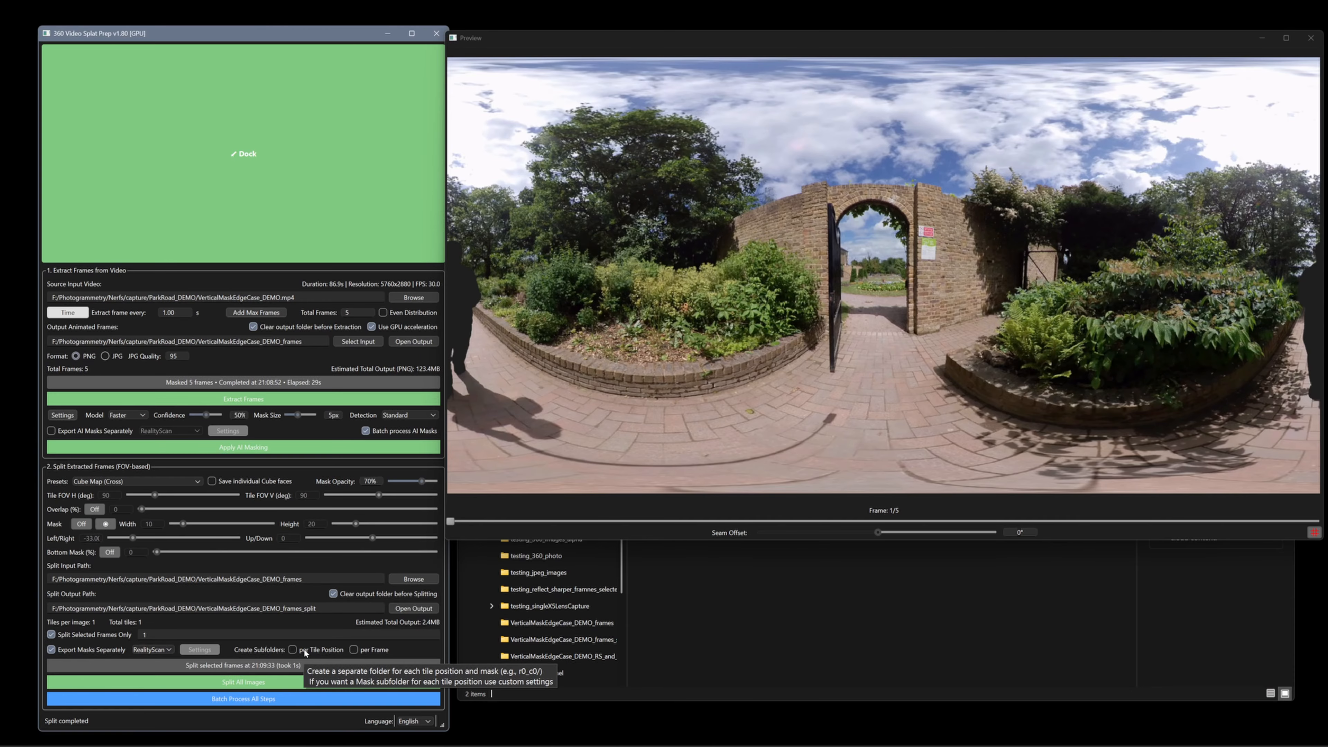
# Split the selected frame with the Cube Map (Strip) preset and bring up the output folder.
pyautogui.click(117, 481)
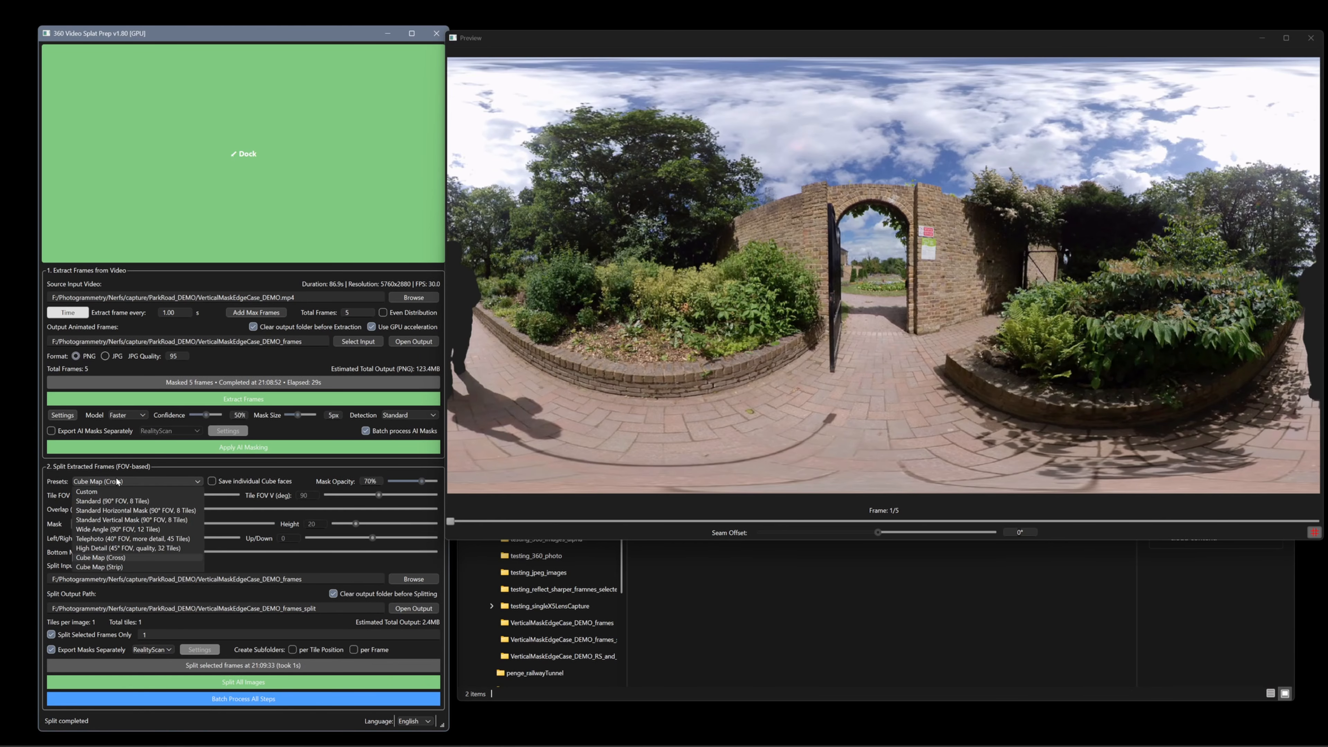
pyautogui.click(126, 567)
pyautogui.click(322, 682)
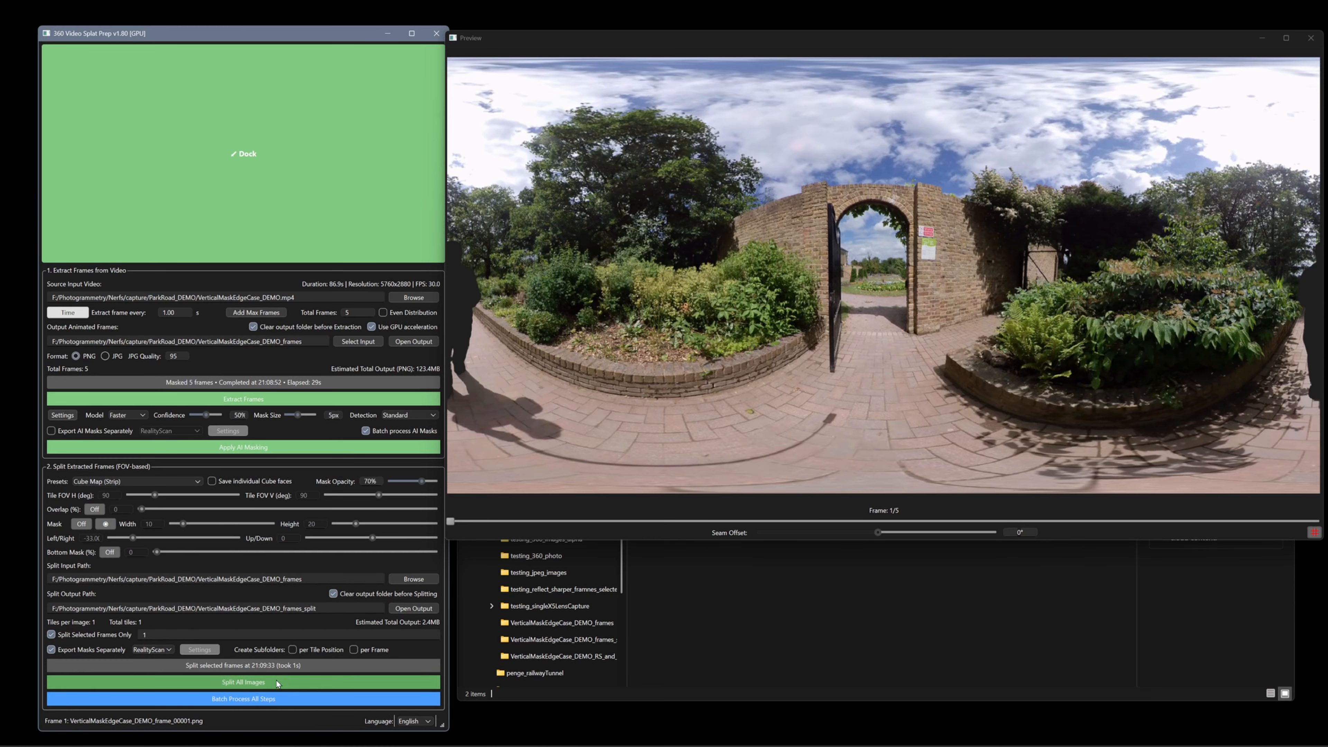
pyautogui.click(864, 647)
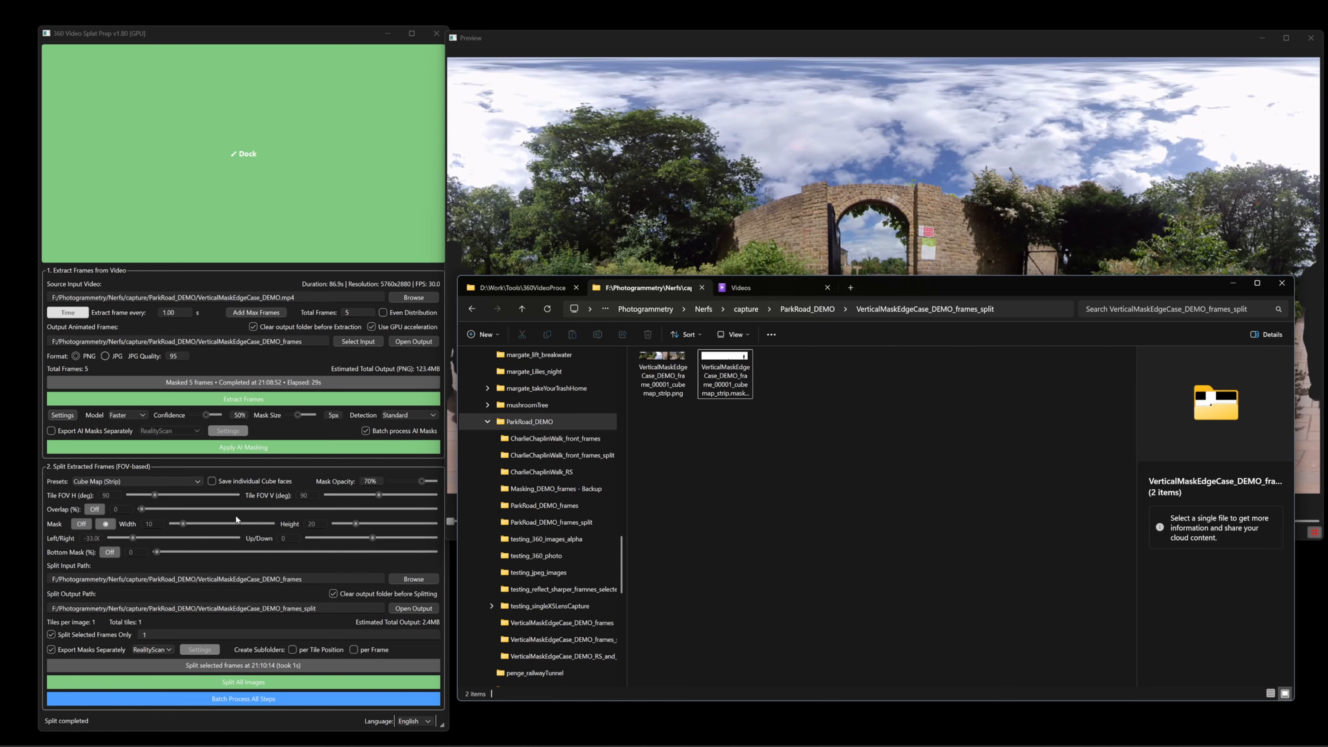
# Choose the Standard (90° FOV, 8 Tiles) split preset and turn the preview's grid overlay back on.
pyautogui.click(182, 481)
pyautogui.click(154, 497)
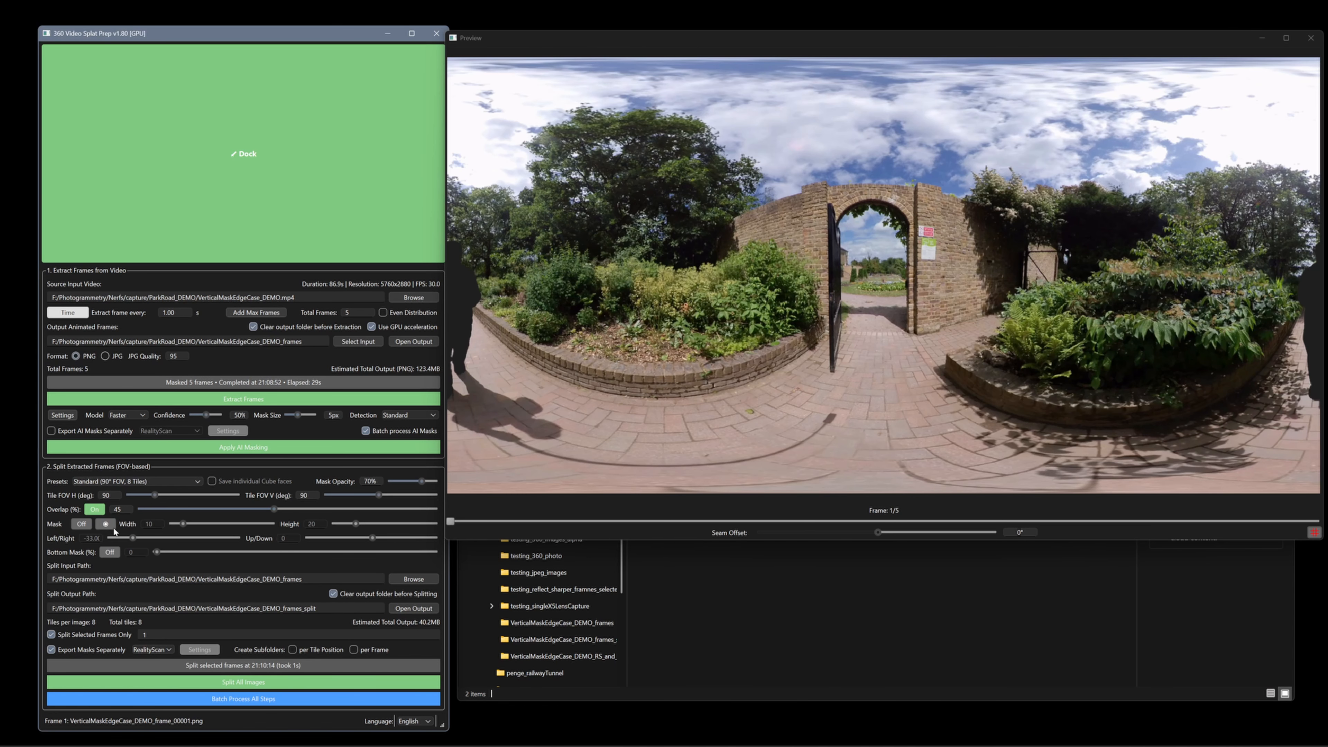
pyautogui.click(1313, 533)
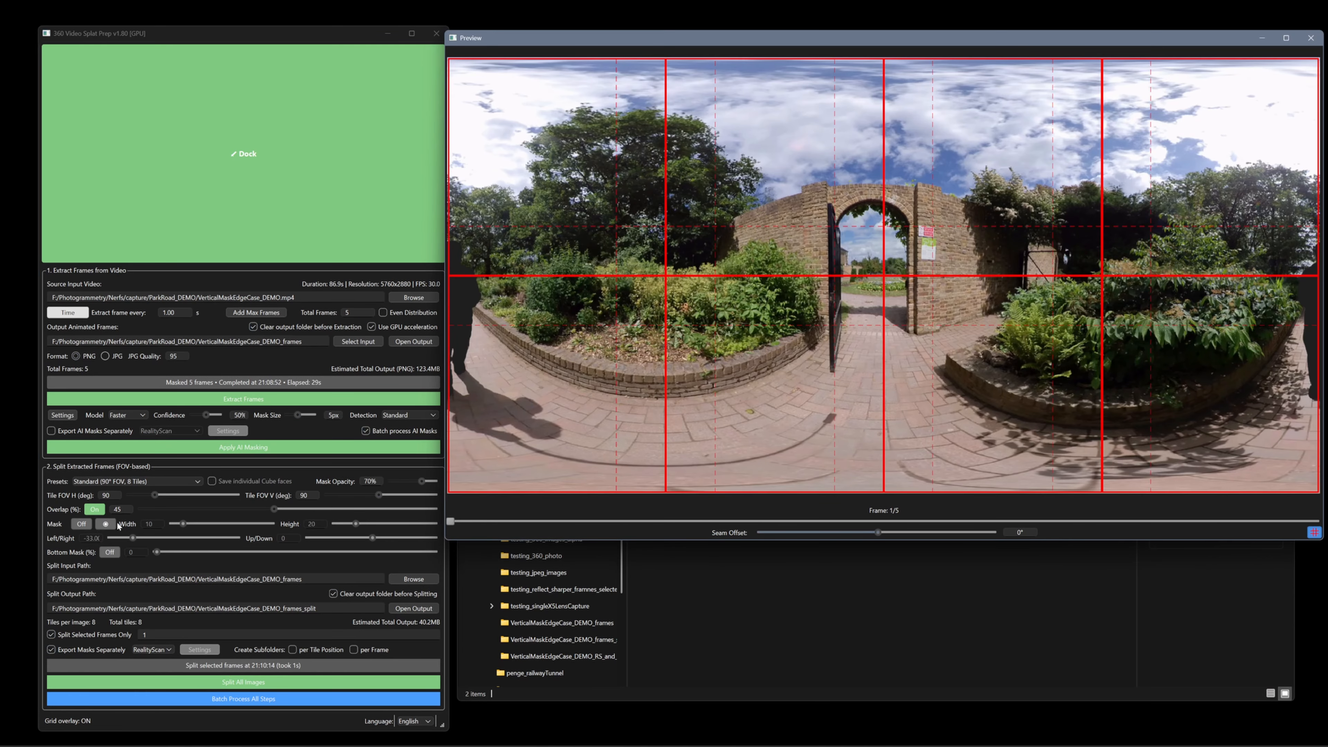
# Set the tile overlap to 60%, split the selected frame again and bring the output folder forward.
pyautogui.moveTo(125, 509); pyautogui.dragTo(107, 509)
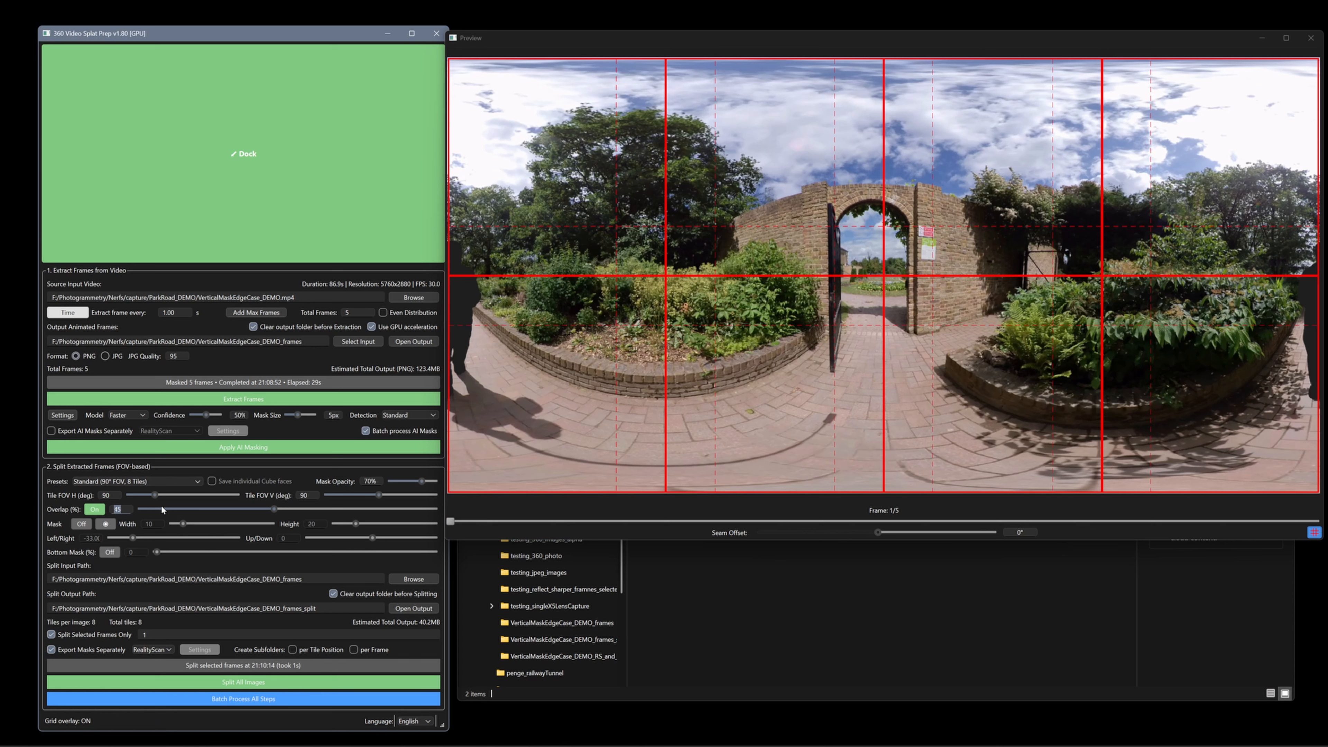
pyautogui.write('60')
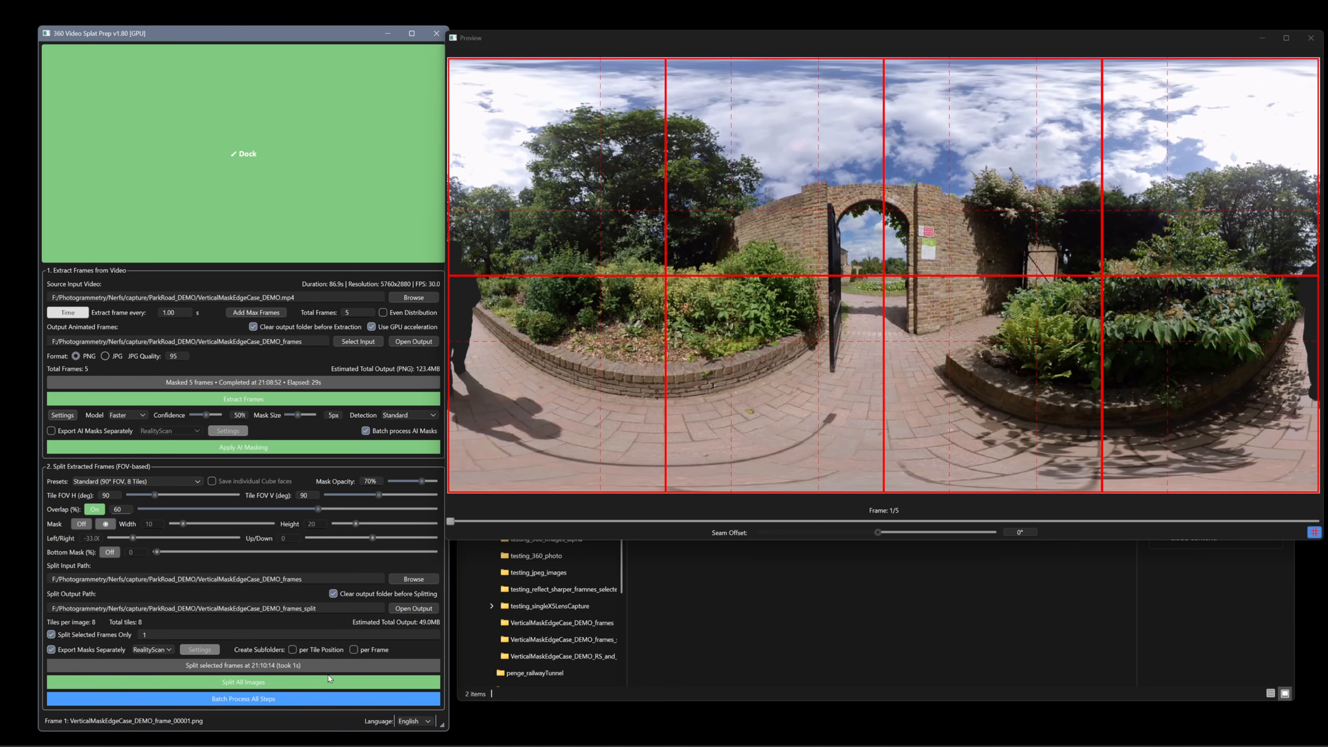
pyautogui.click(225, 681)
pyautogui.click(904, 582)
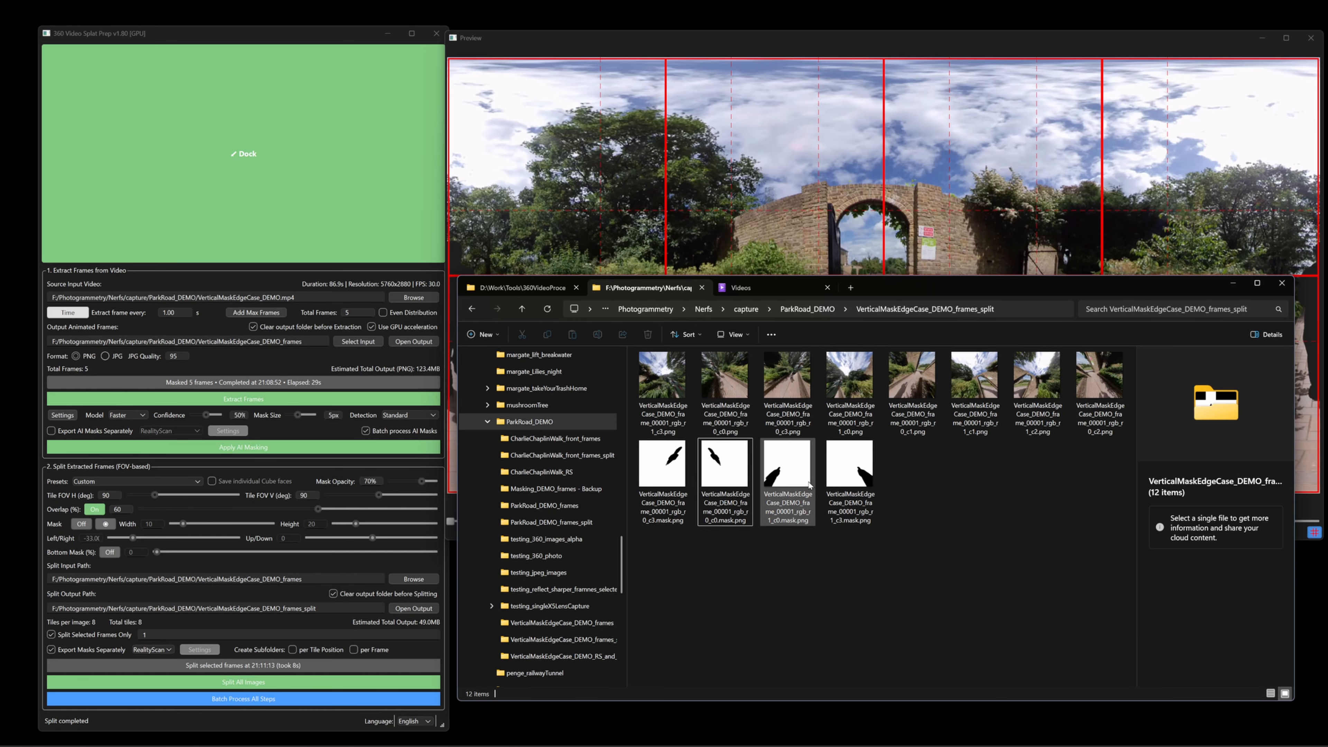
# View the split tile image containing the person, close it and preview an exported tile mask.
pyautogui.doubleClick(671, 390)
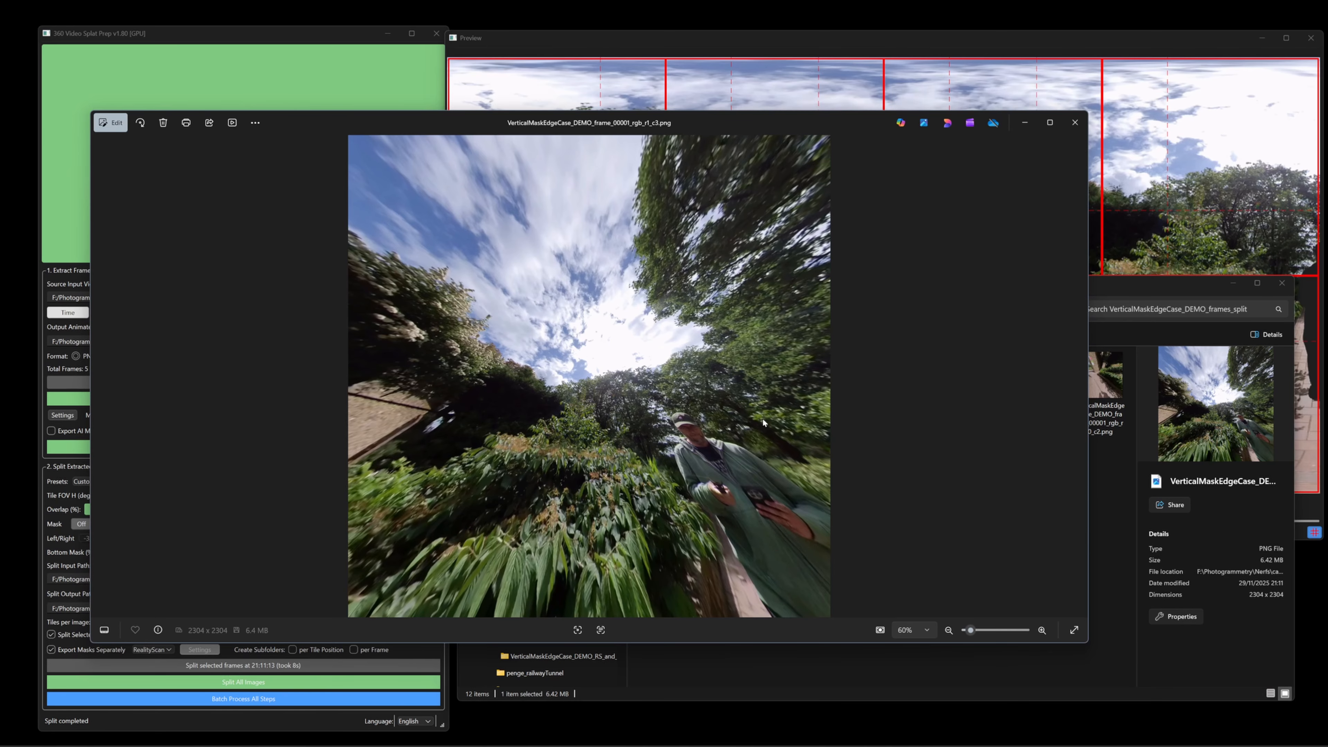
pyautogui.click(1076, 123)
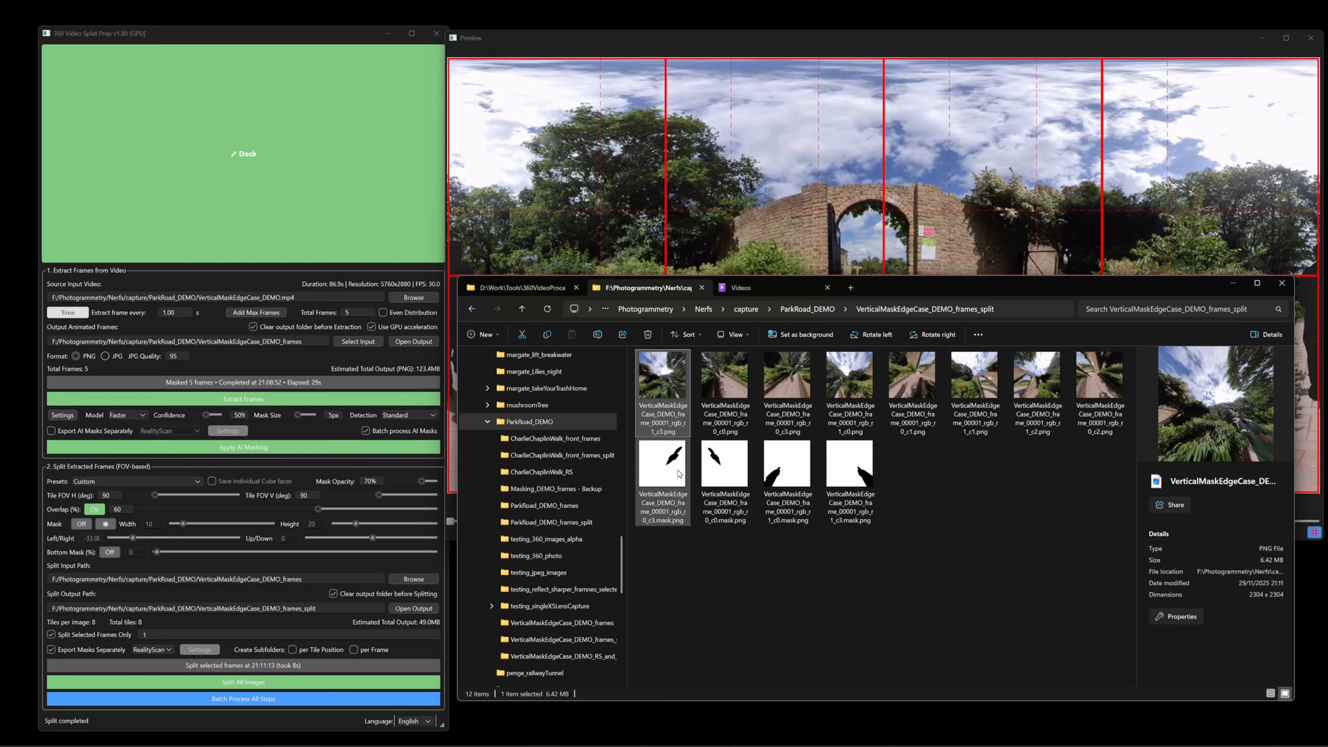
pyautogui.click(662, 466)
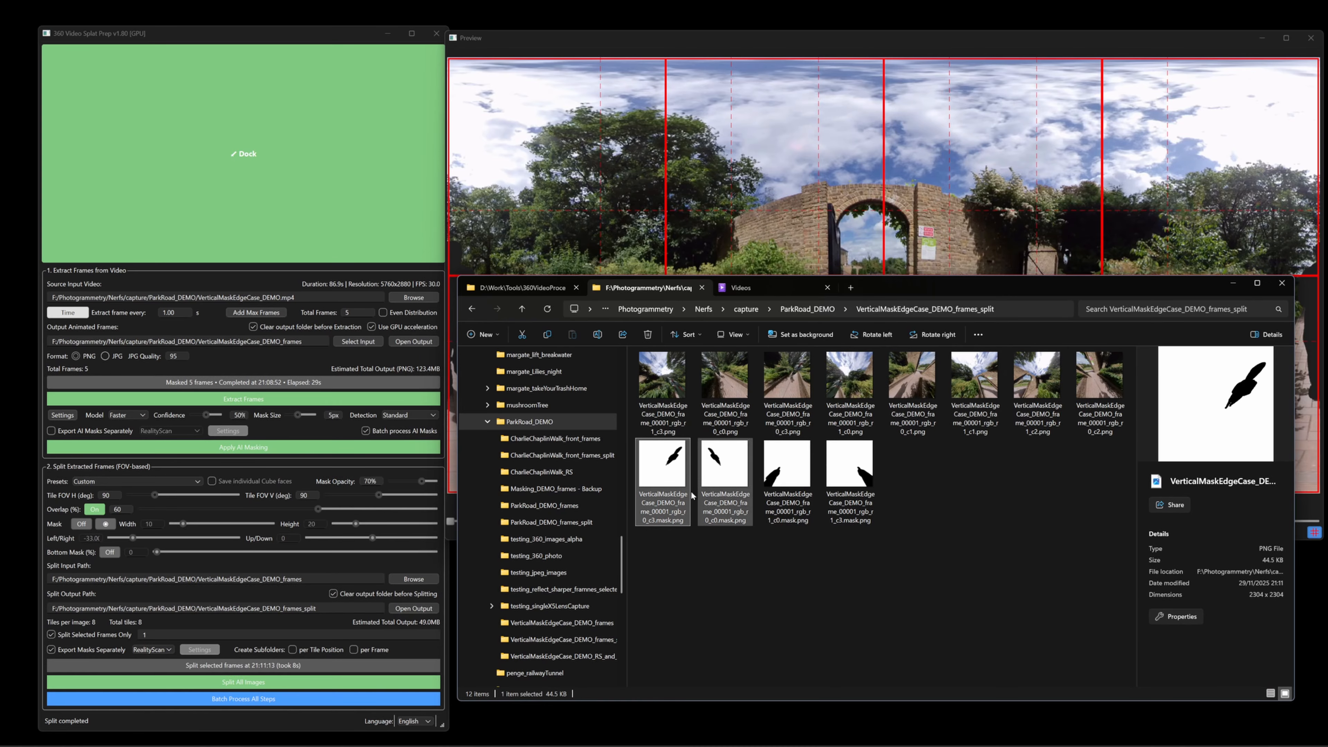
# Turn off splitting of selected frames only, split all images and bring the output folder forward.
pyautogui.click(51, 635)
pyautogui.click(281, 683)
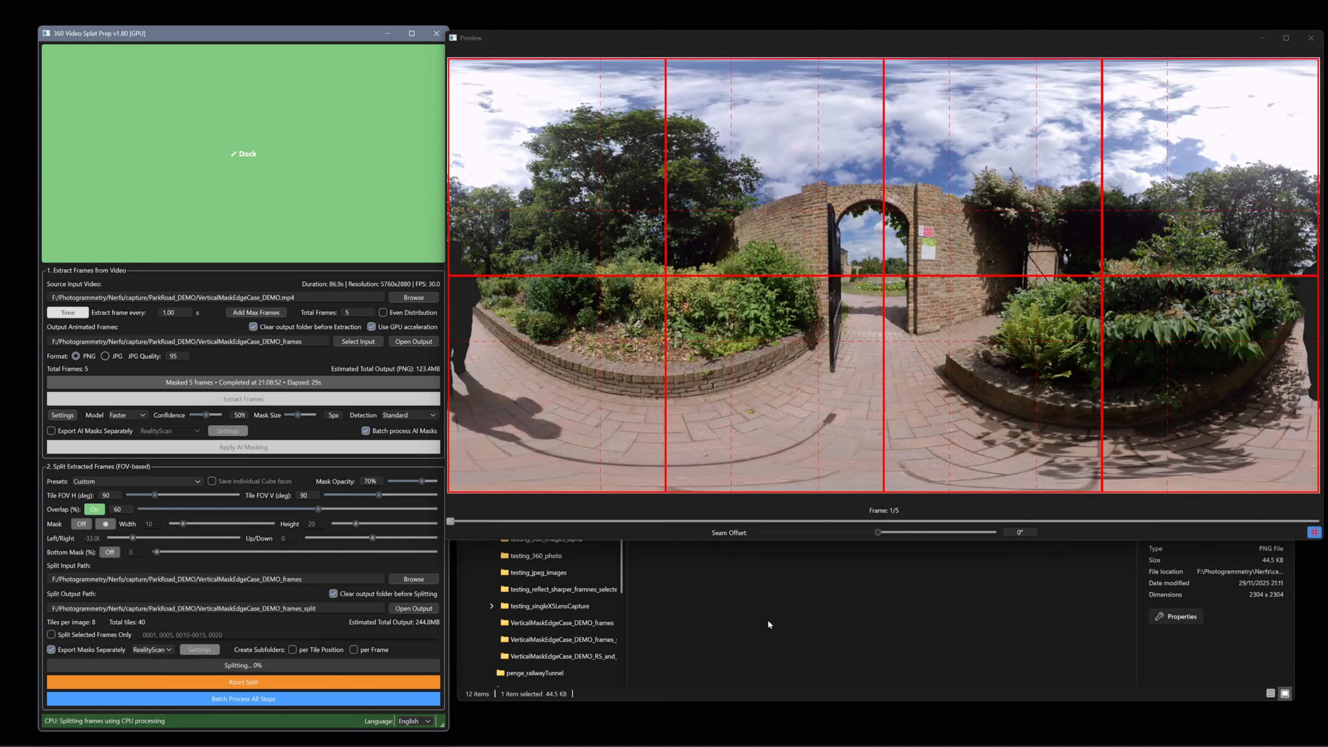
pyautogui.click(830, 574)
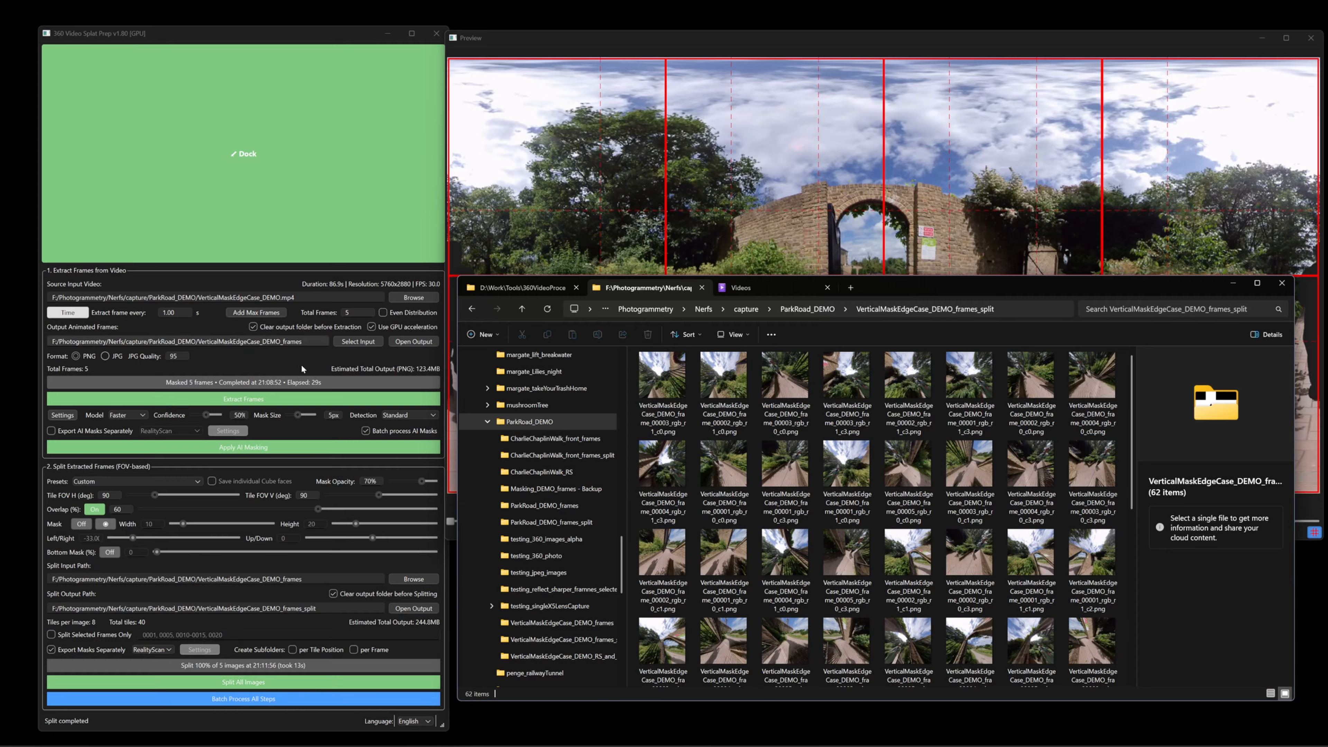
# Switch GPU acceleration off and back on, choosing to continue despite the low GPU memory.
pyautogui.click(387, 330)
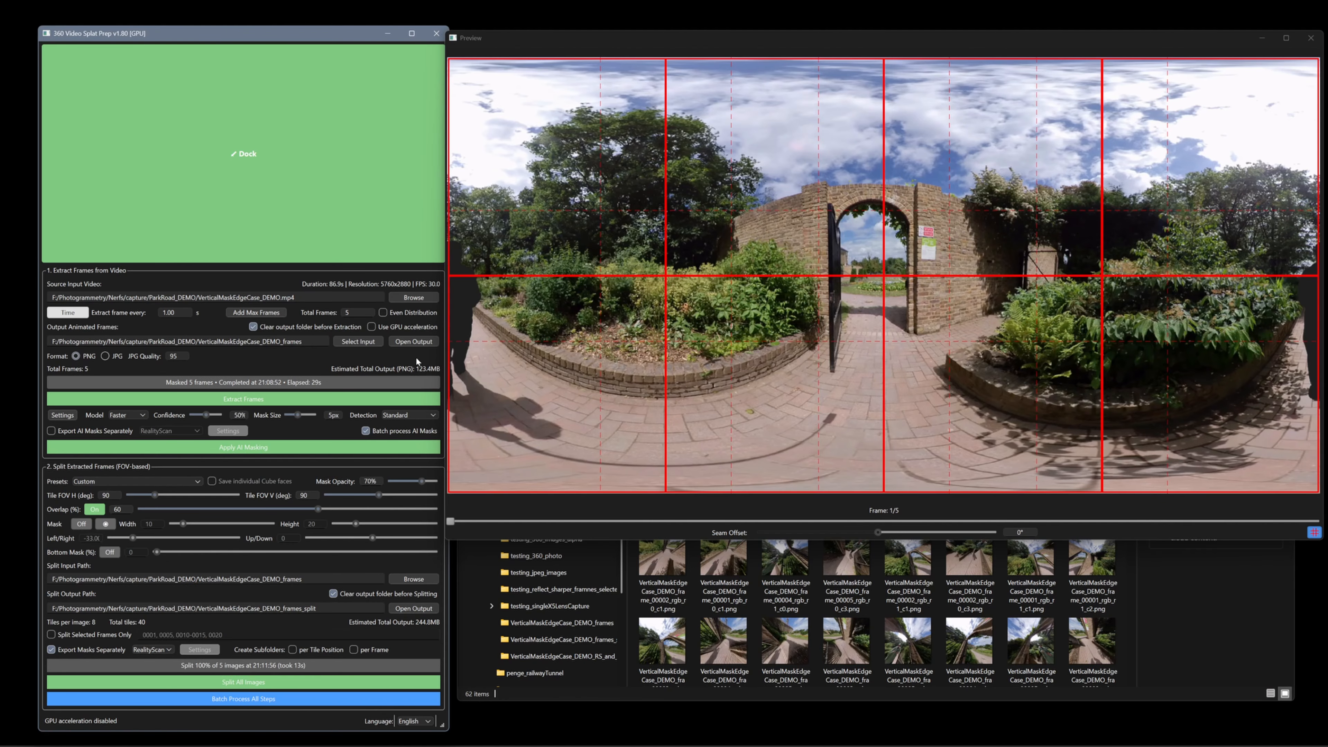
pyautogui.click(372, 326)
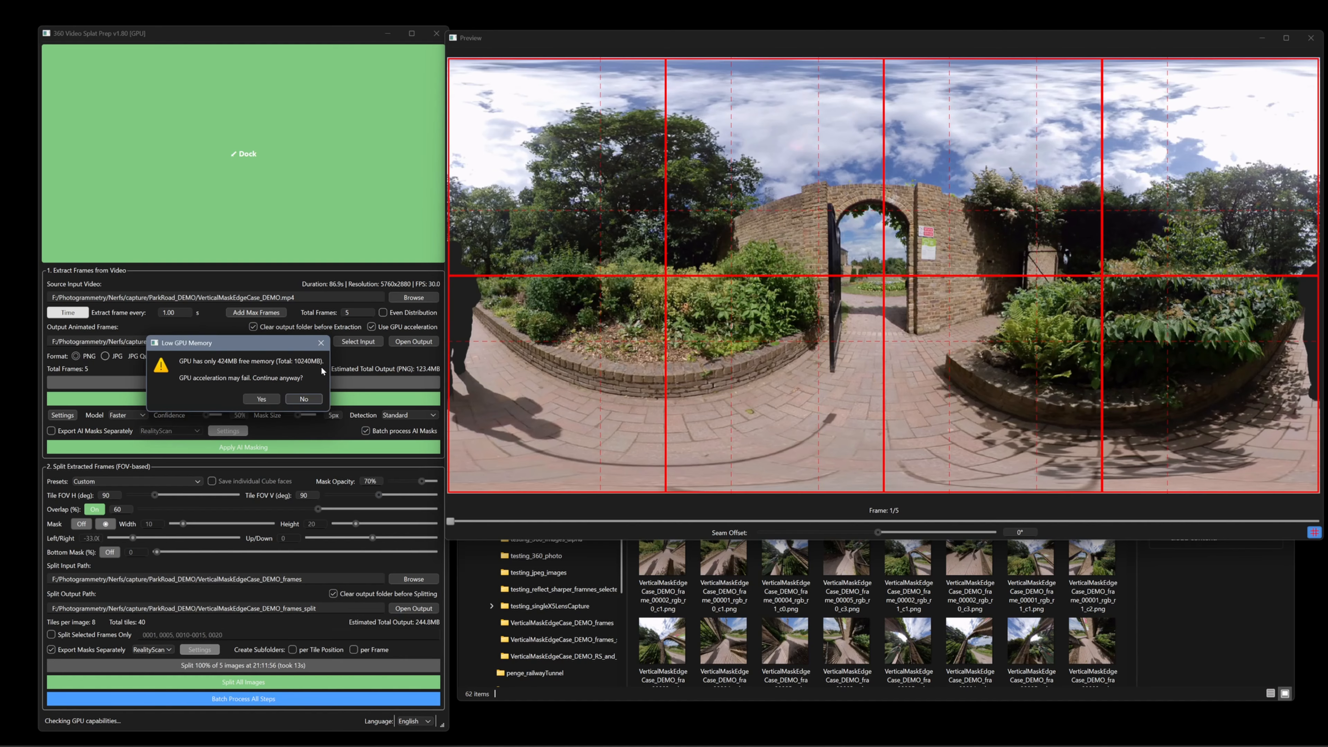
pyautogui.click(262, 399)
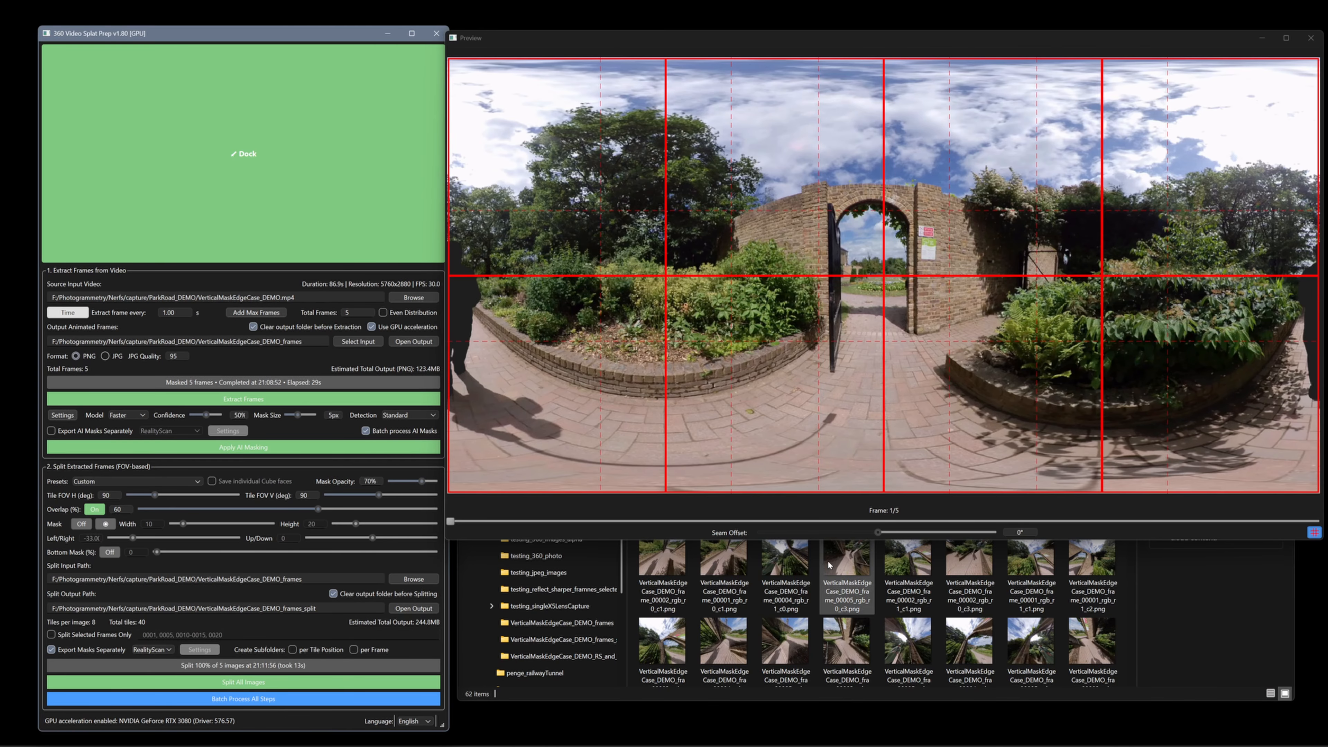
# Load CharlieChaplinWalk_front.mp4 and ParkRoad_DEMO.mp4 from the ParkRoad_DEMO folder together as a batch of source videos.
pyautogui.click(1091, 555)
pyautogui.click(808, 309)
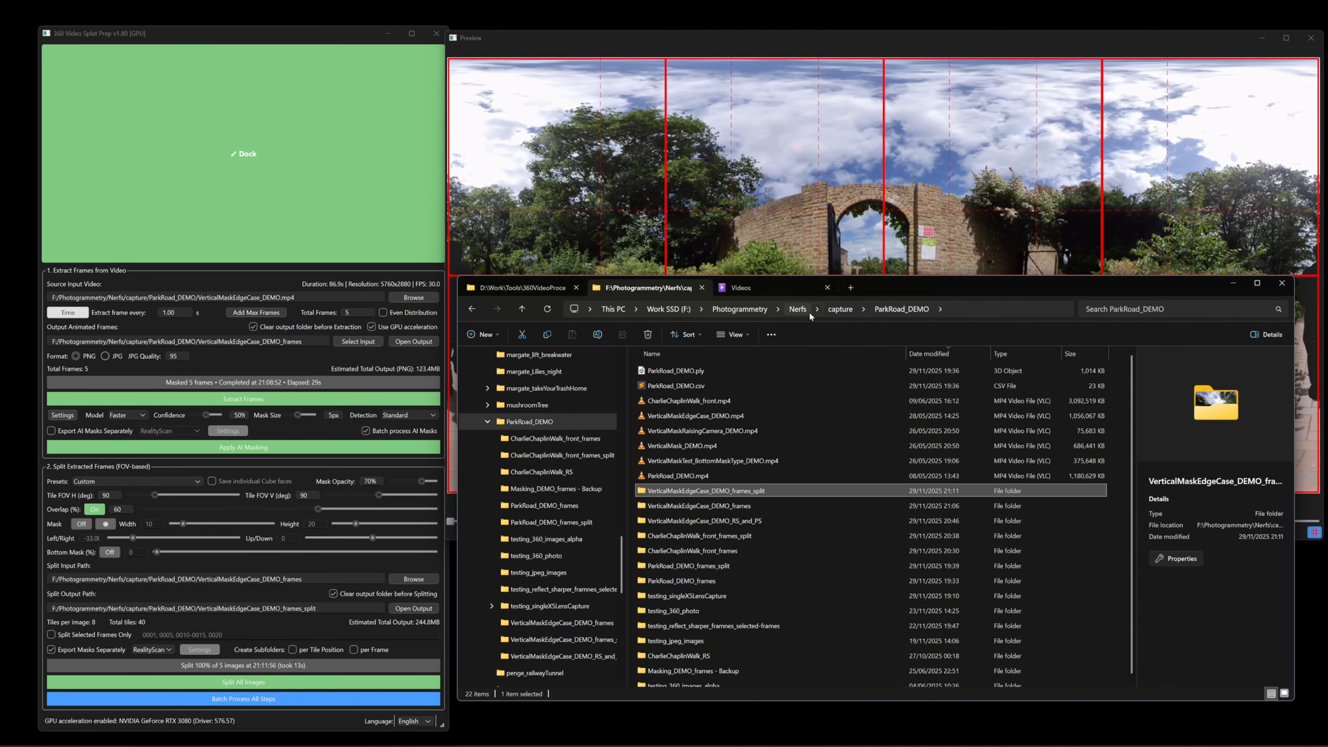
pyautogui.click(711, 401)
pyautogui.keyDown('ctrl'); pyautogui.click(717, 477); pyautogui.keyUp('ctrl')
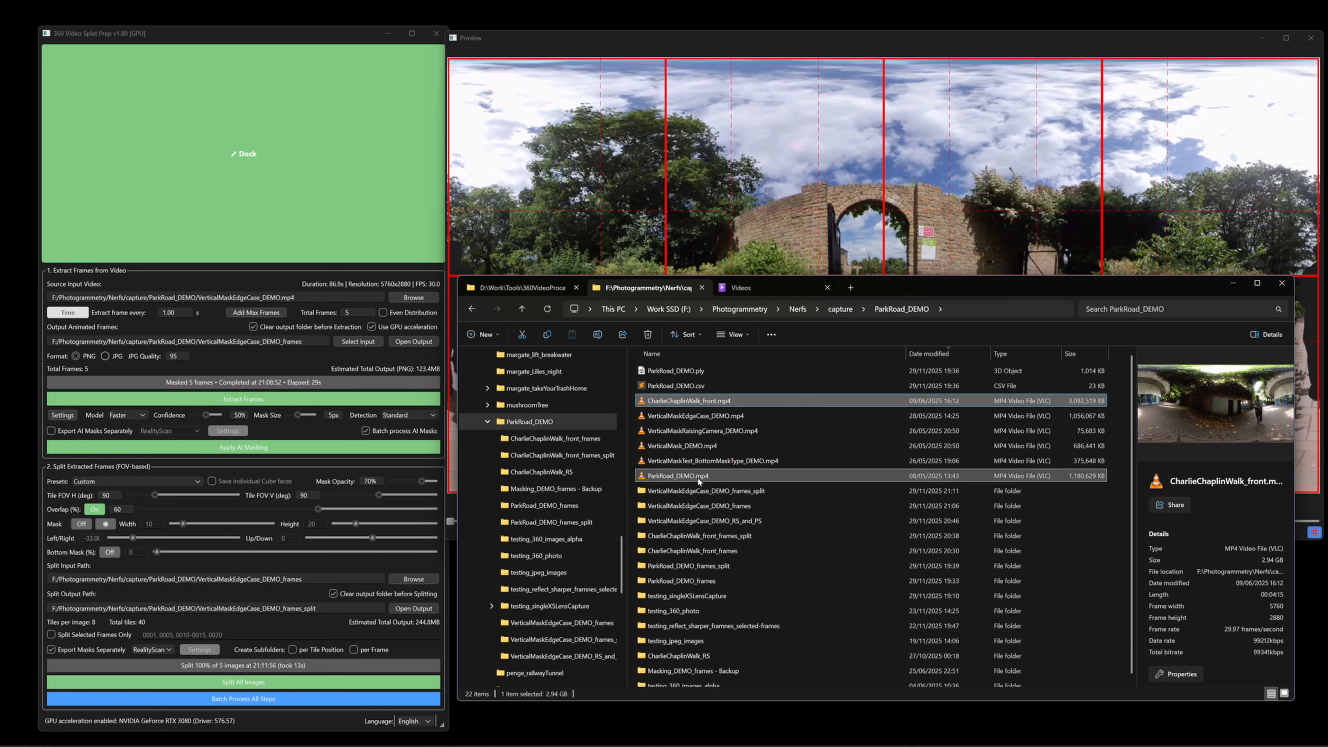
pyautogui.moveTo(722, 477); pyautogui.dragTo(264, 181)
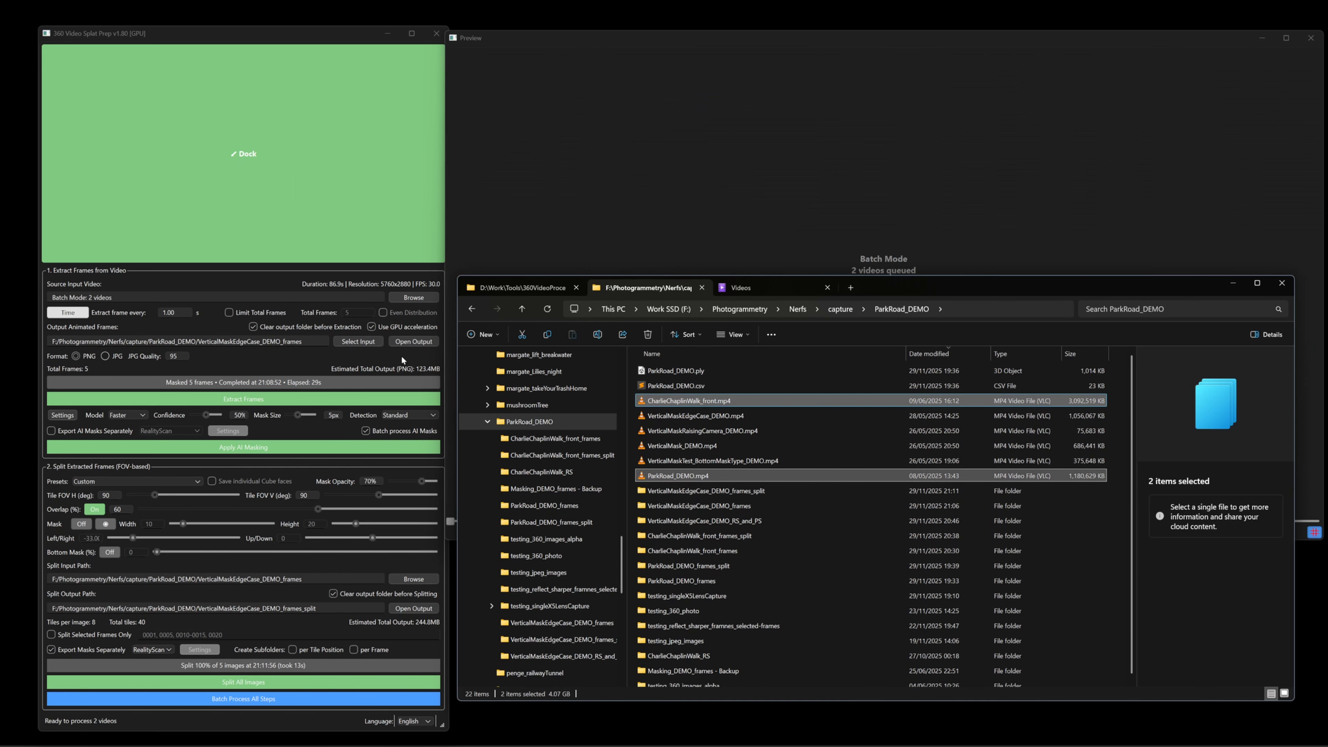
# Bring the batch mode preview forward and dock it back into the main window.
pyautogui.click(859, 178)
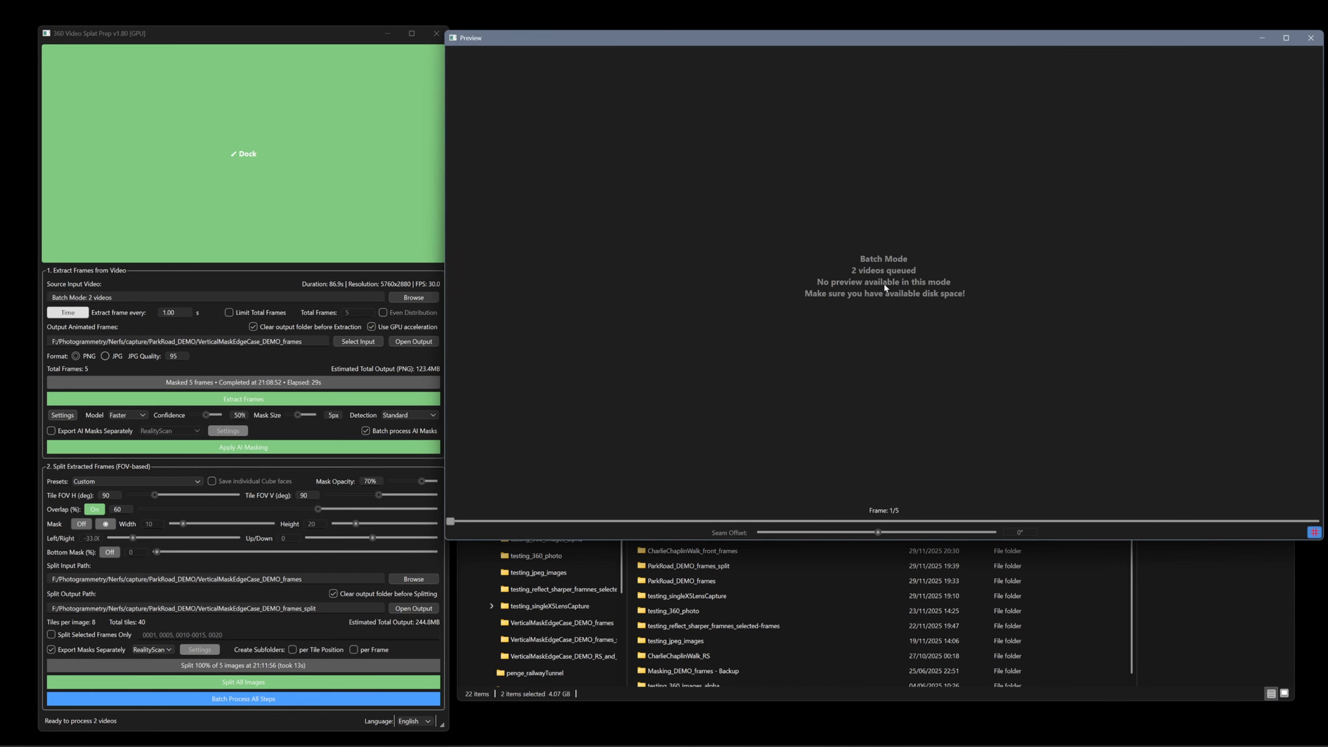
pyautogui.click(188, 153)
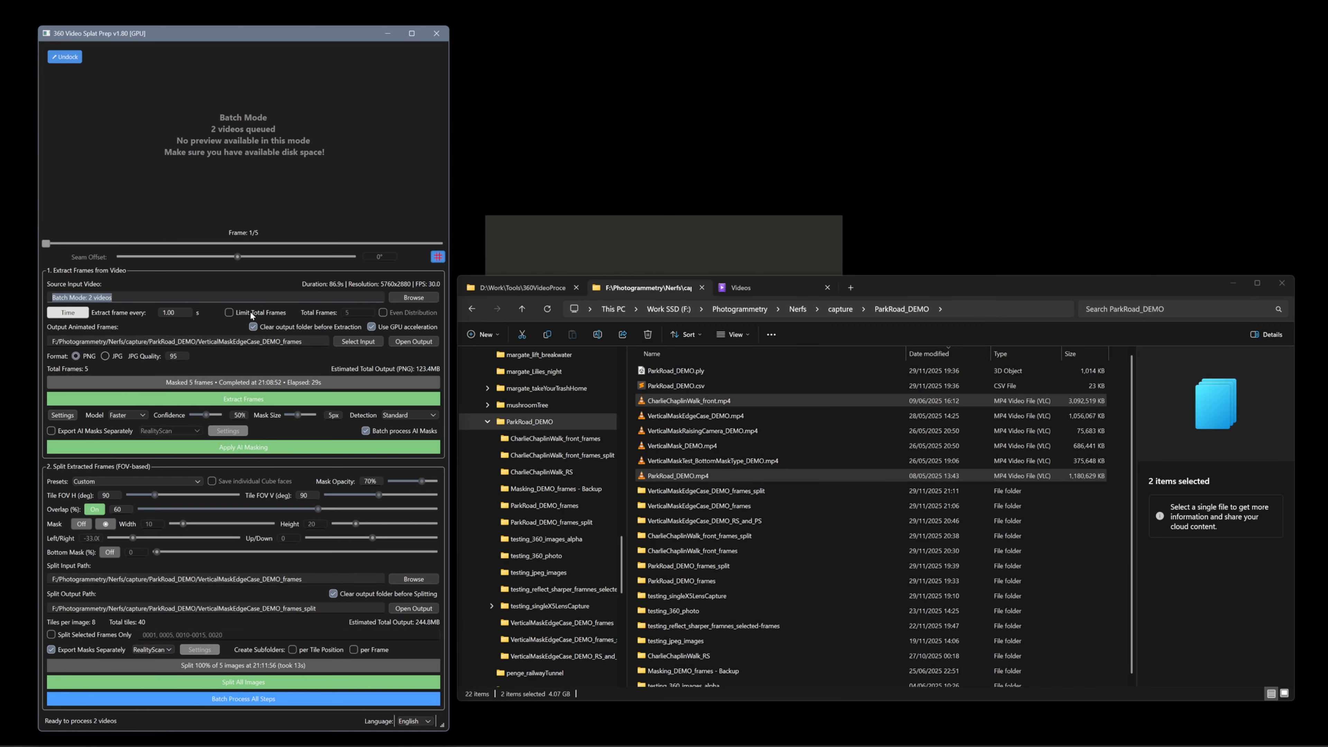
pyautogui.click(214, 328)
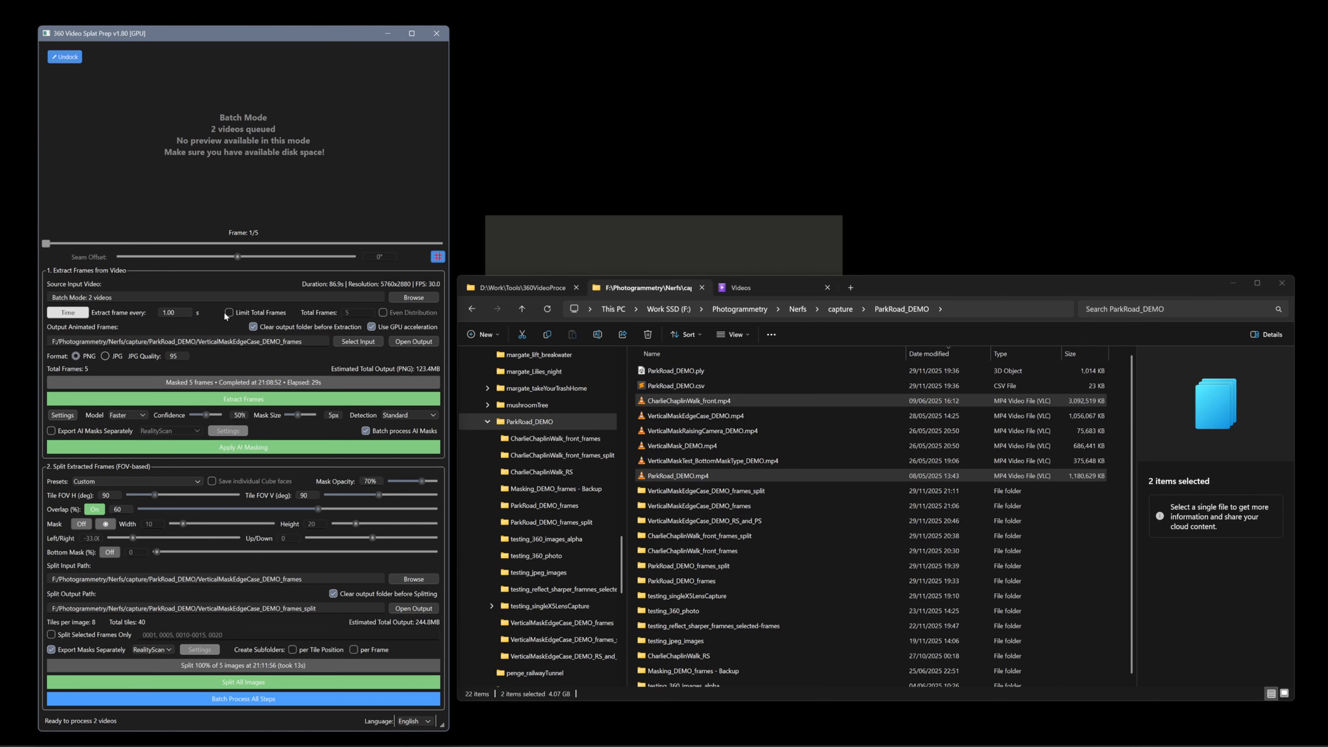
# Limit the total frames to 5 per video and extract frames from both queued videos.
pyautogui.click(226, 312)
pyautogui.click(229, 313)
pyautogui.doubleClick(170, 313)
pyautogui.click(229, 312)
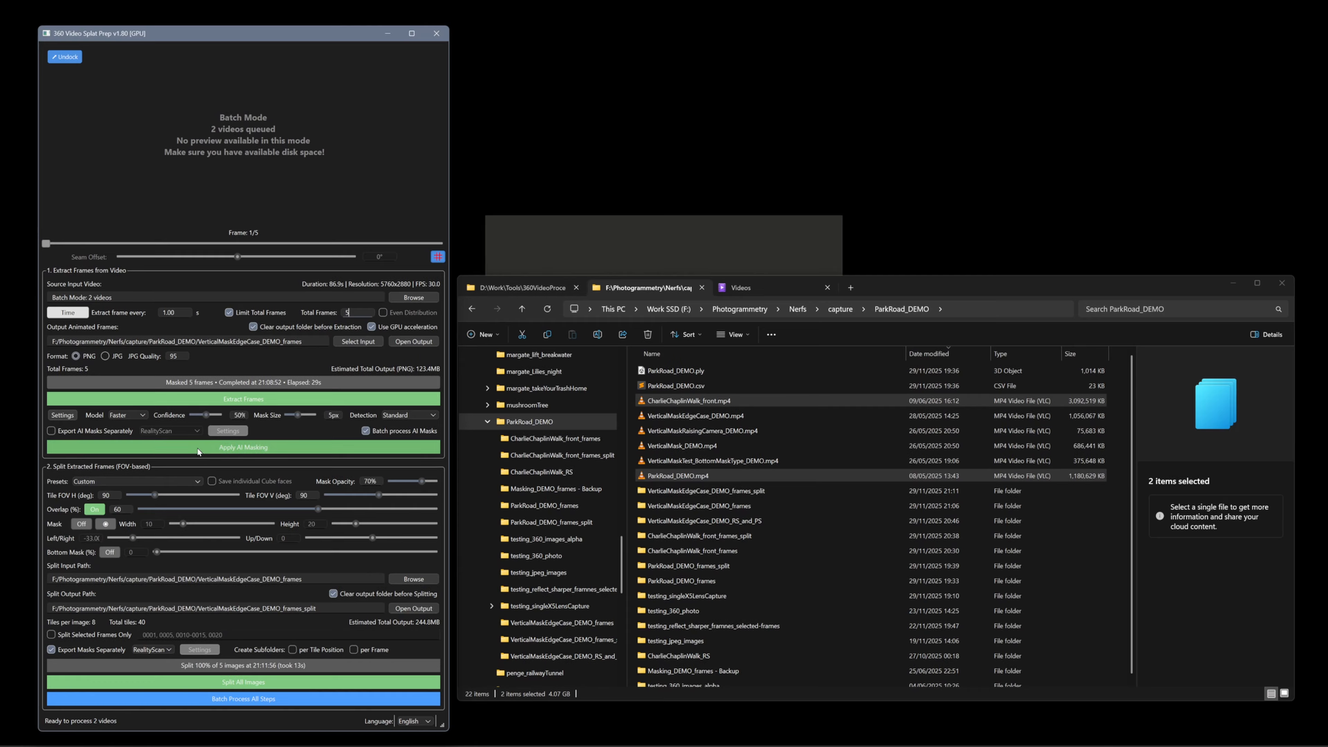
pyautogui.click(267, 399)
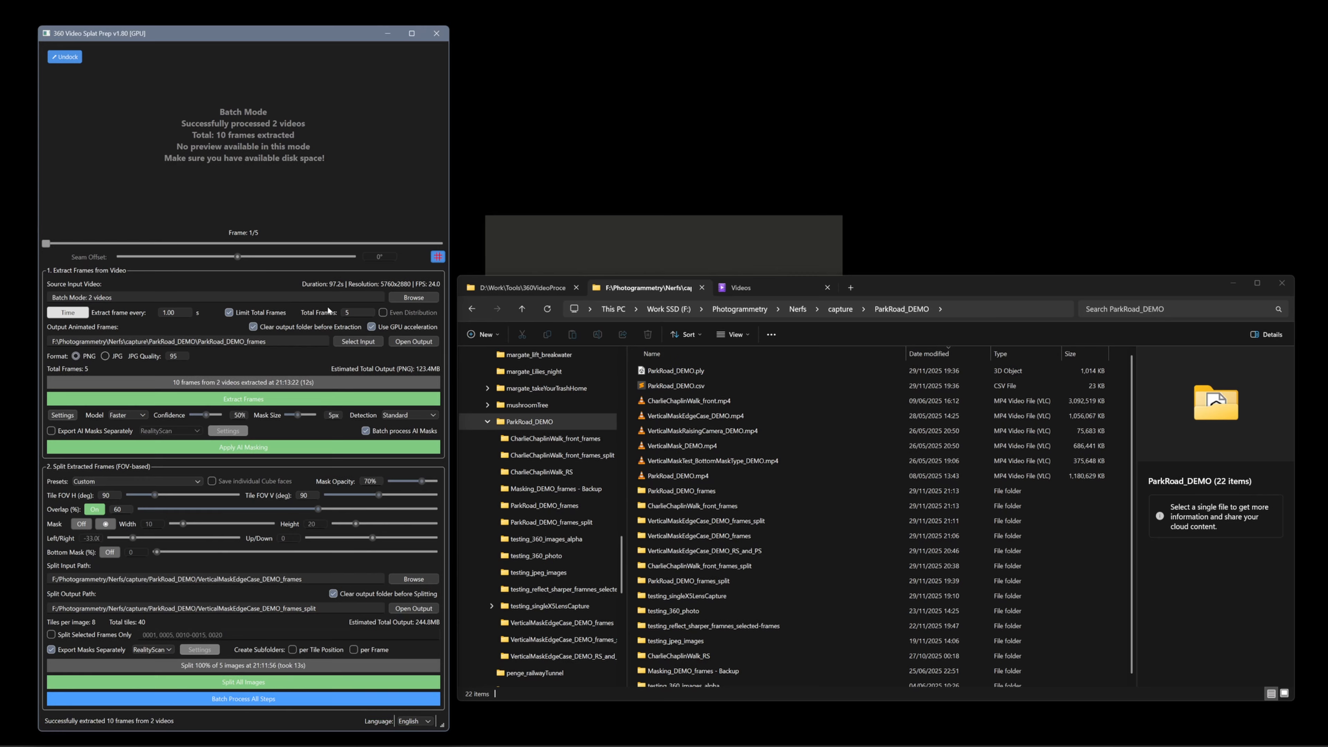
# Turn off the total frames limit and select the testing_360_photo folder.
pyautogui.click(230, 313)
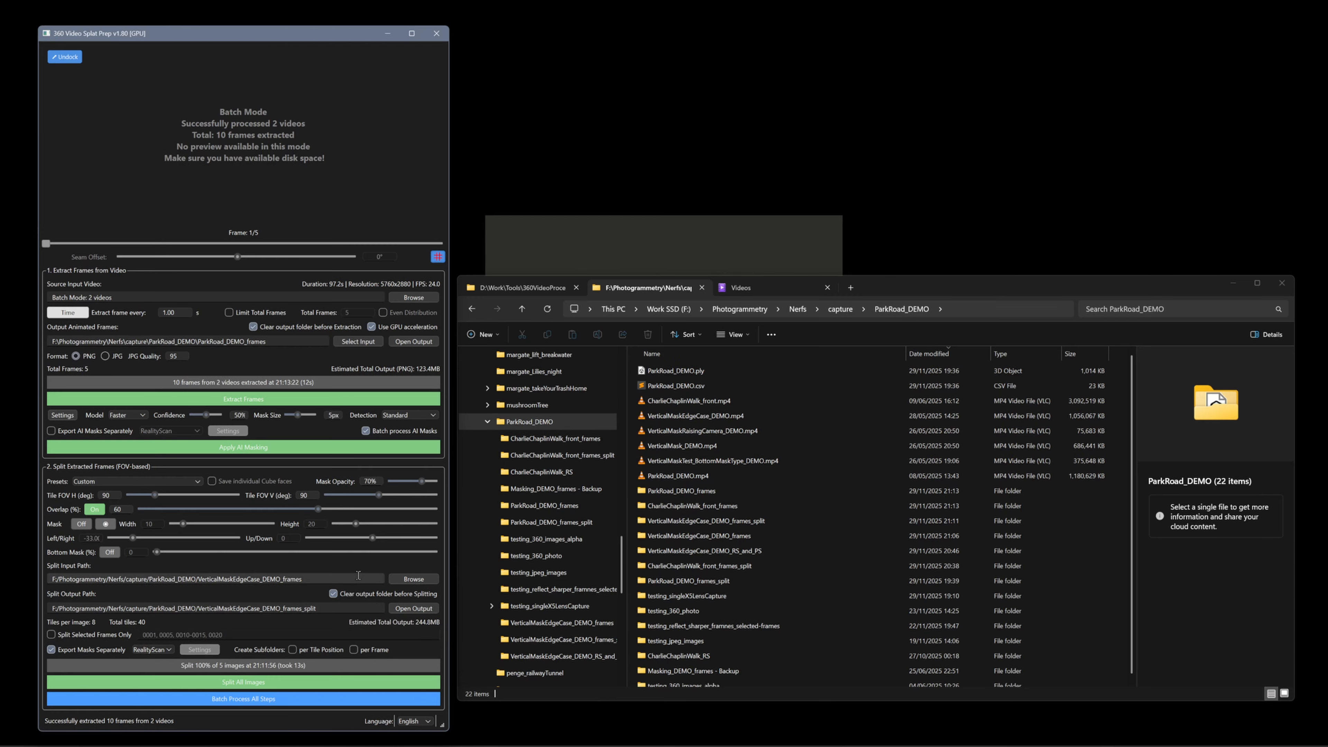
pyautogui.click(691, 613)
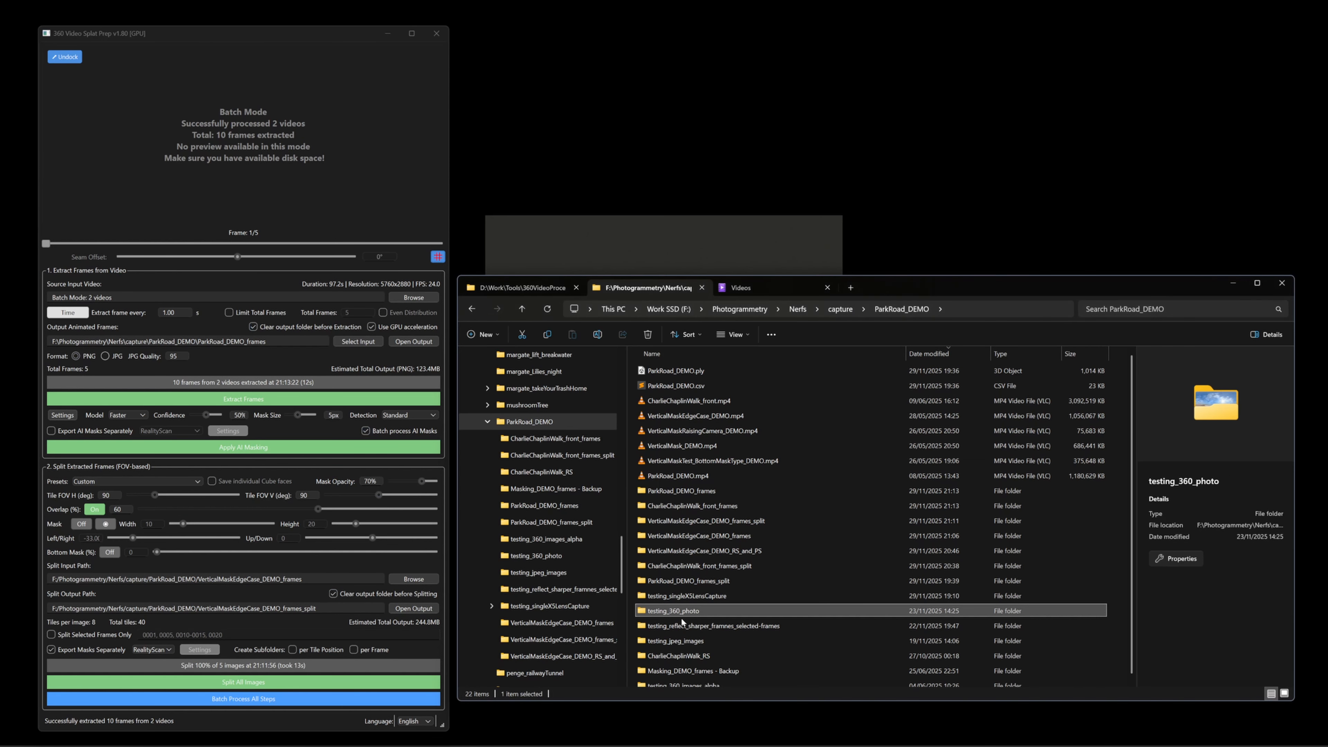
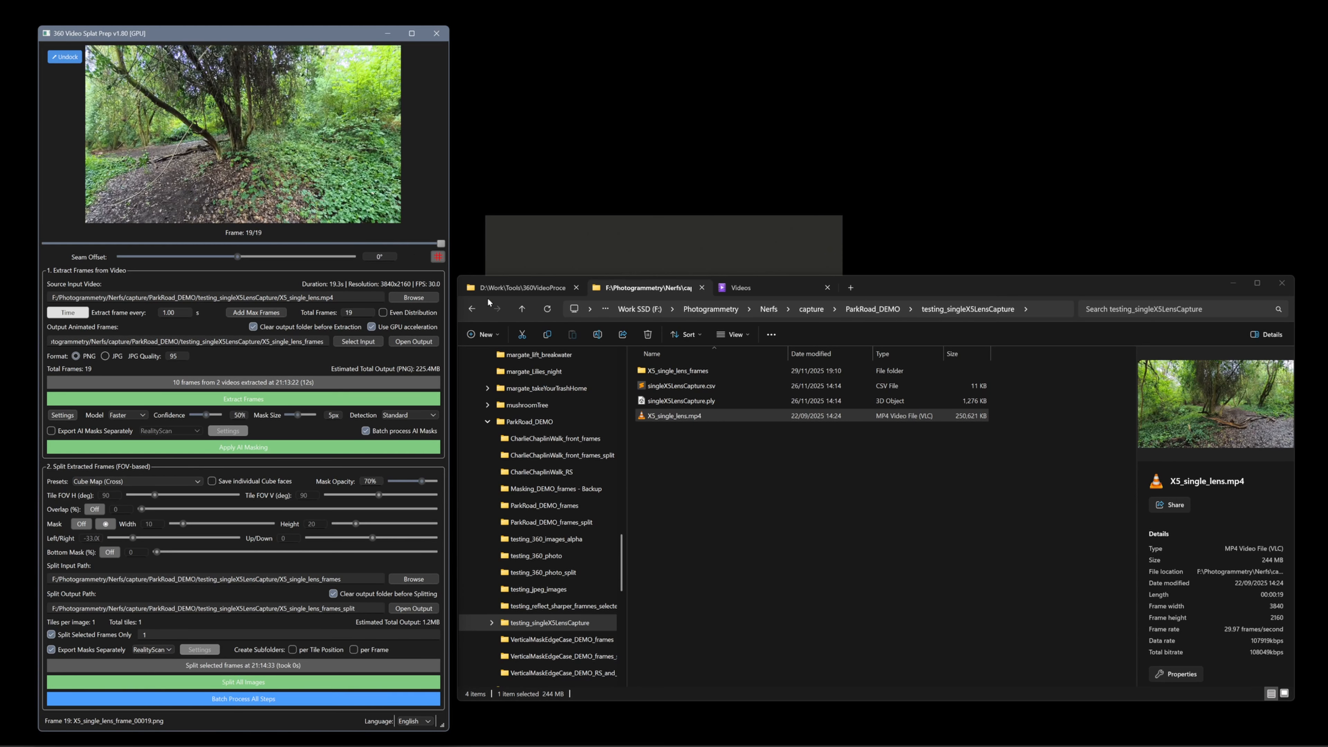
# View the extracted images in the X5_single_lens_frames folder and return to the ParkRoad_DEMO folder.
pyautogui.doubleClick(674, 370)
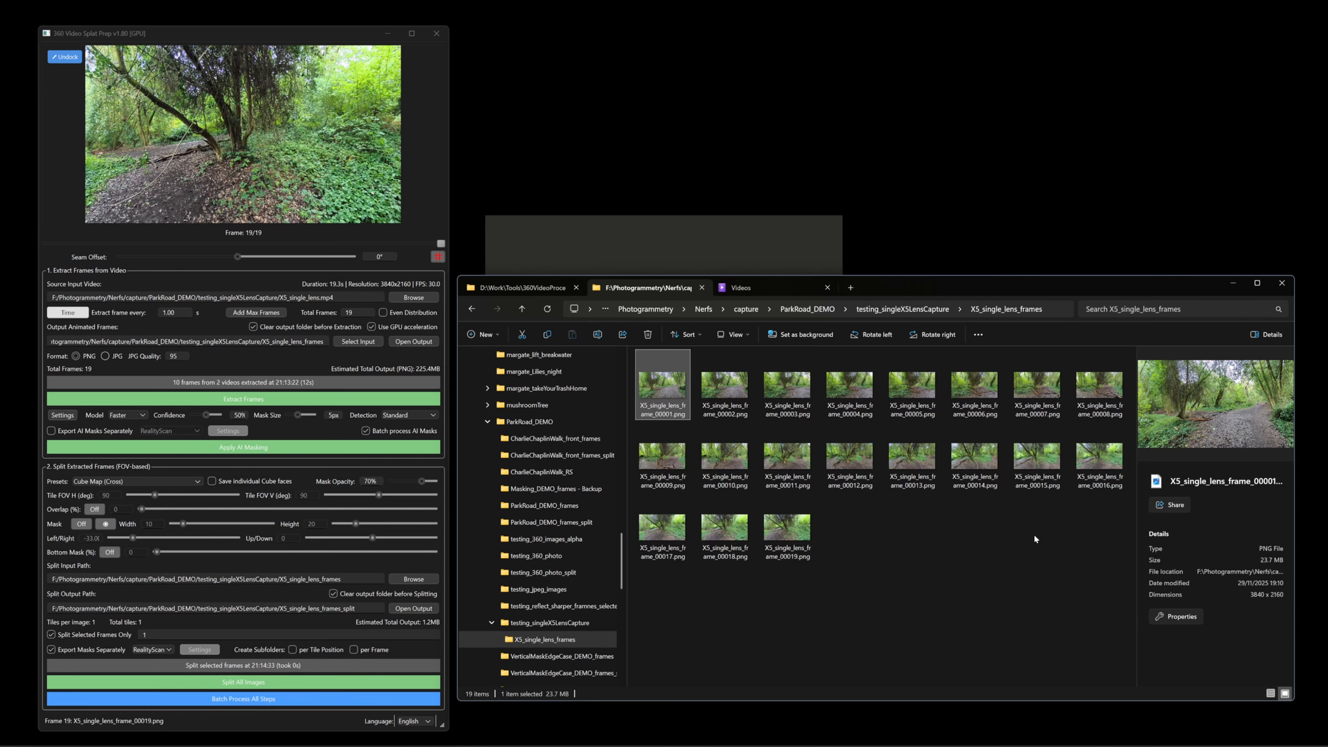
pyautogui.click(529, 421)
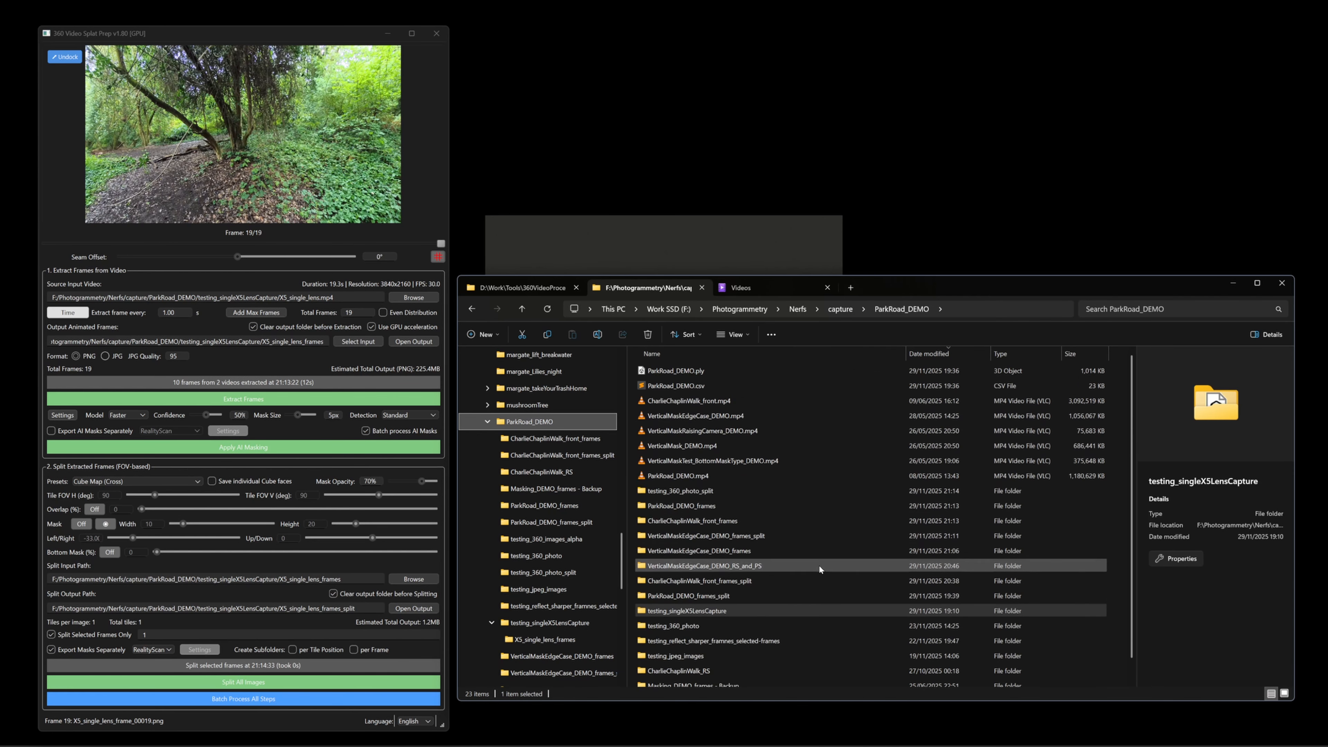
pyautogui.scroll(-1, 818, 564)
pyautogui.scroll(1, 820, 560)
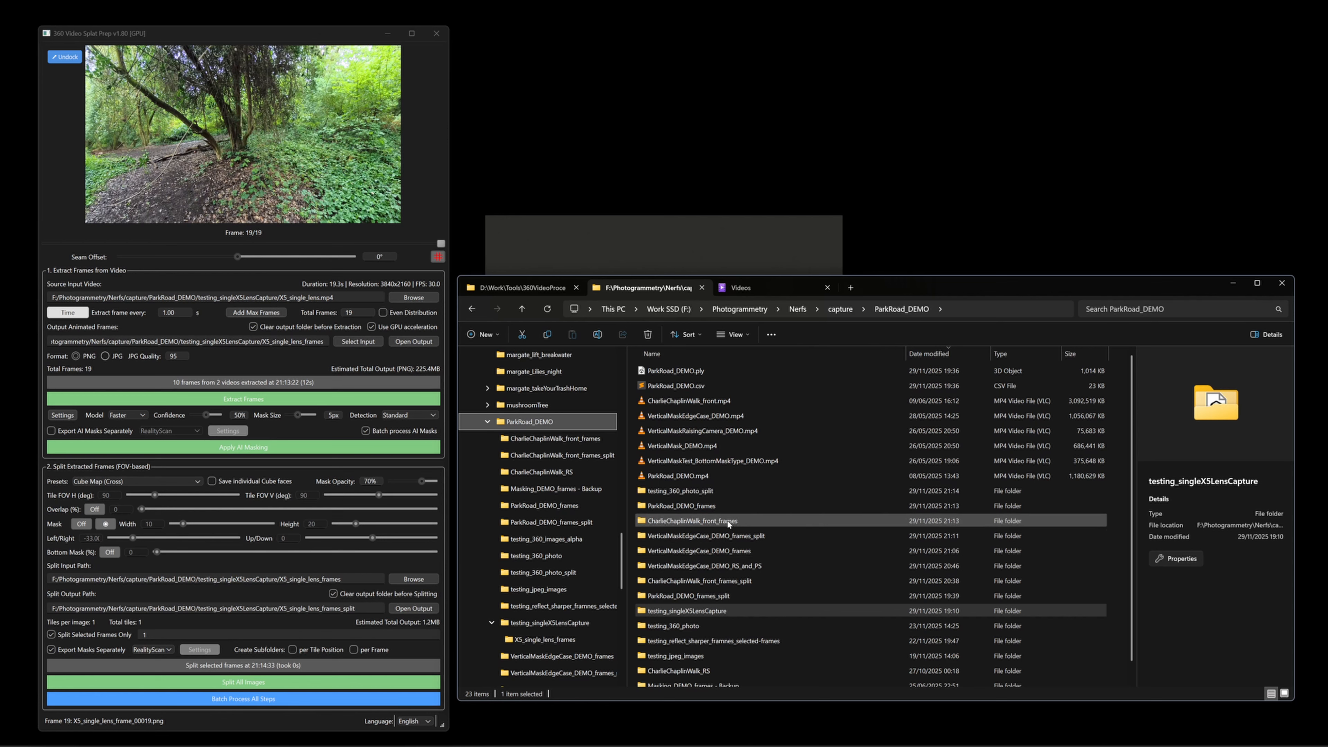
# Open the VerticalMaskEdgeCase_DEMO_frames_split folder, look through its tiles and masks, and select all its files.
pyautogui.doubleClick(767, 536)
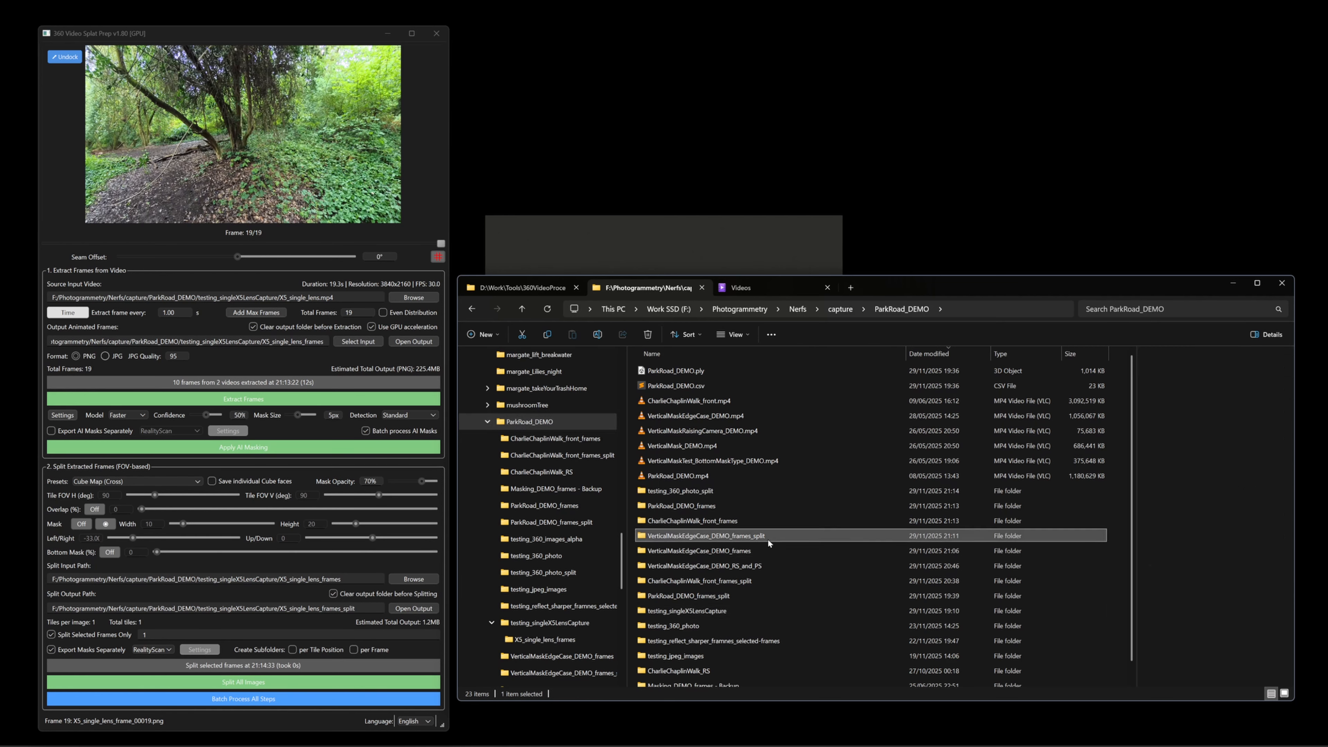
pyautogui.scroll(-5, 847, 549)
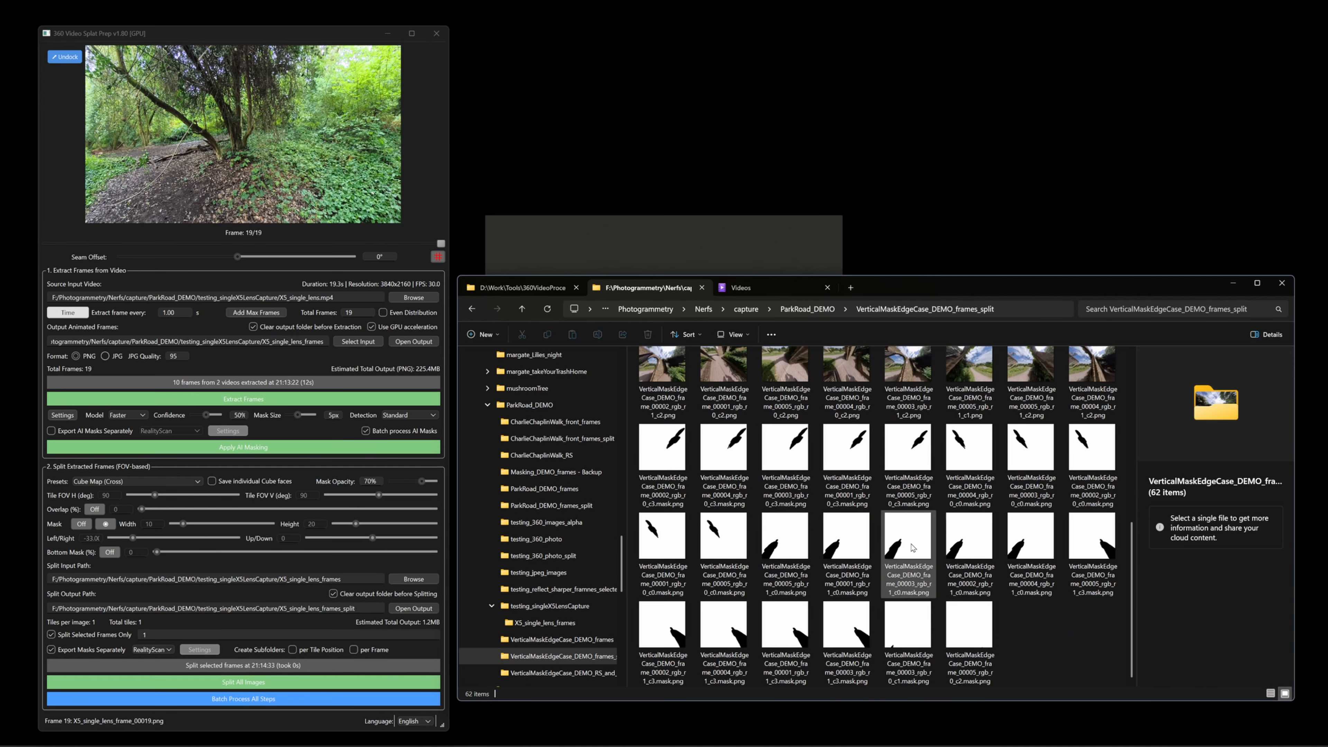
pyautogui.scroll(5, 969, 552)
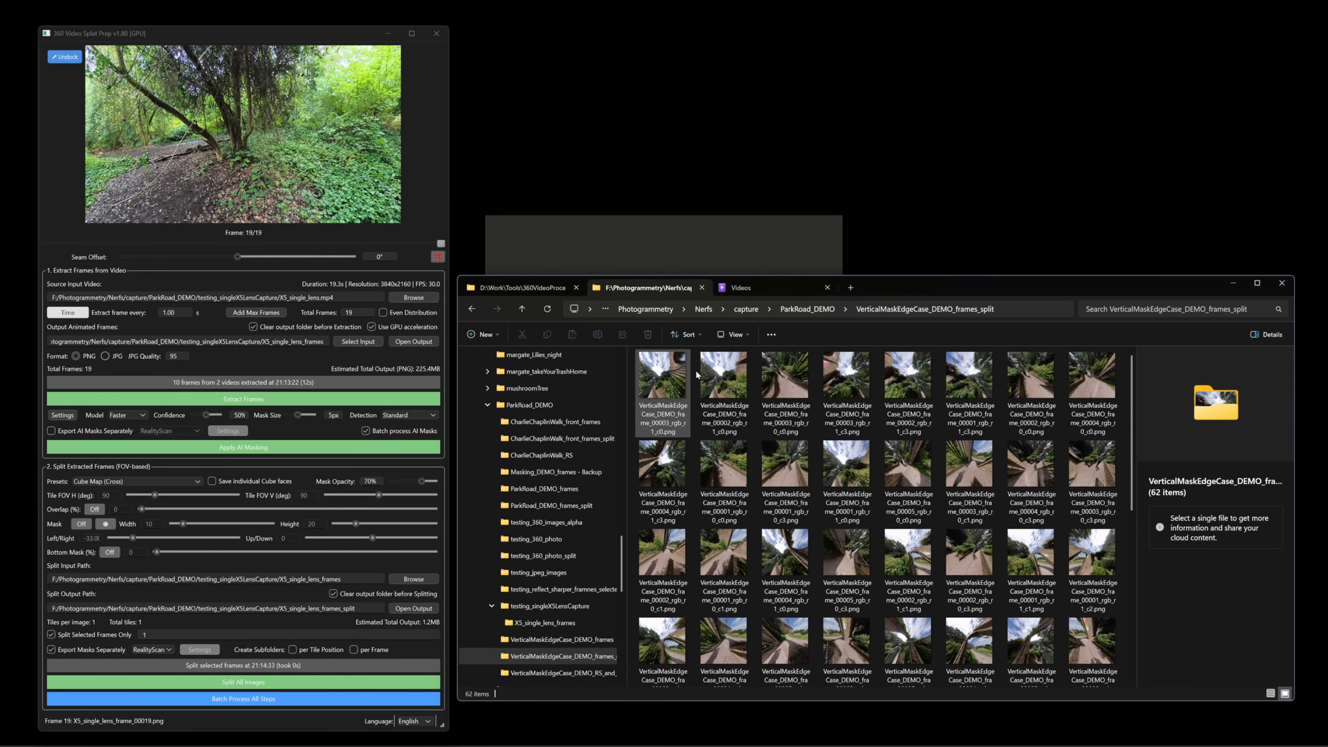
pyautogui.click(680, 381)
pyautogui.hotkey('ctrl', 'a')
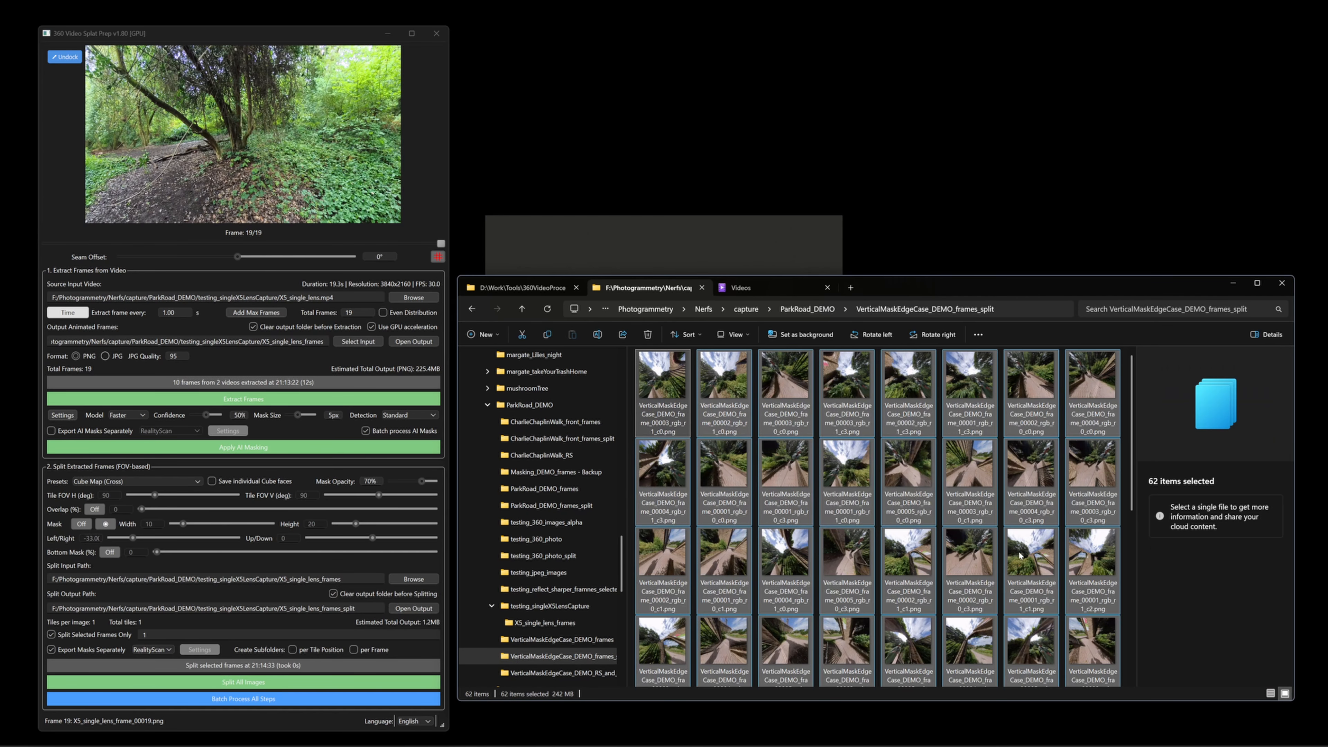
# Switch to the RealityScan project and examine the aligned camera positions in the 3D scene up close.
pyautogui.moveTo(928, 744)
pyautogui.click(927, 714)
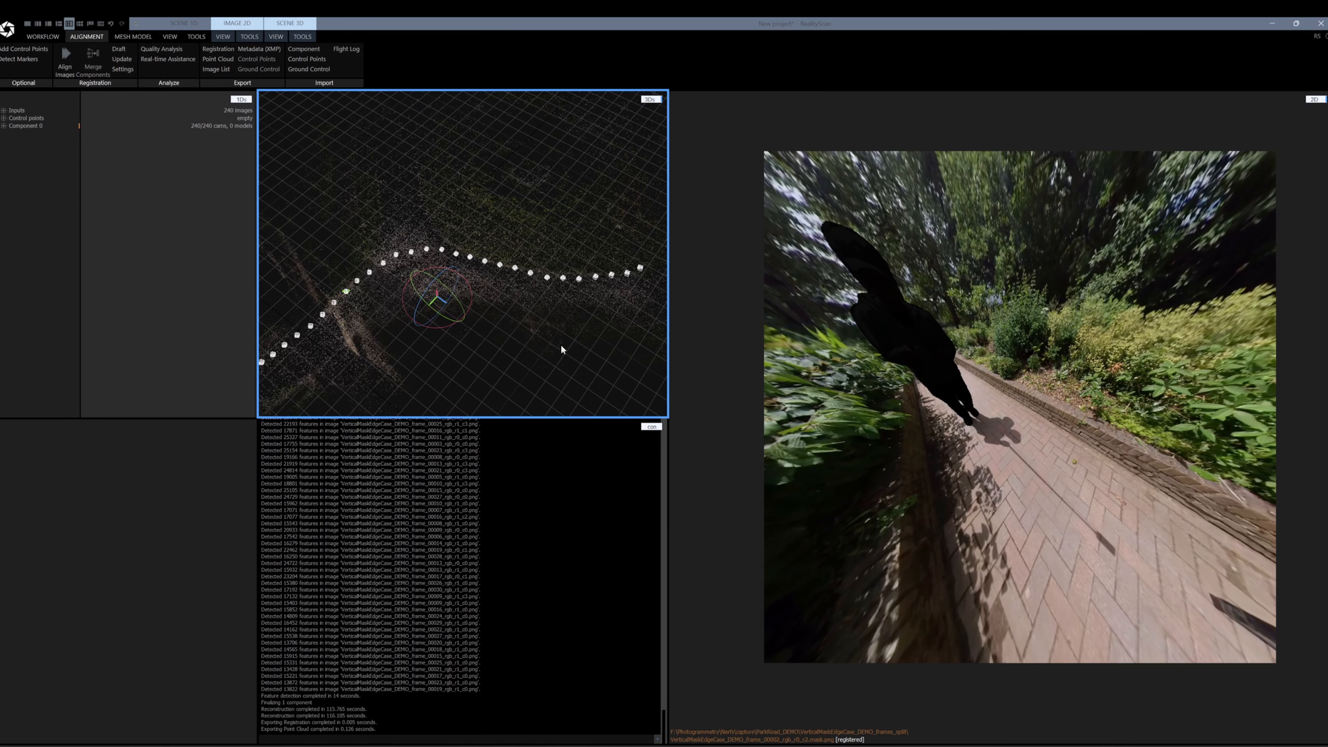
pyautogui.moveTo(561, 344); pyautogui.dragTo(603, 369, button='right')
pyautogui.scroll(6, 566, 303)
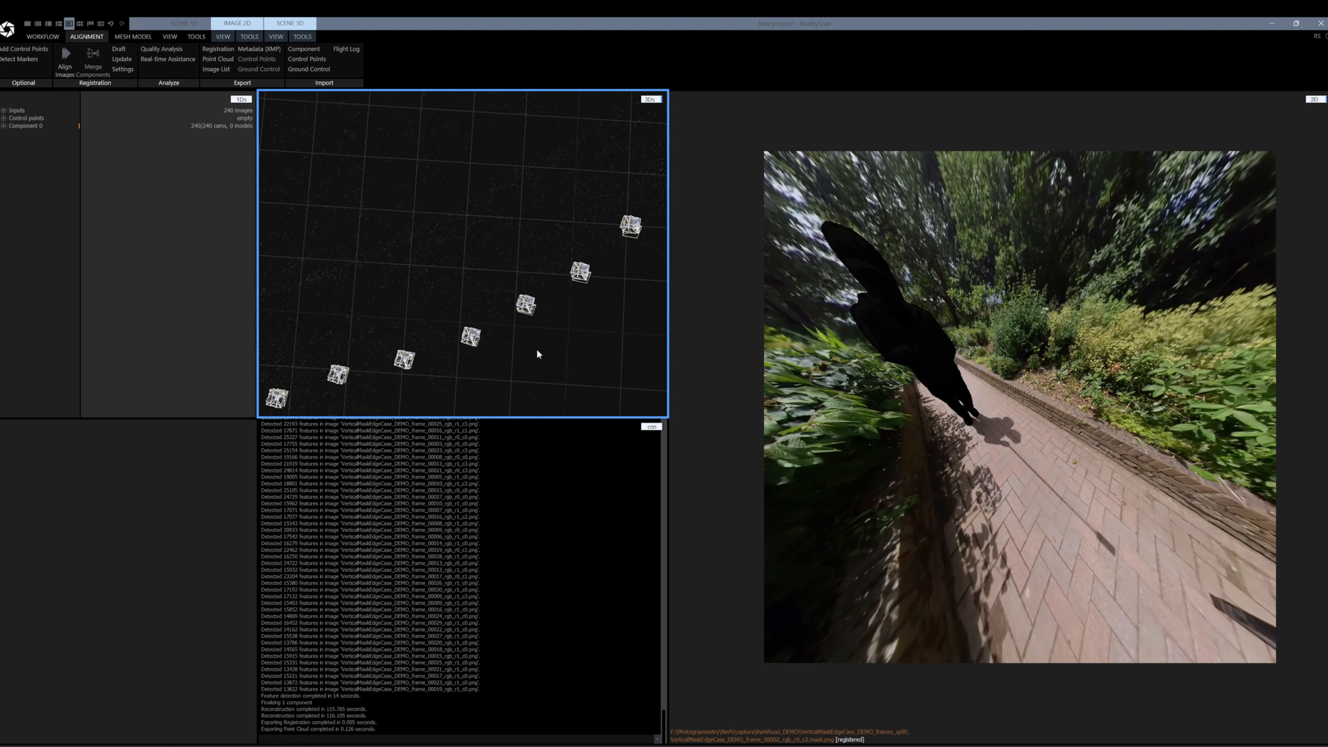
pyautogui.scroll(3, 536, 349)
pyautogui.moveTo(472, 352); pyautogui.dragTo(662, 251)
pyautogui.moveTo(411, 339); pyautogui.dragTo(466, 337)
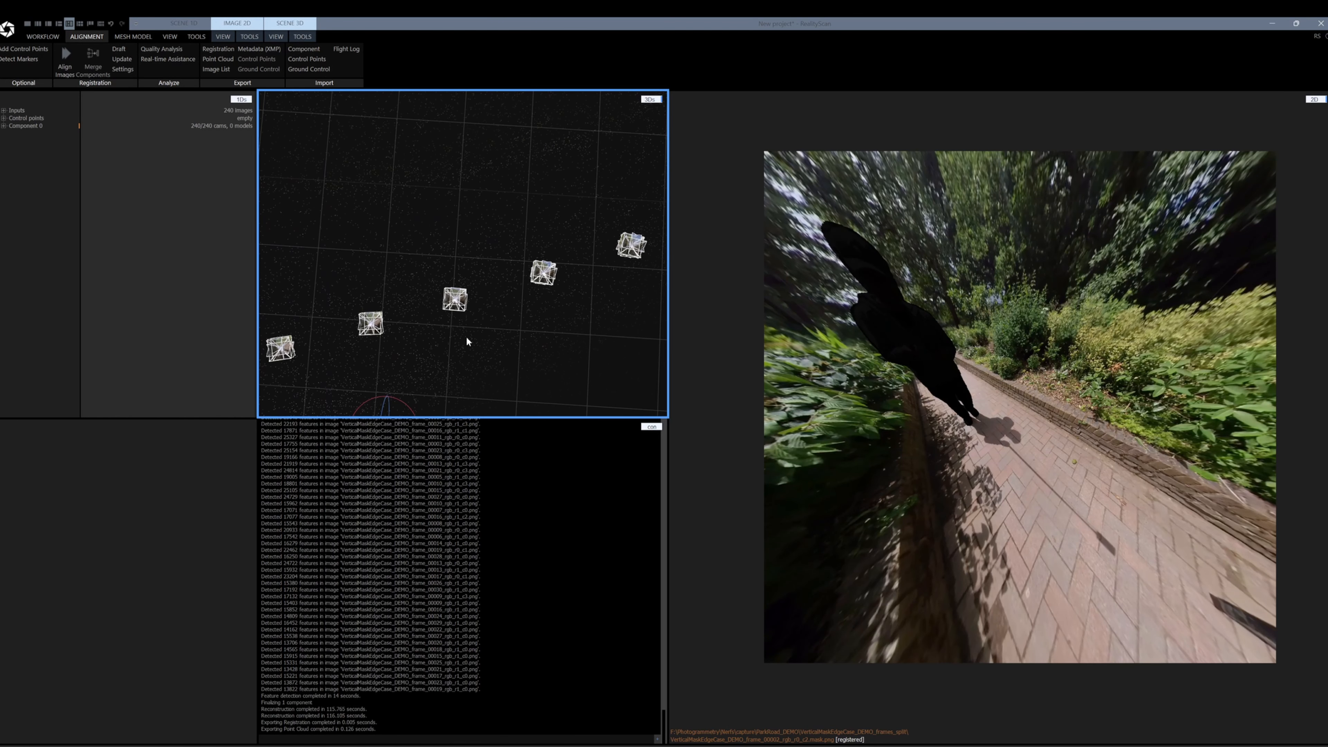
pyautogui.doubleClick(467, 240)
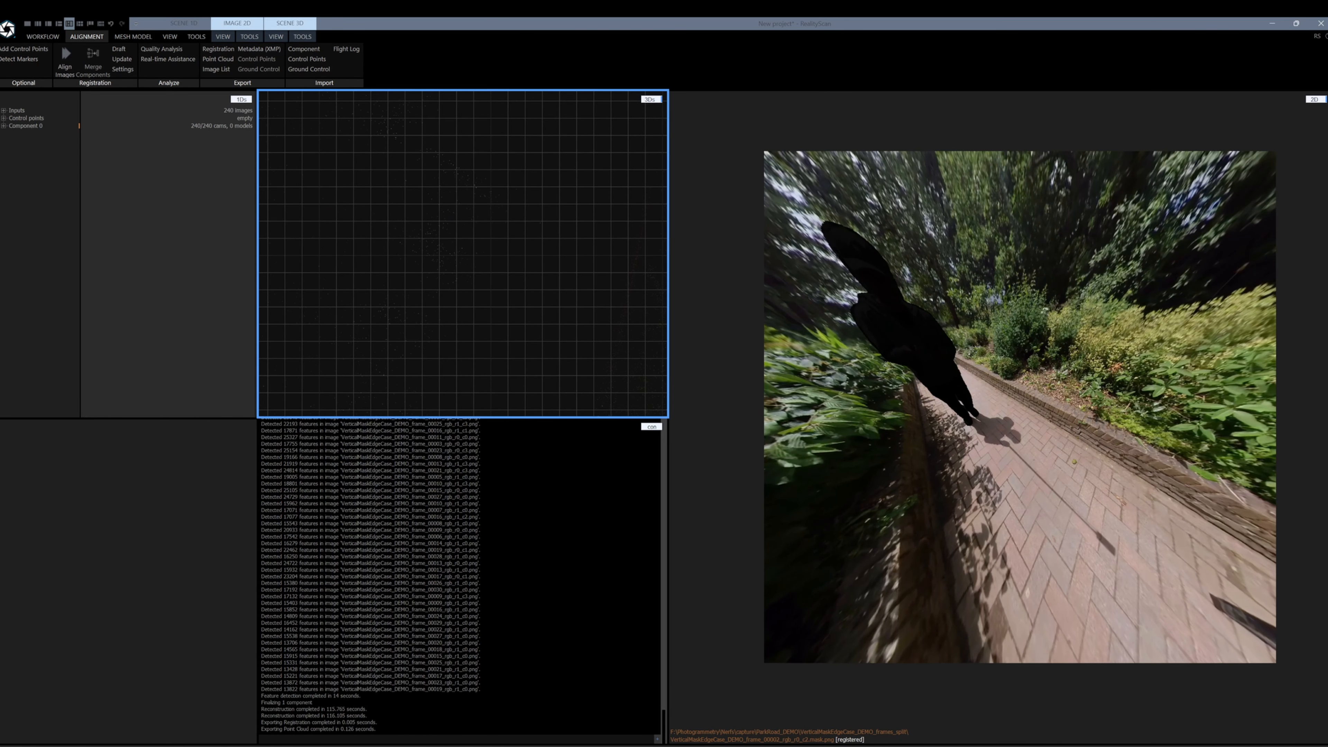
# Switch to the layout with one large 3D view and examine the point cloud and camera path from above.
pyautogui.click(48, 23)
pyautogui.scroll(-10, 764, 436)
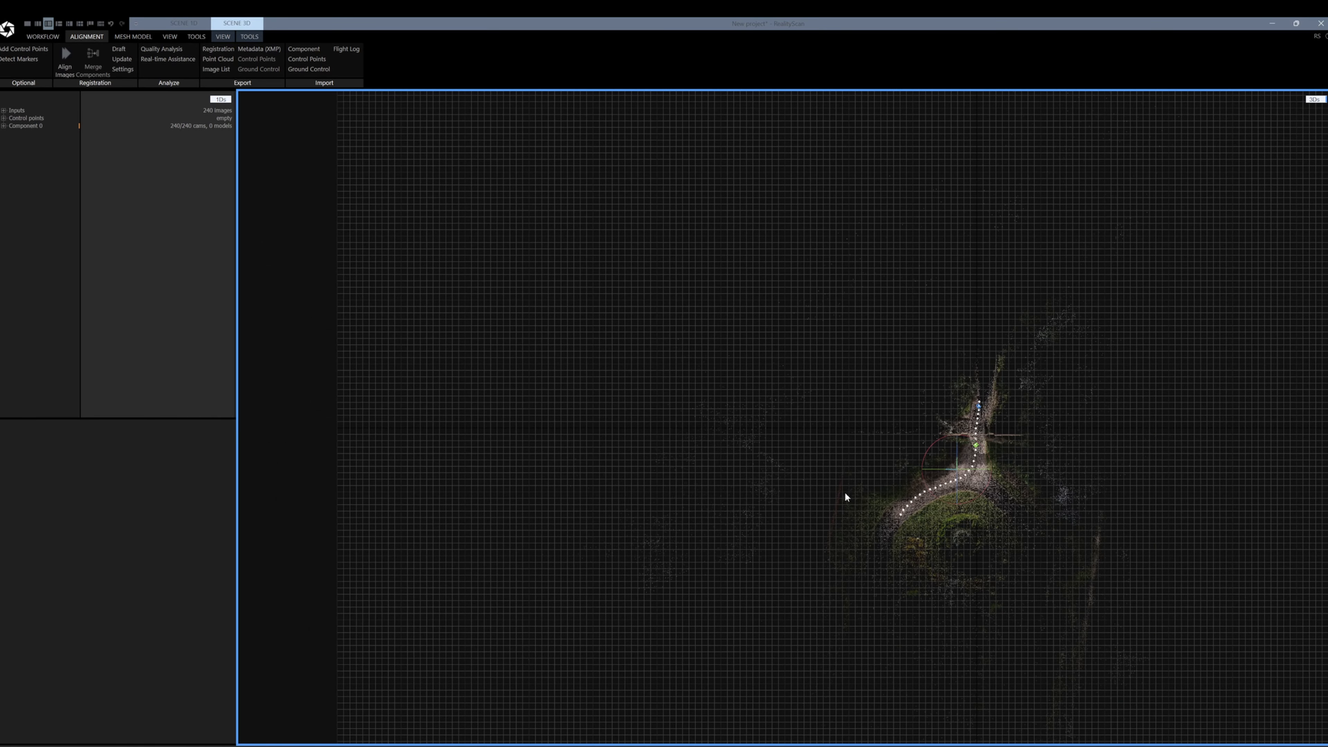
pyautogui.moveTo(990, 506); pyautogui.dragTo(604, 523)
pyautogui.scroll(2, 686, 520)
pyautogui.scroll(2, 605, 523)
pyautogui.scroll(8, 605, 526)
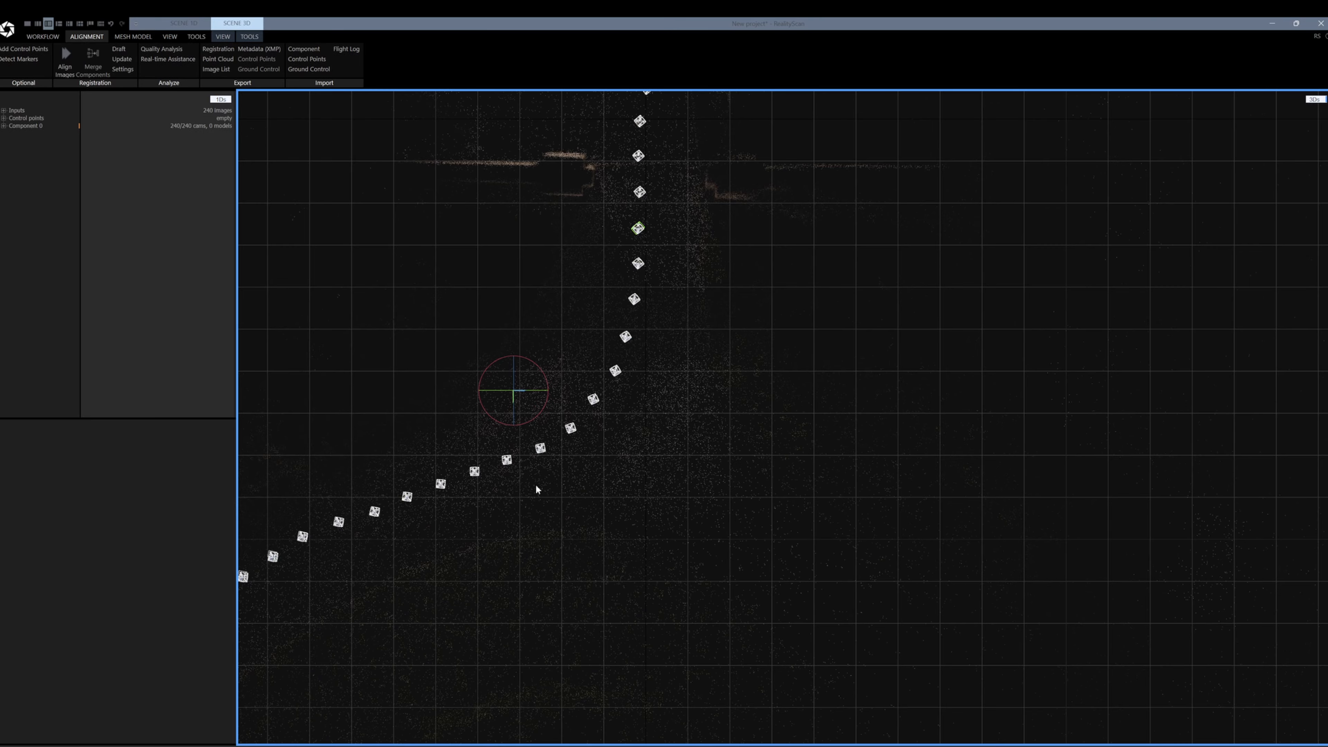
# Examine the camera clusters along the curved path up close from above, and view the whole path within the point cloud.
pyautogui.scroll(2, 531, 460)
pyautogui.scroll(5, 528, 437)
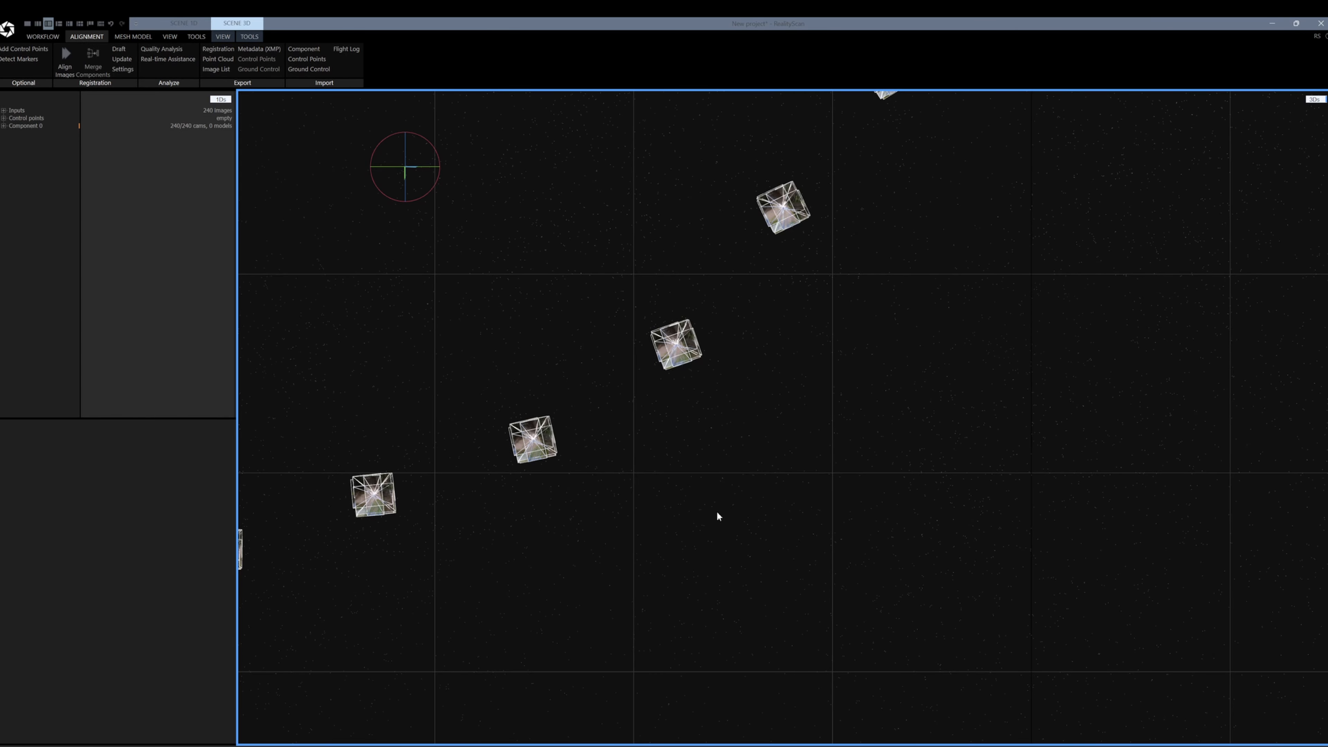
pyautogui.scroll(-10, 717, 517)
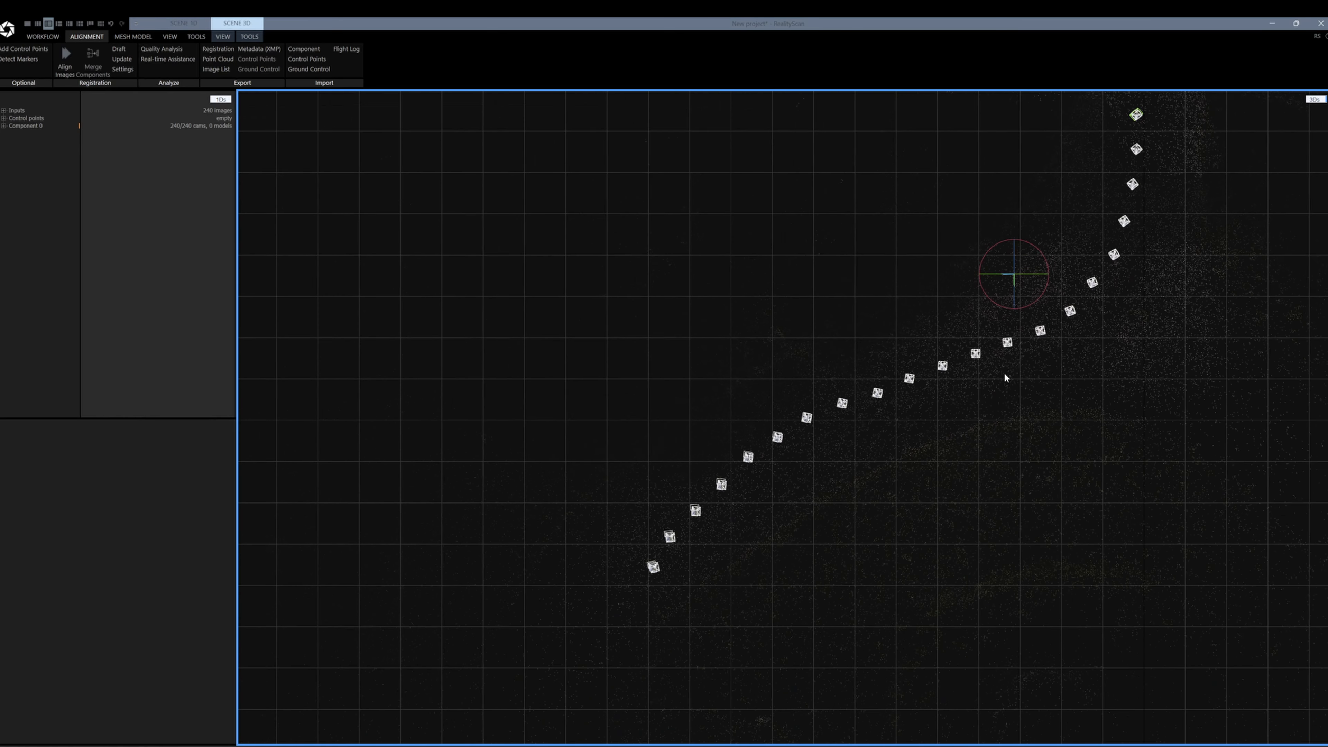
pyautogui.scroll(8, 732, 574)
pyautogui.scroll(5, 609, 533)
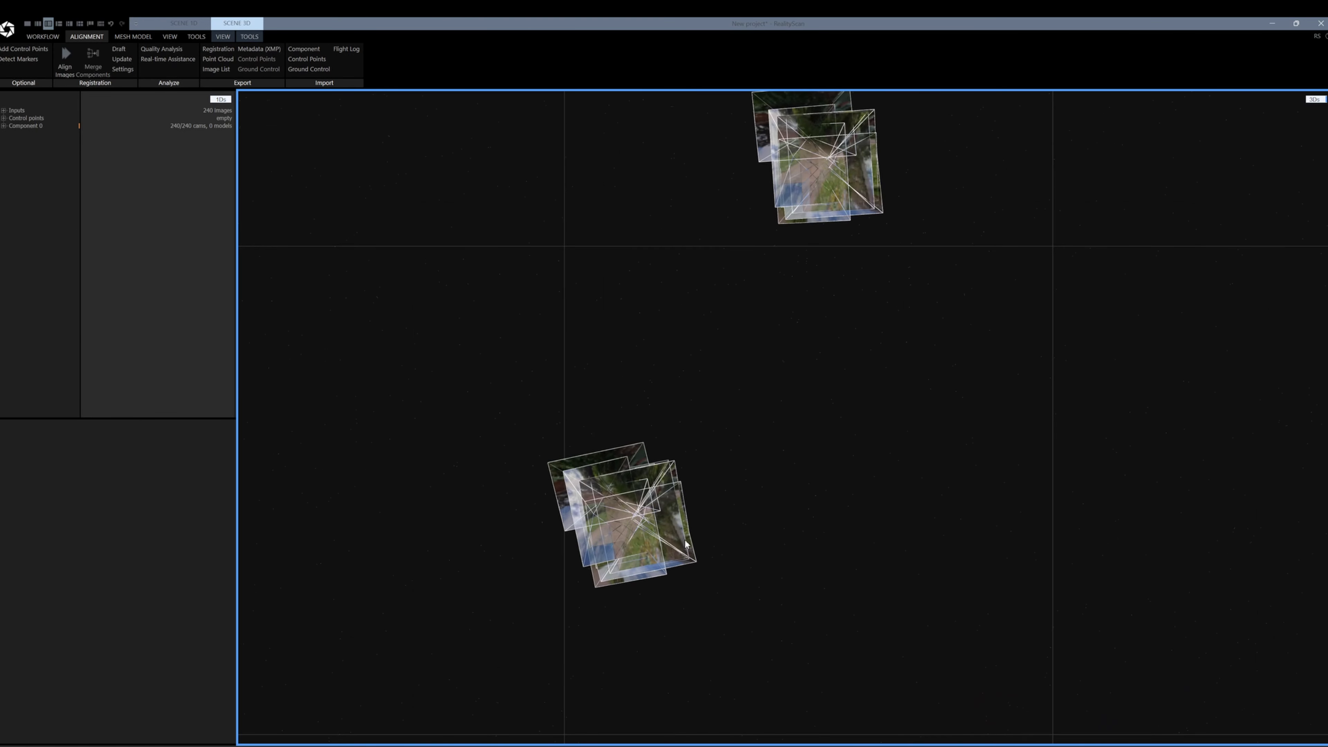
pyautogui.scroll(-10, 805, 424)
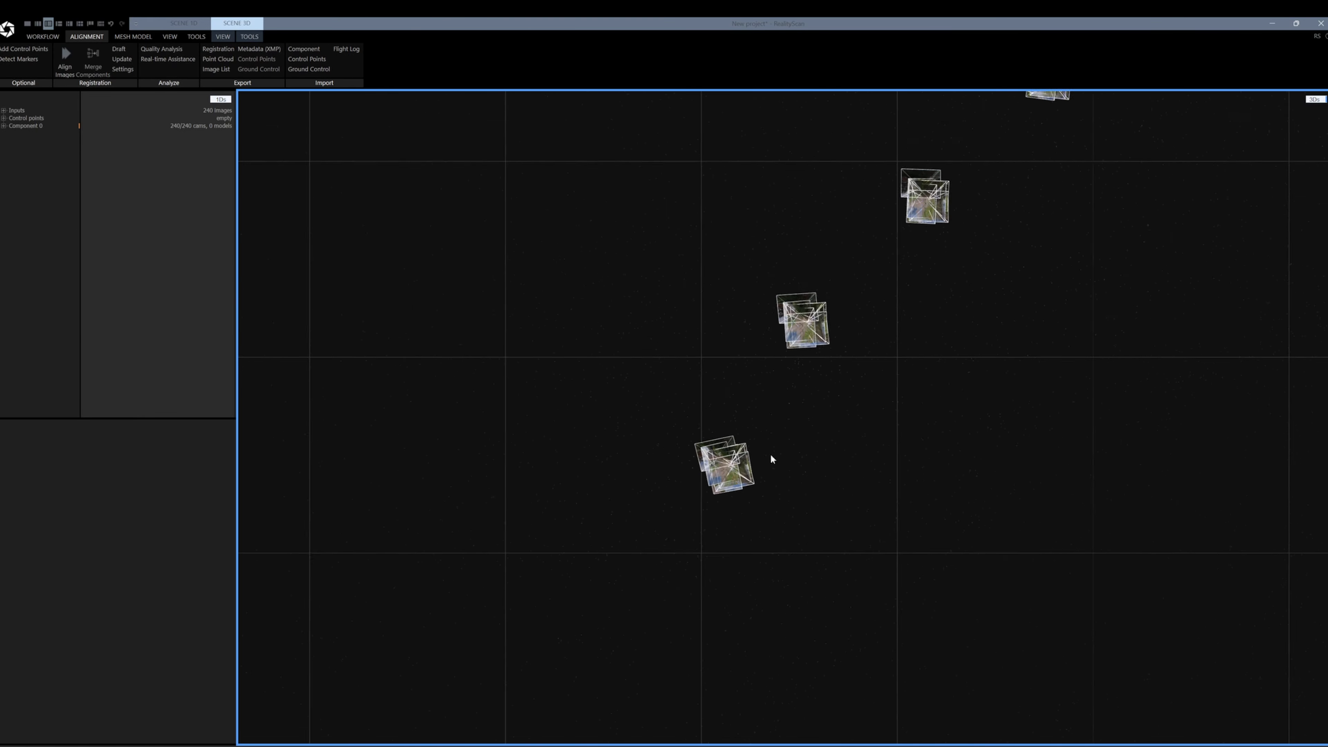
pyautogui.moveTo(1007, 383); pyautogui.dragTo(538, 527)
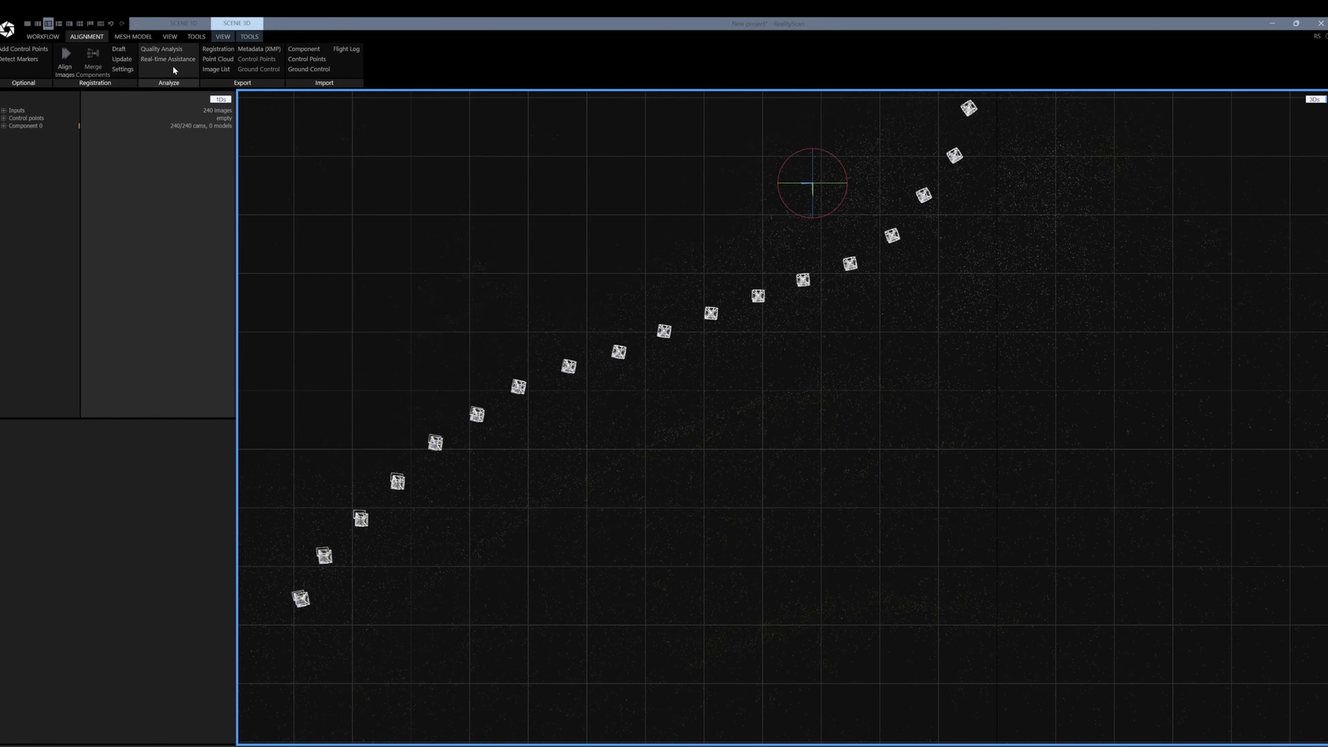
pyautogui.click(133, 37)
pyautogui.click(99, 37)
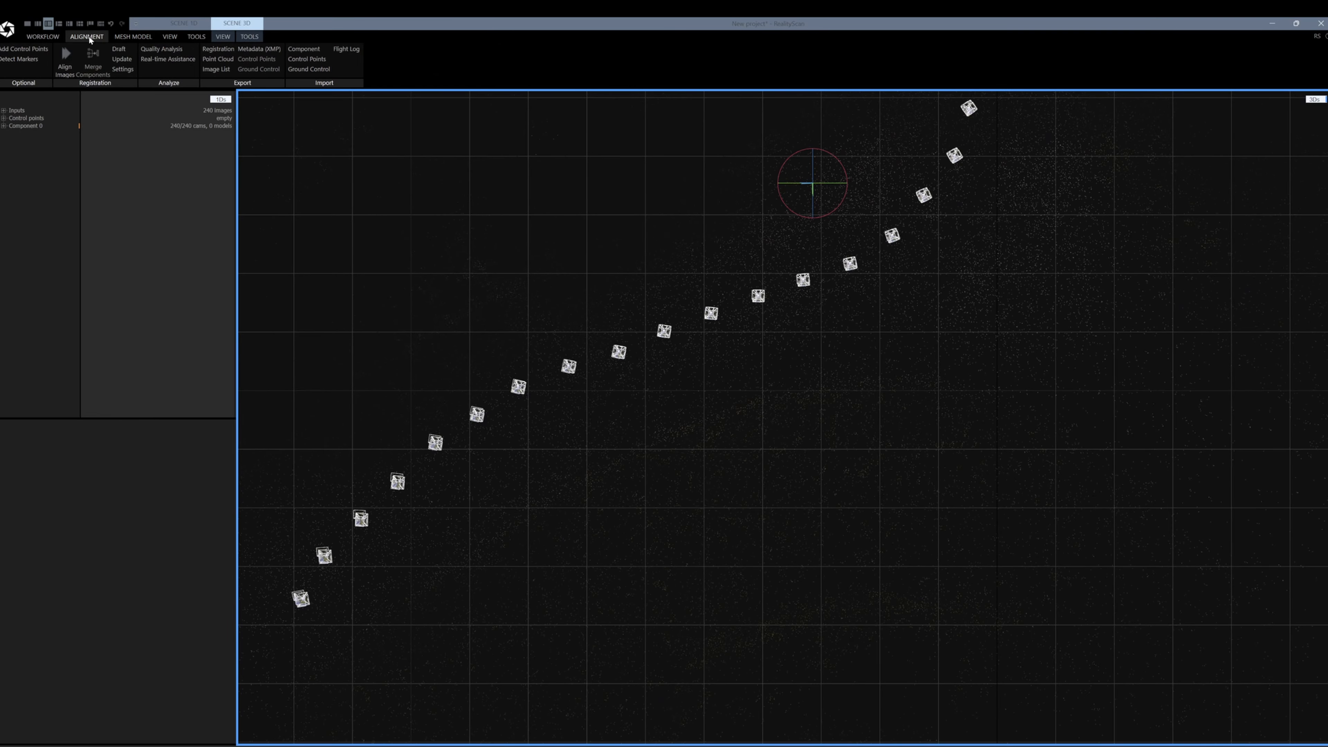
pyautogui.scroll(-5, 854, 415)
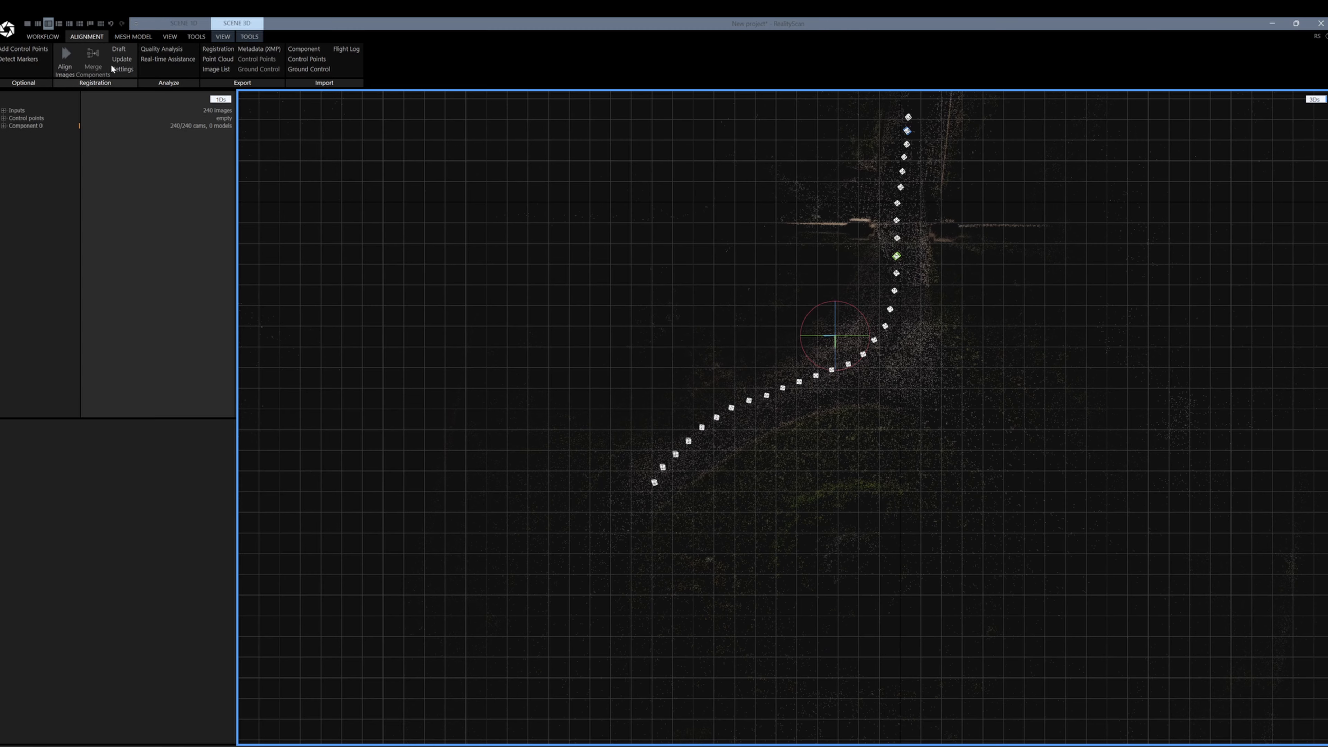
# Export the registration as Internal/External camera parameters, overwriting VerticalMaskEdgeCase.csv in the VerticalMaskEdgeCase_DEMO_RS_and_PS folder with the offered export settings.
pyautogui.click(217, 49)
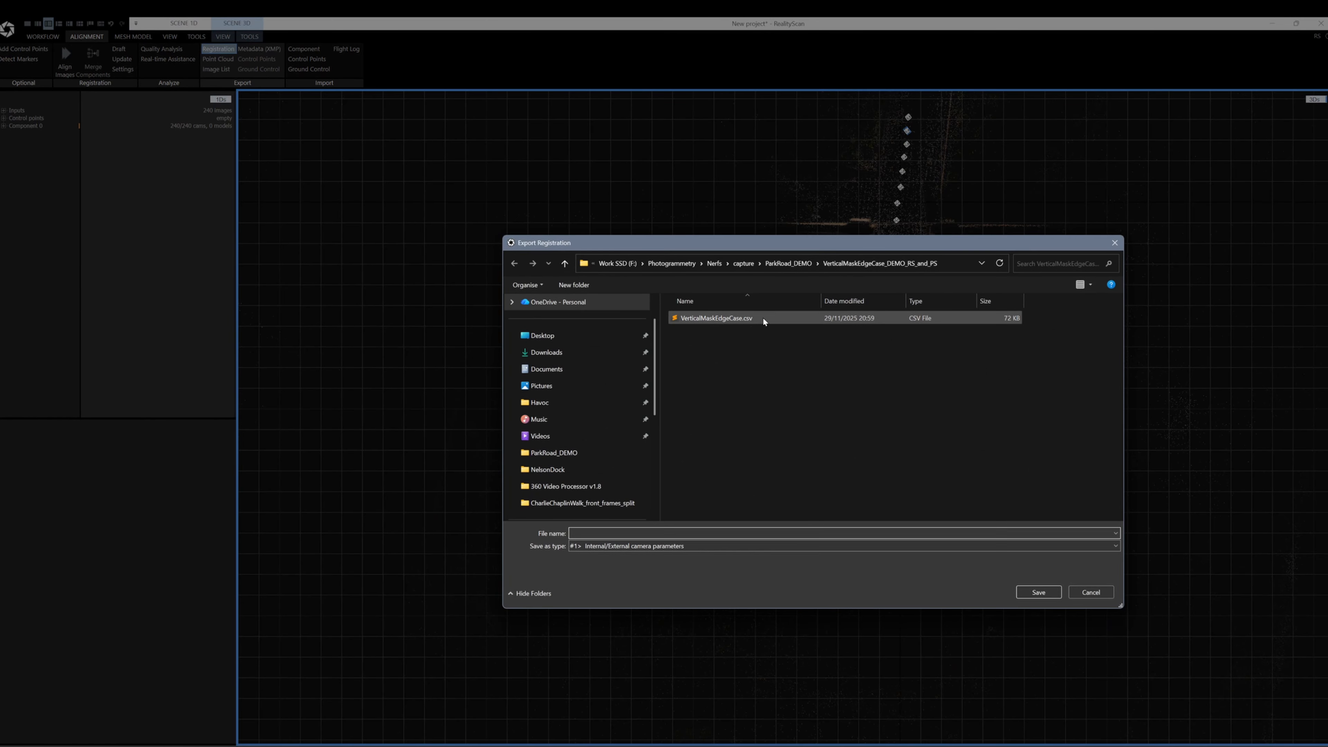
pyautogui.click(620, 546)
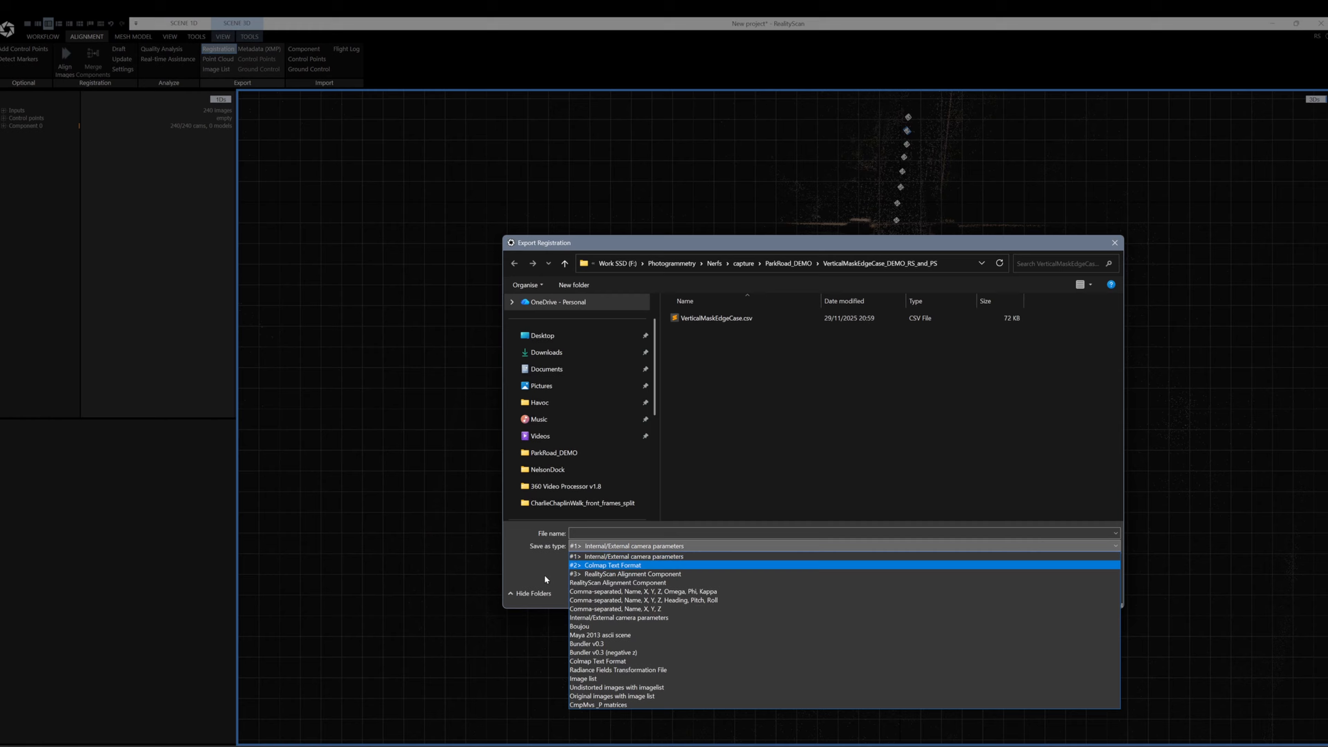
pyautogui.click(525, 549)
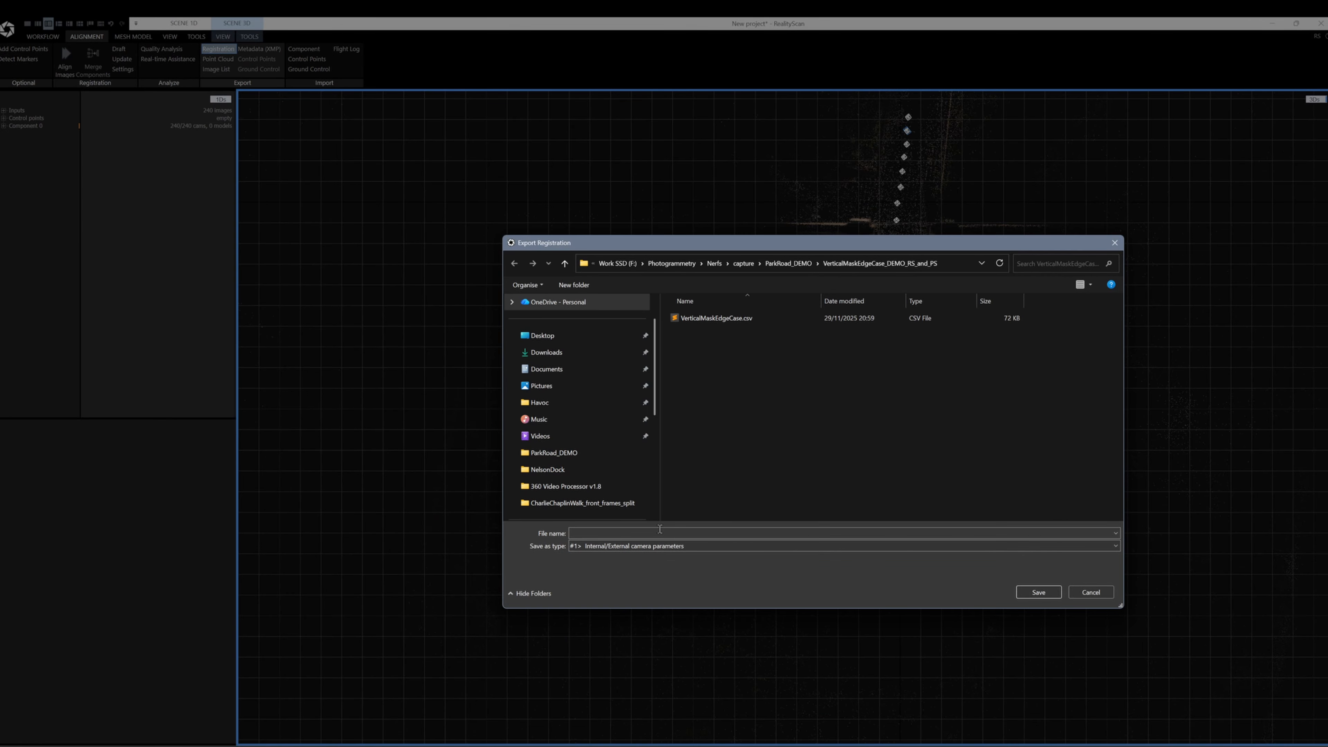
pyautogui.click(741, 320)
pyautogui.click(1038, 592)
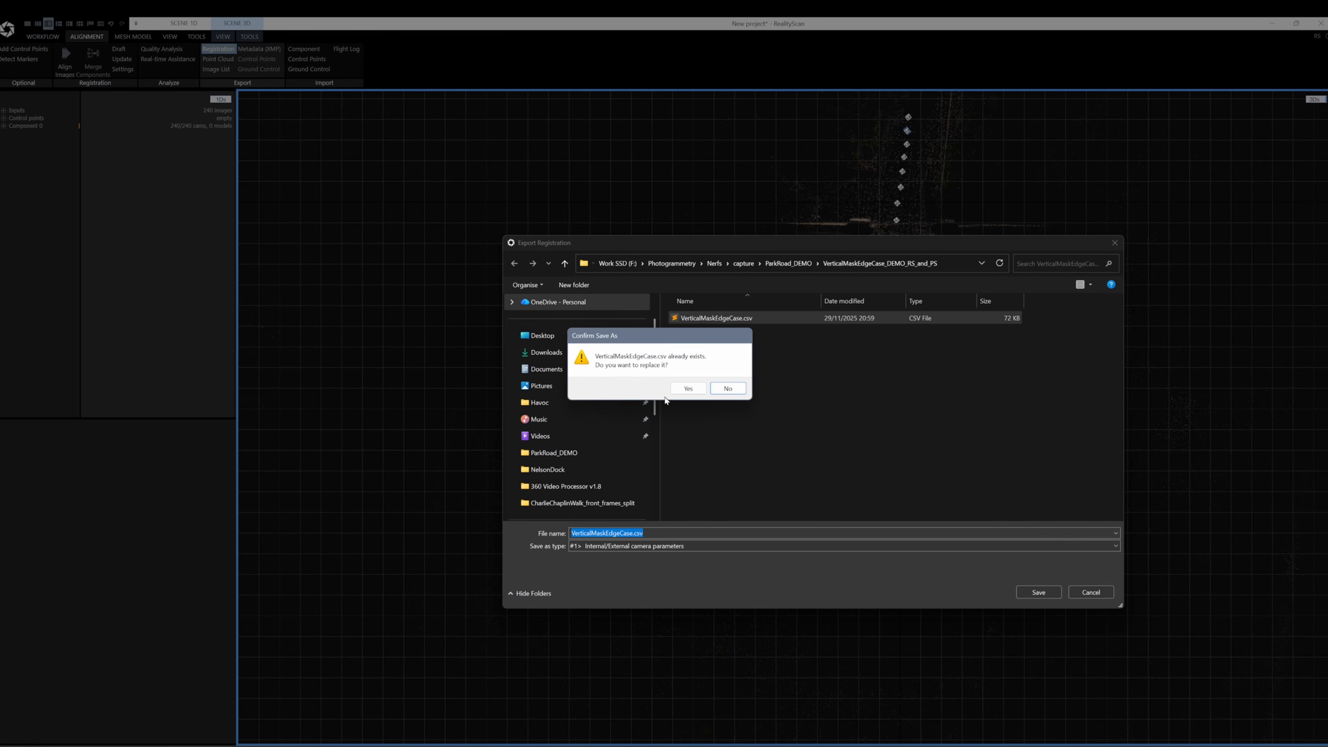
pyautogui.click(688, 391)
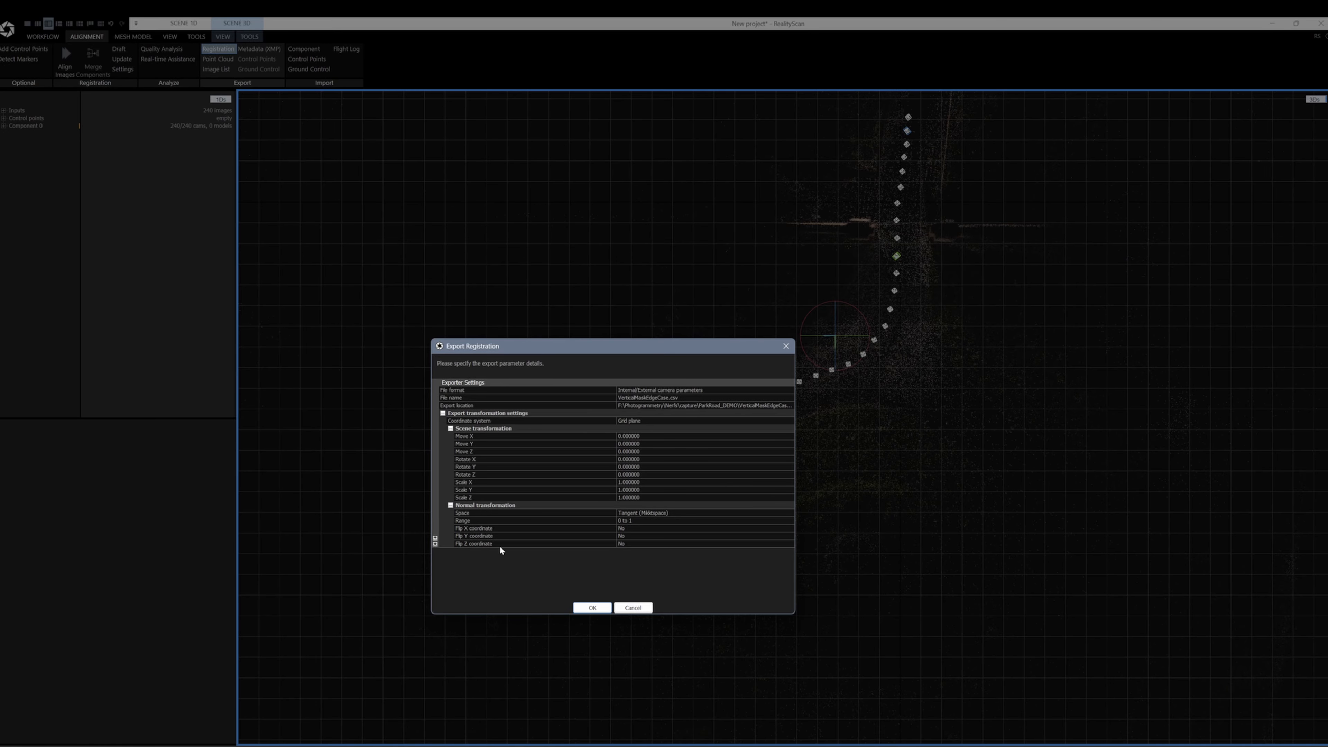
pyautogui.click(594, 608)
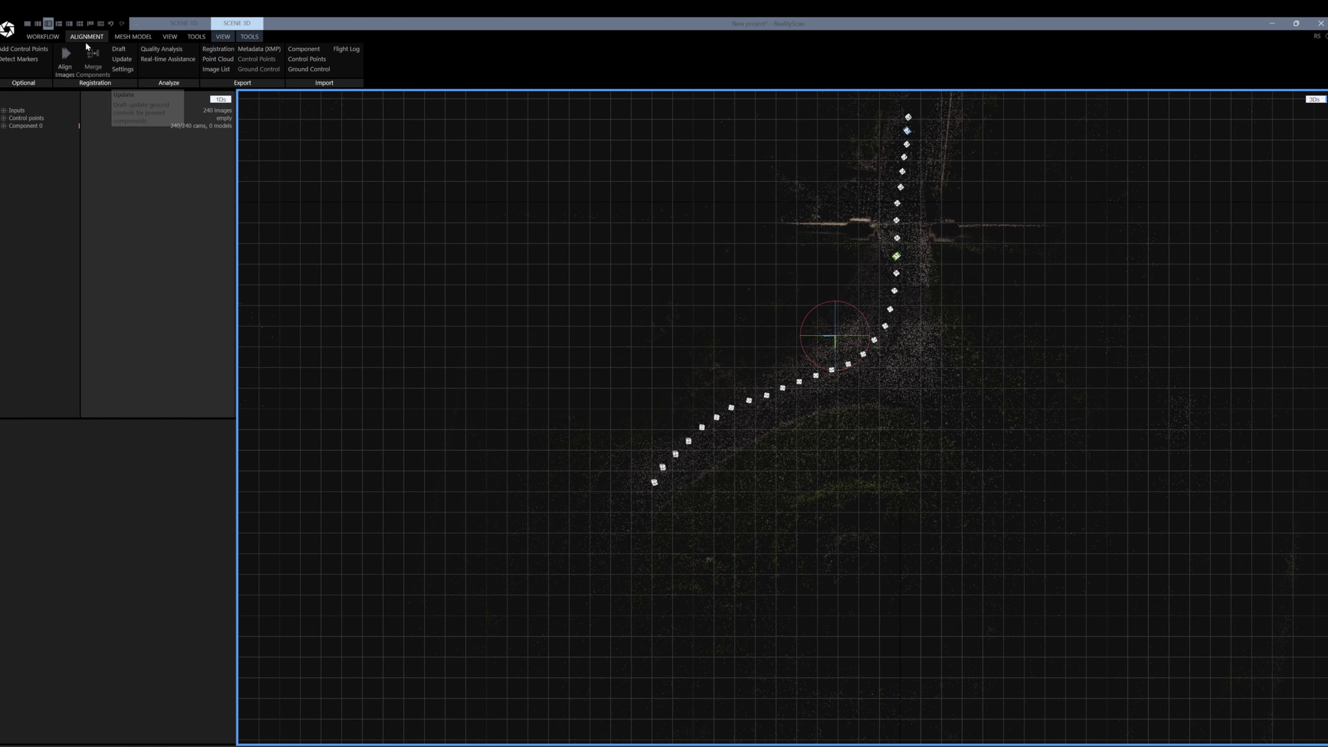
# Export the sparse point cloud in PLY format, overwriting VerticalMaskEdgeCase.ply with the offered export settings.
pyautogui.click(218, 59)
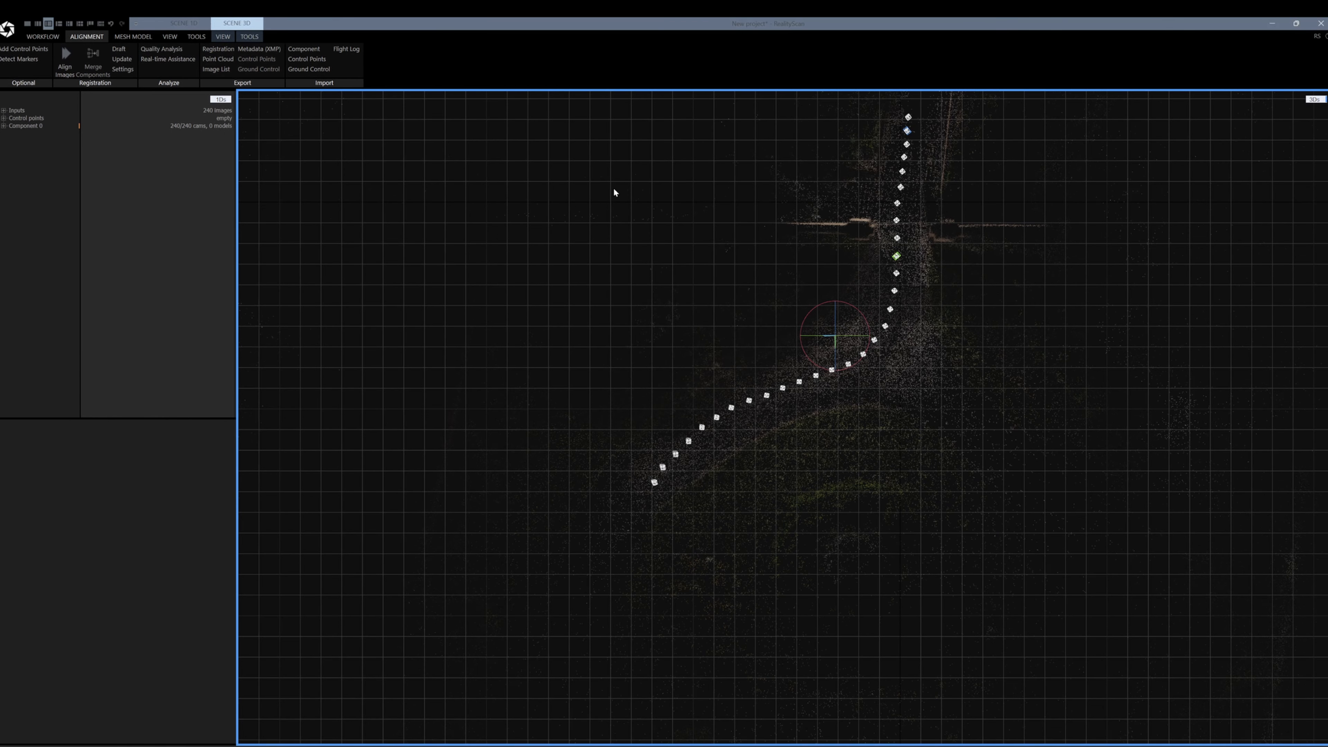
pyautogui.click(755, 318)
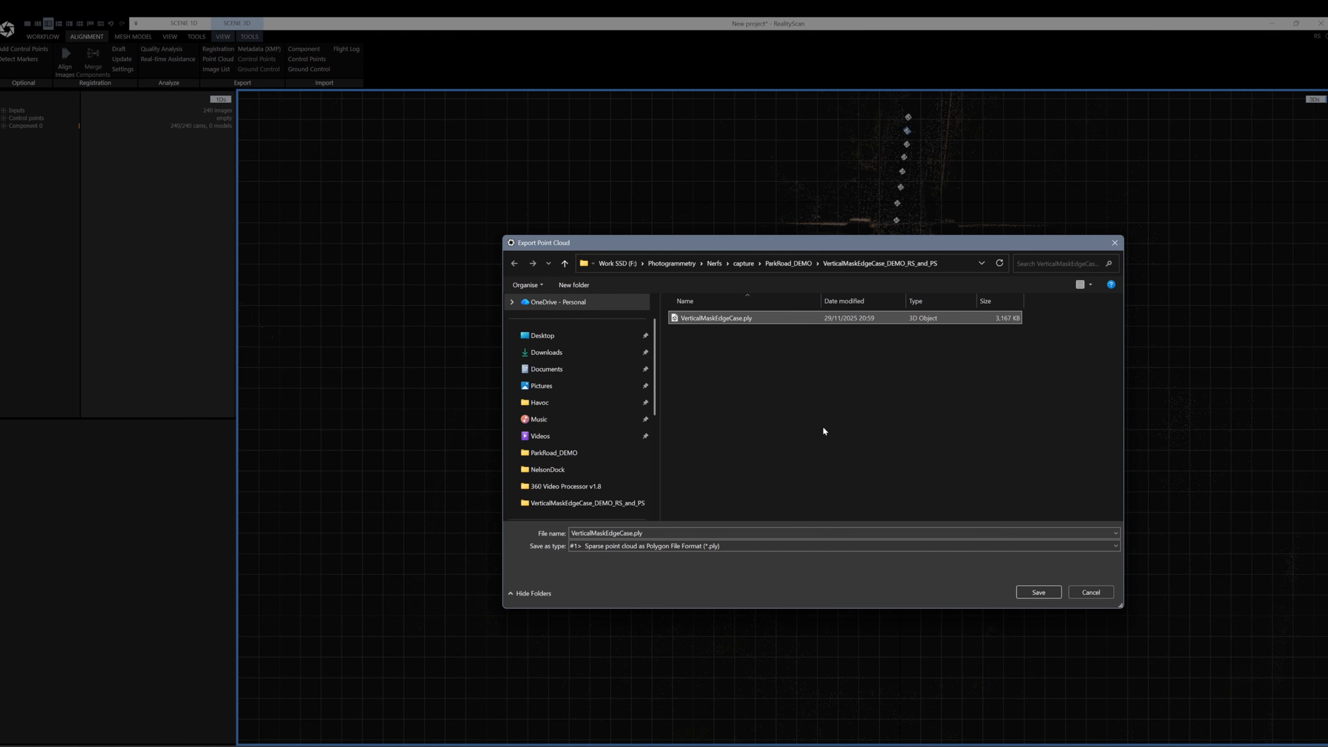
pyautogui.click(1019, 597)
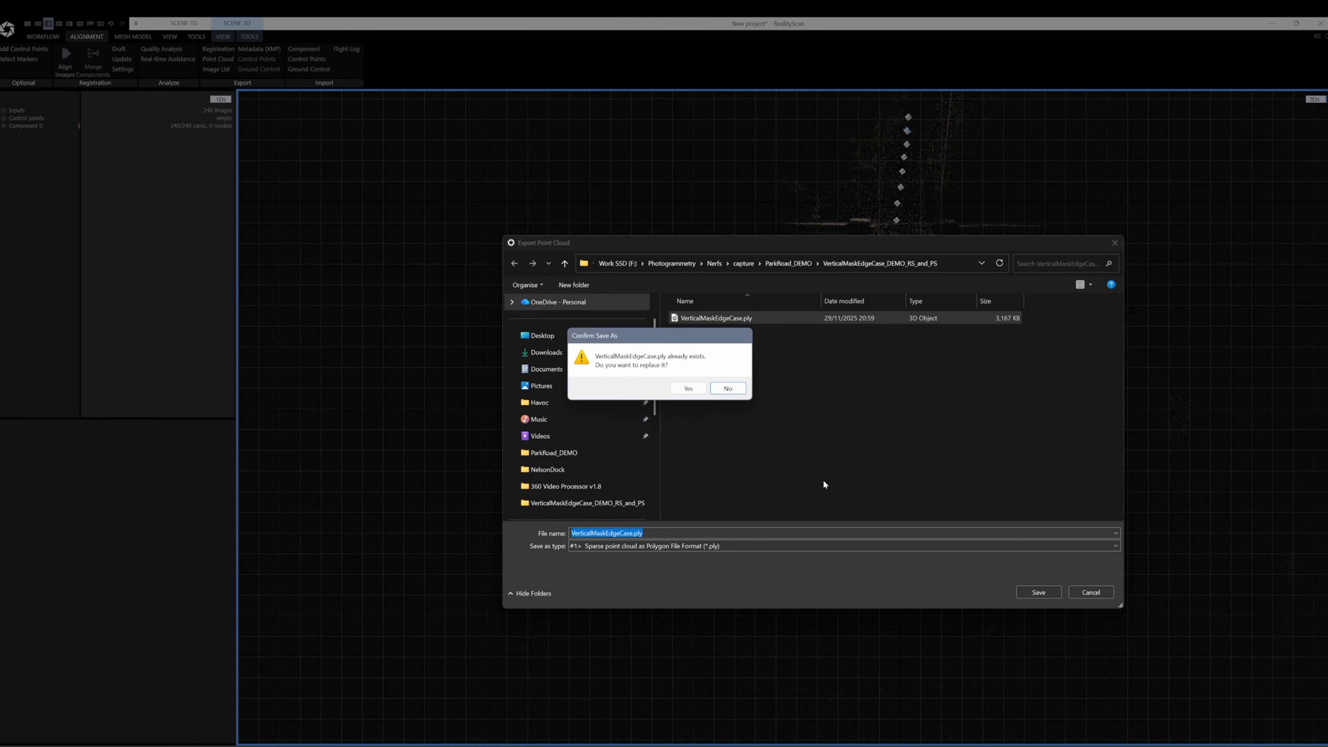
pyautogui.click(688, 391)
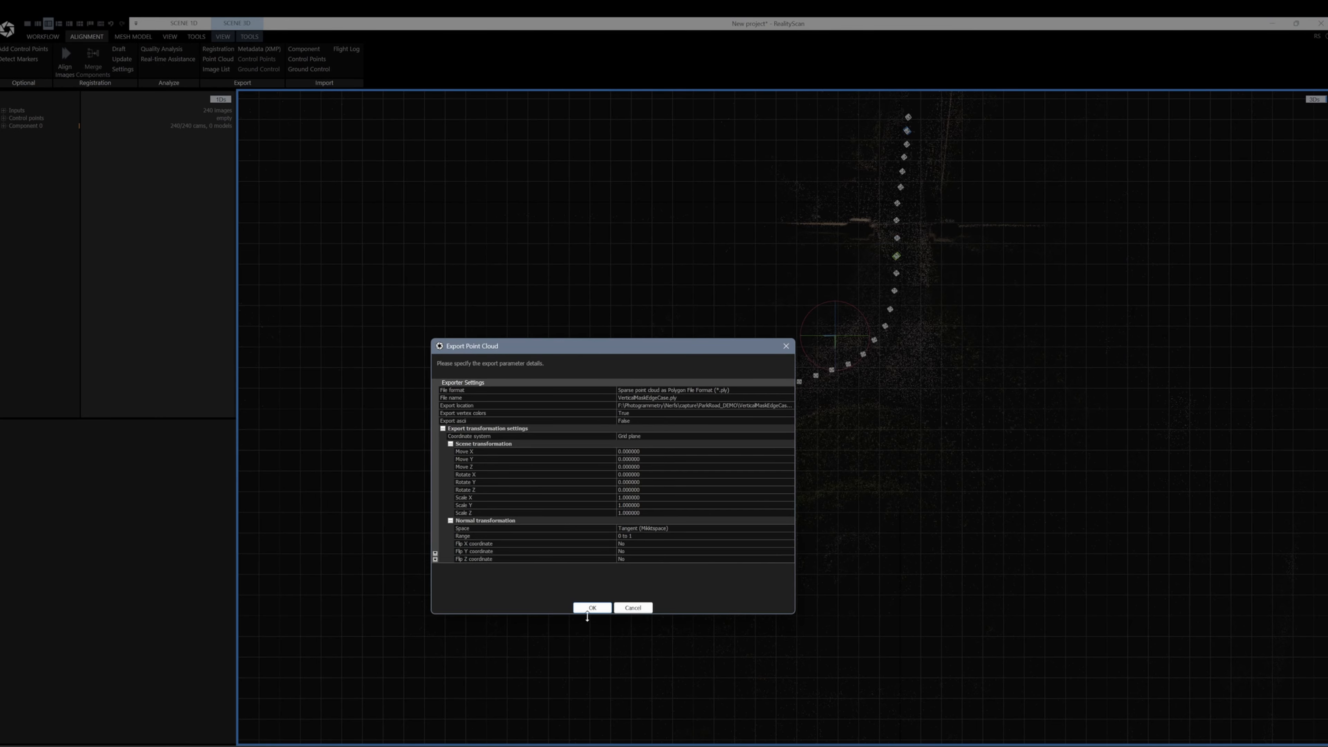
pyautogui.click(589, 608)
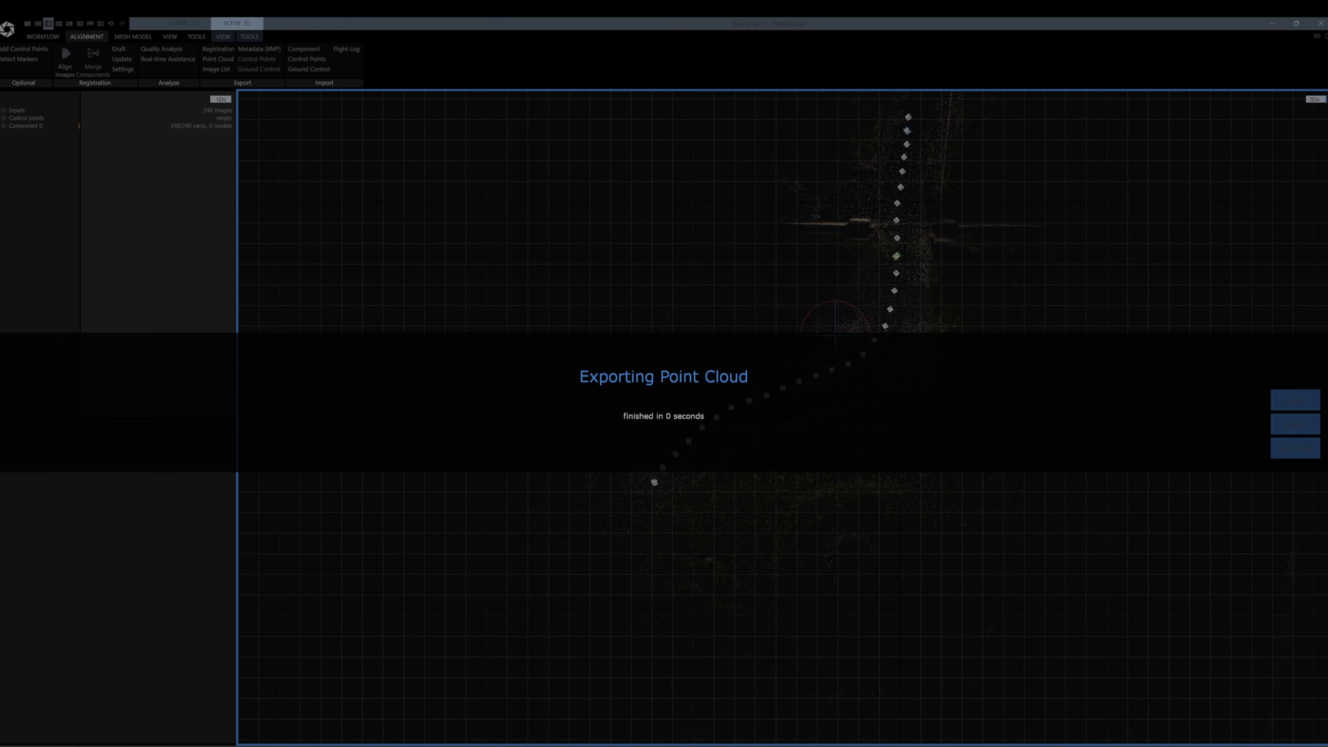
# Launch Jawset Postshot and import VerticalMaskEdgeCase.csv and VerticalMaskEdgeCase.ply from the VerticalMaskEdgeCase_DEMO_RS_and_PS folder.
pyautogui.press('super')
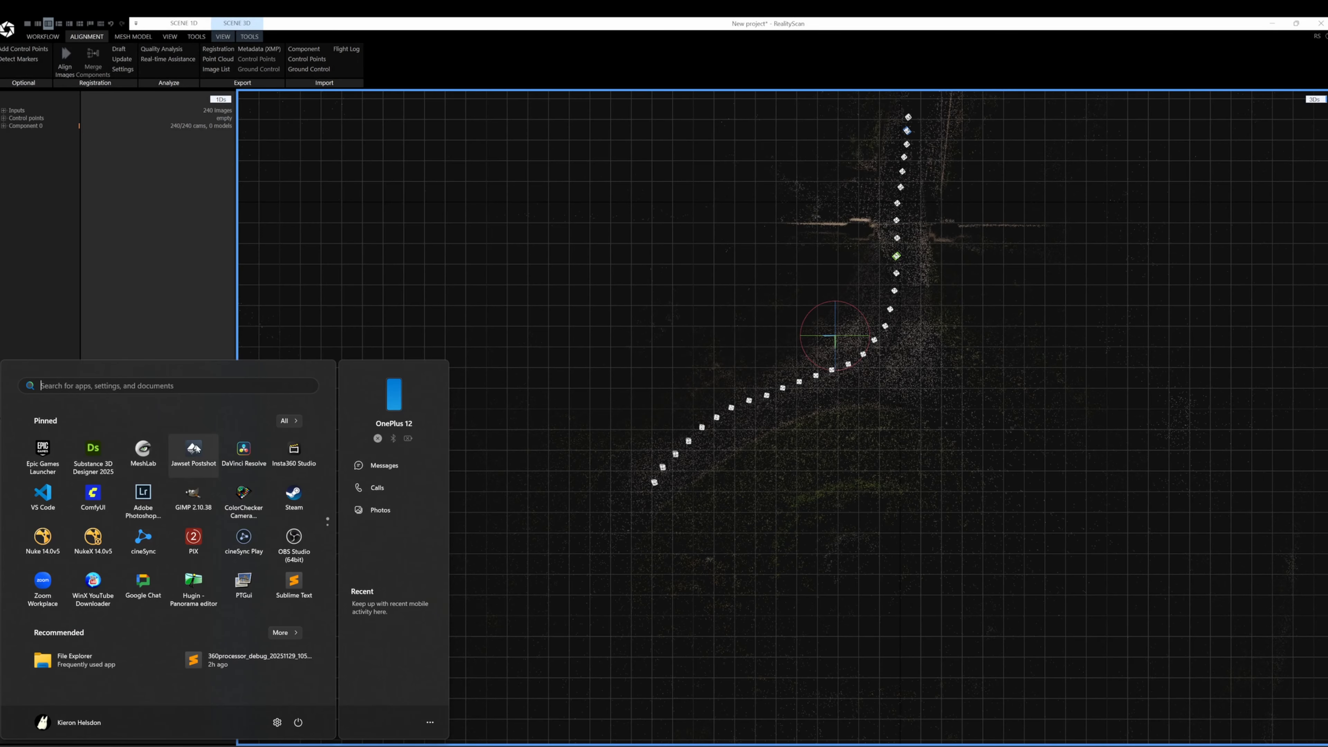
pyautogui.click(197, 454)
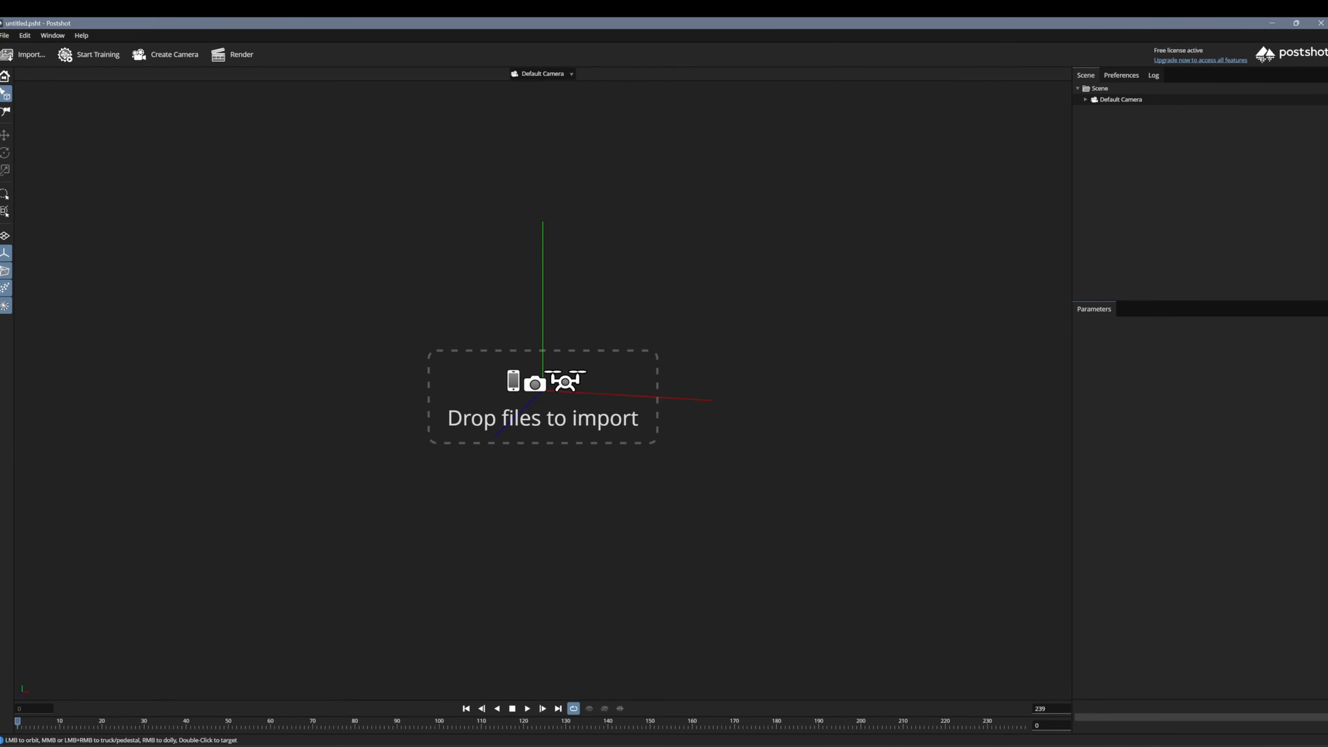
pyautogui.click(650, 745)
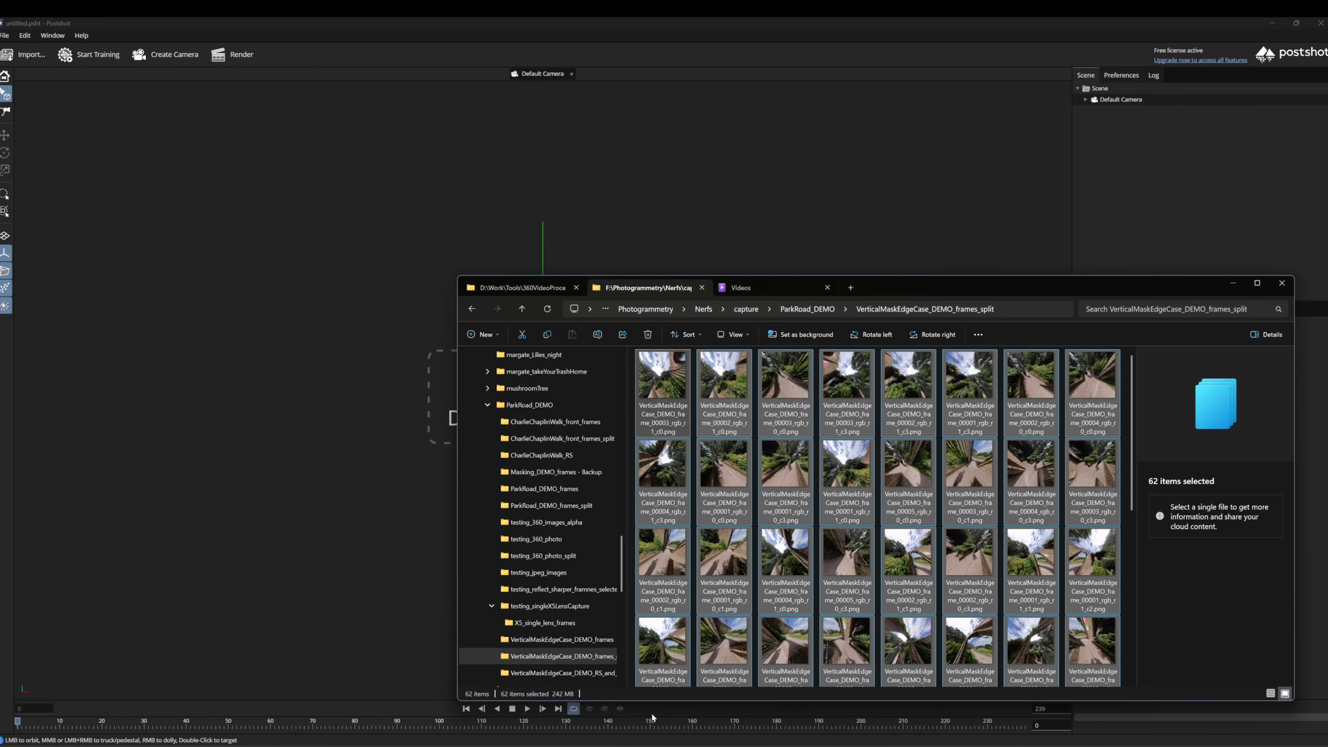
pyautogui.click(568, 673)
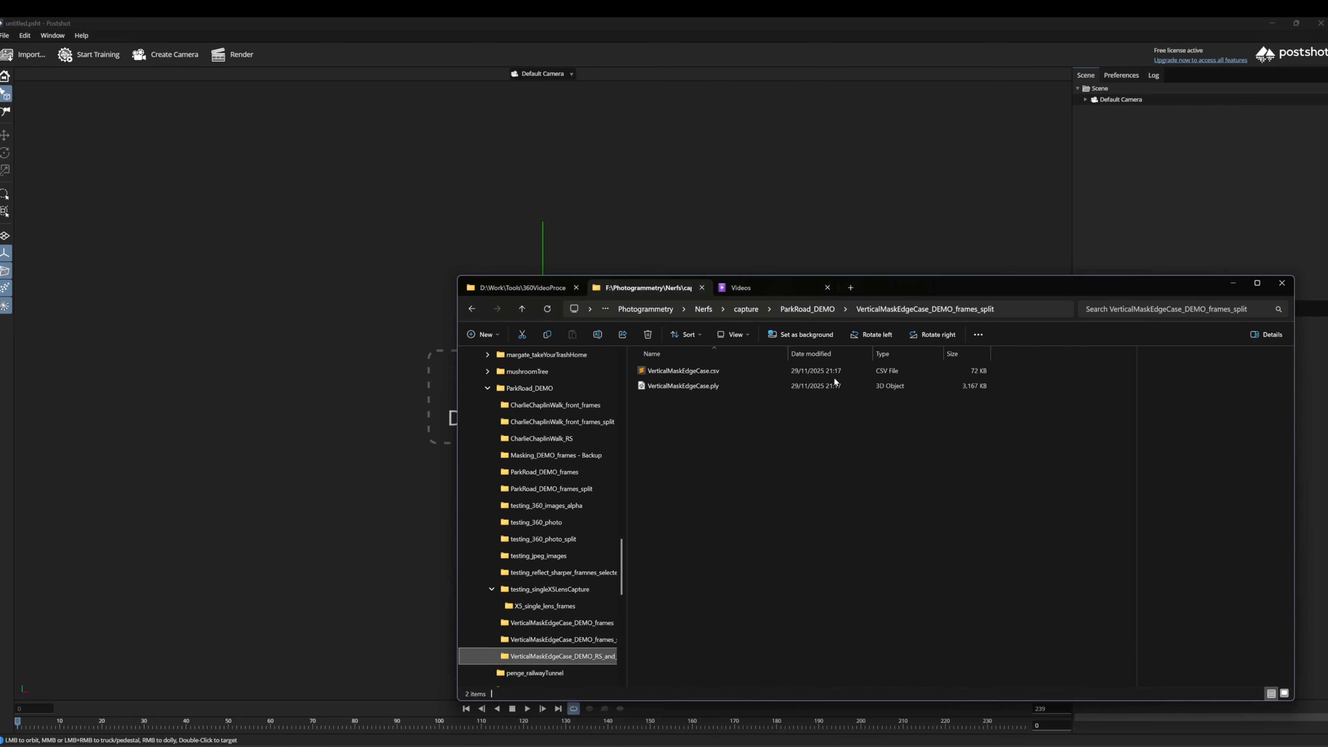
pyautogui.moveTo(786, 438); pyautogui.dragTo(706, 374)
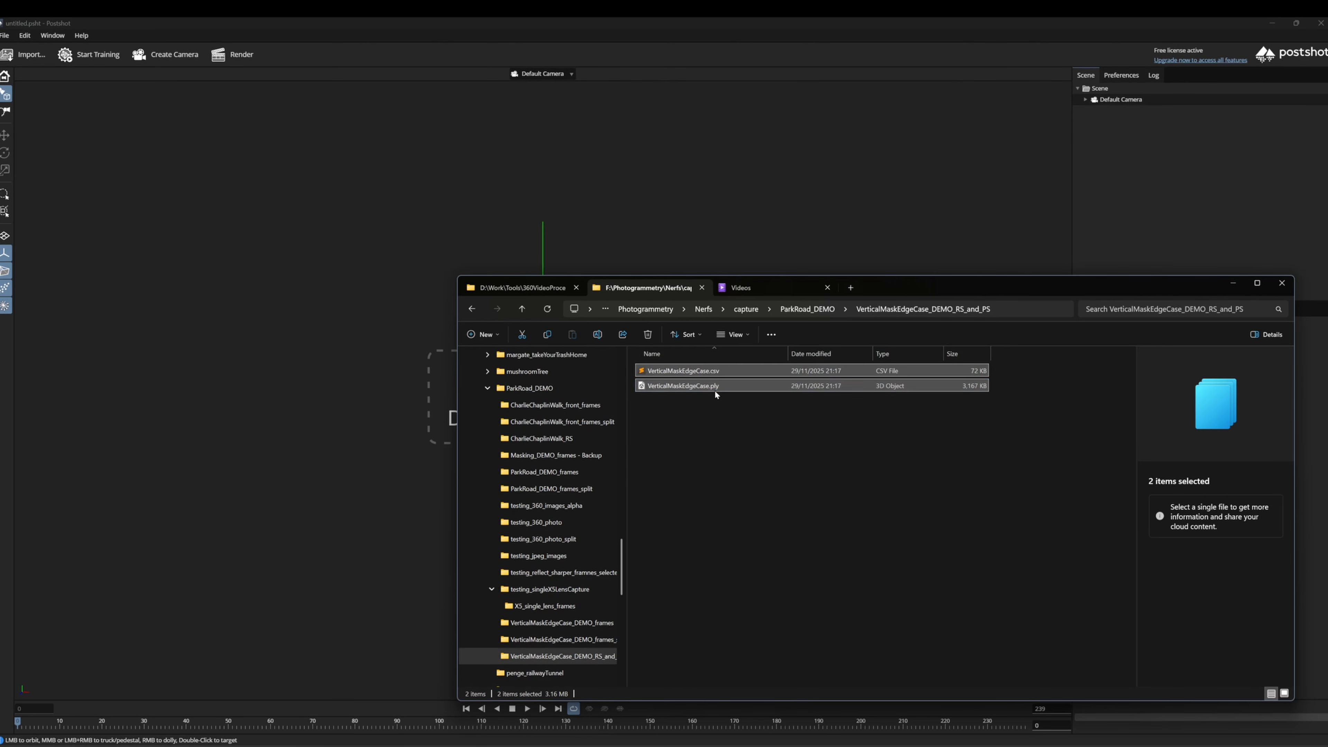
pyautogui.moveTo(149, 220); pyautogui.dragTo(150, 220)
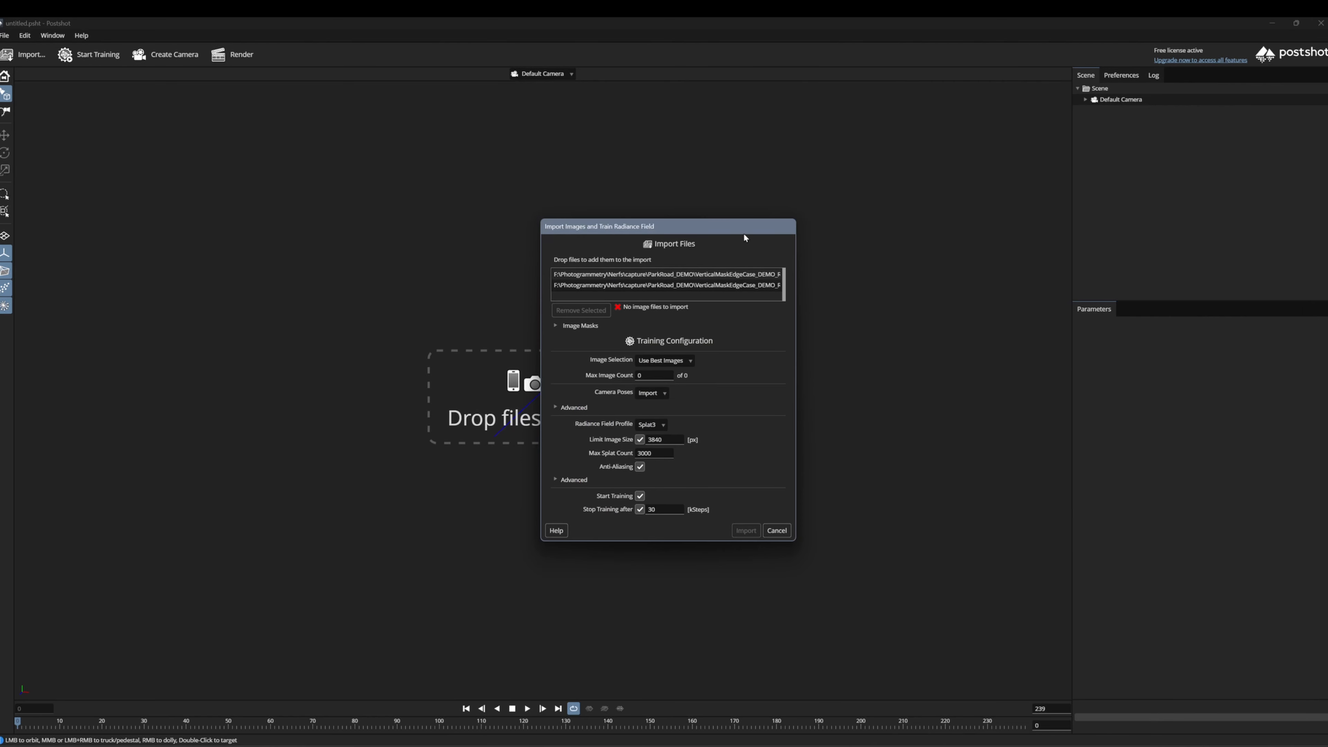
# Reveal the image mask options of the Postshot import and open the VerticalMaskEdgeCase_DEMO_frames_split folder beside it.
pyautogui.moveTo(714, 214); pyautogui.dragTo(224, 82)
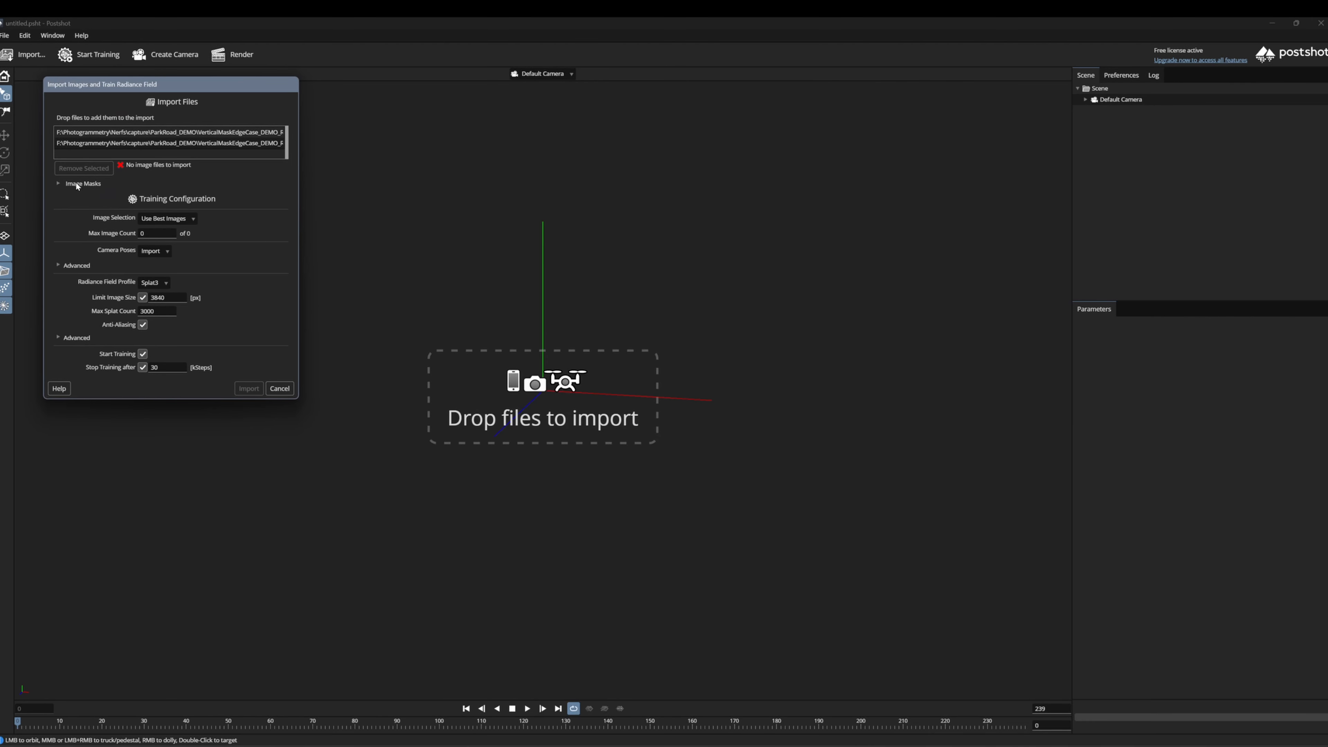
pyautogui.click(58, 184)
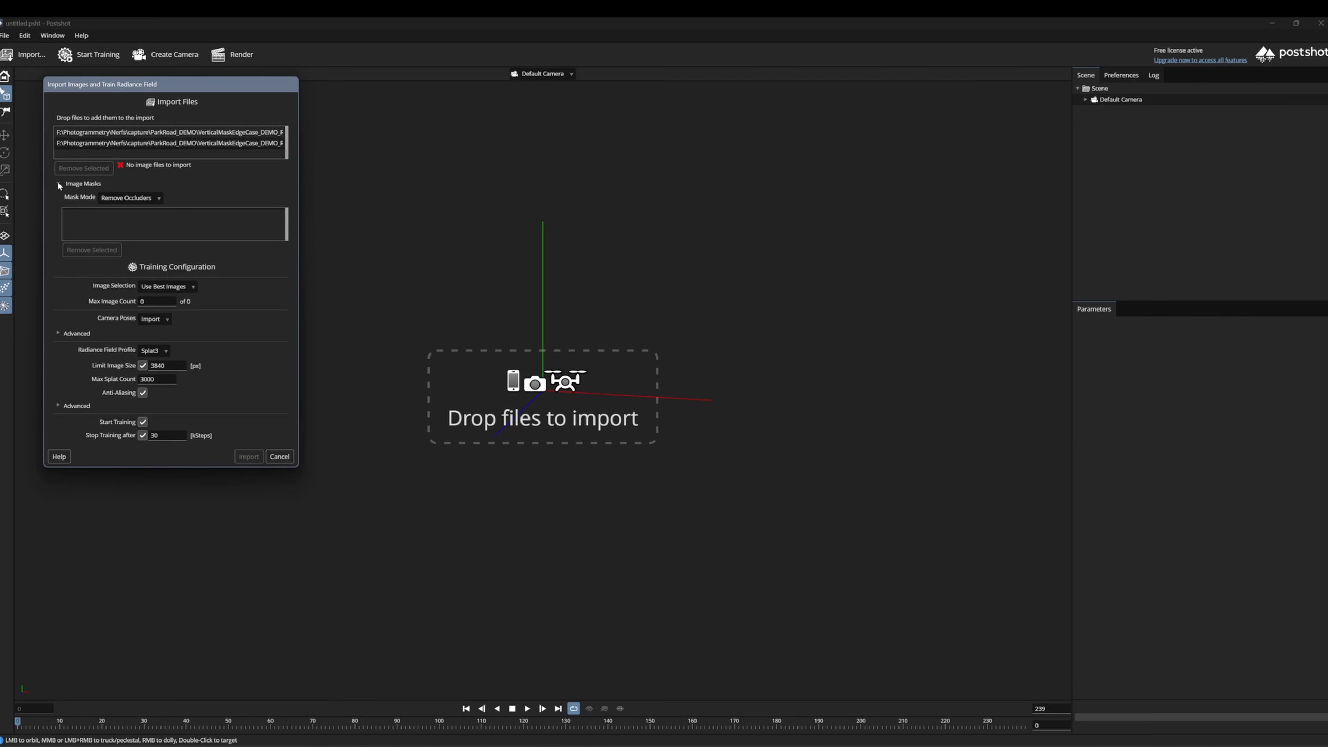
pyautogui.hotkey('alt', 'Tab')
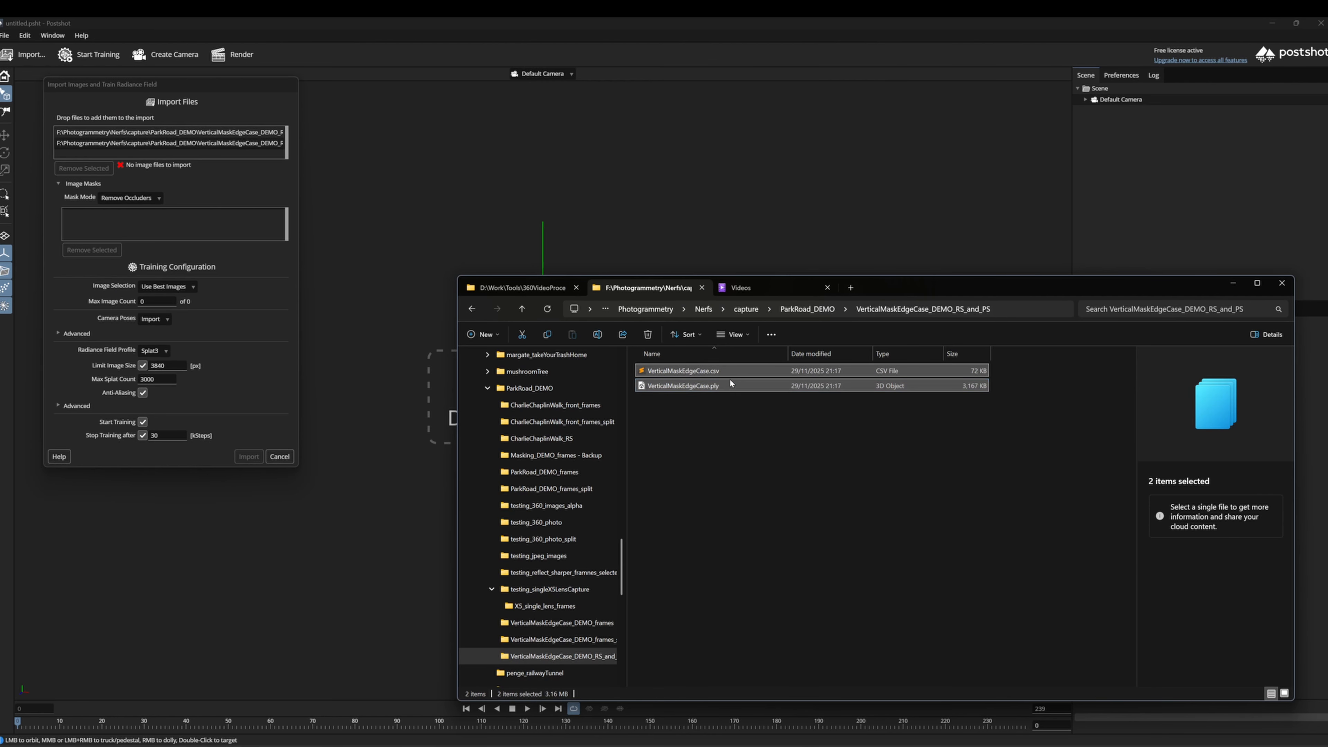
pyautogui.click(729, 370)
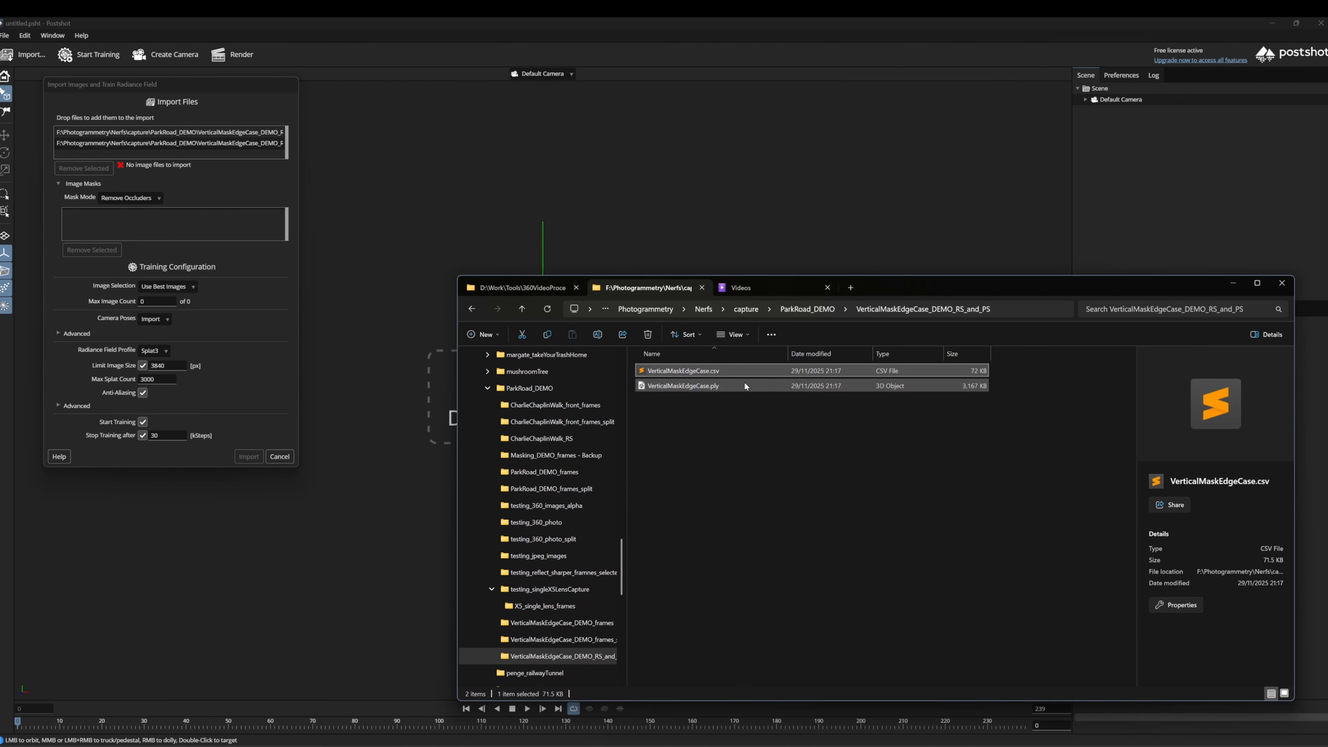
pyautogui.click(593, 639)
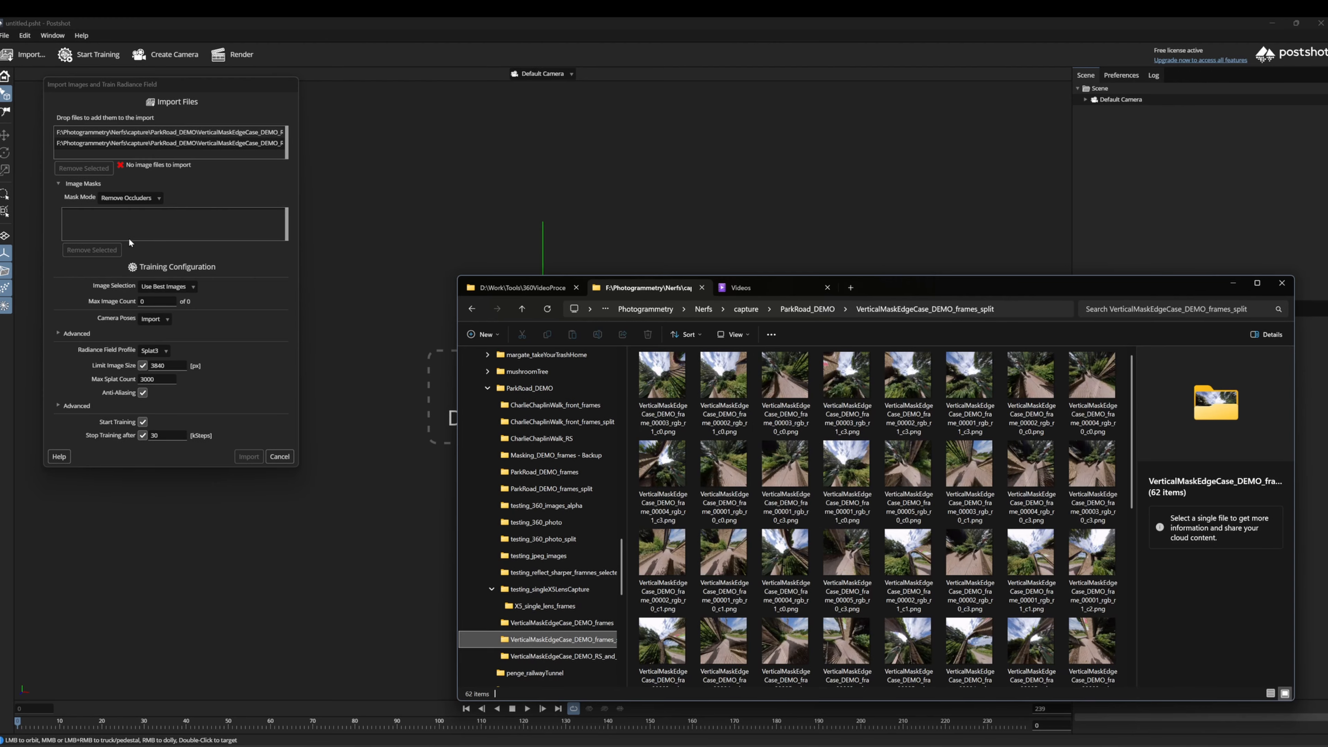
# With the folder sorted by size, select all RGB tiles without the masks and add them to the import's file list.
pyautogui.click(693, 333)
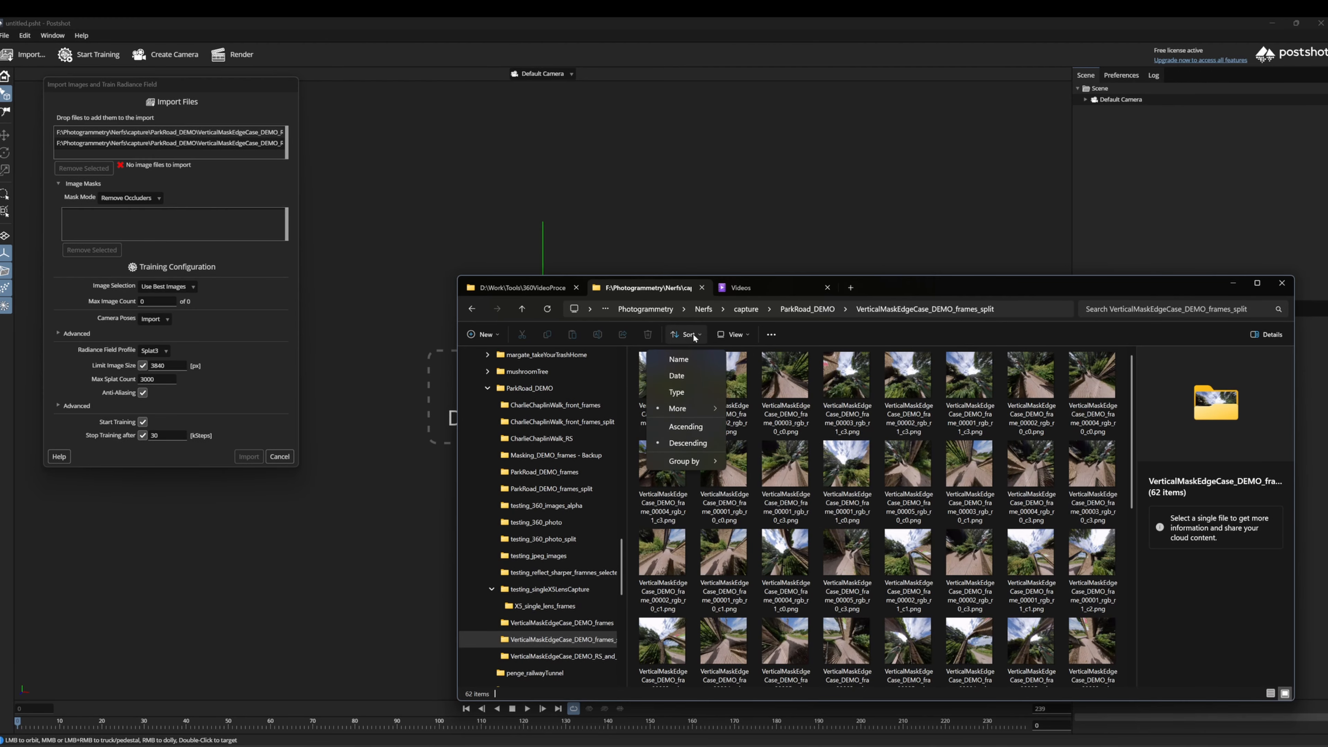
pyautogui.moveTo(693, 410)
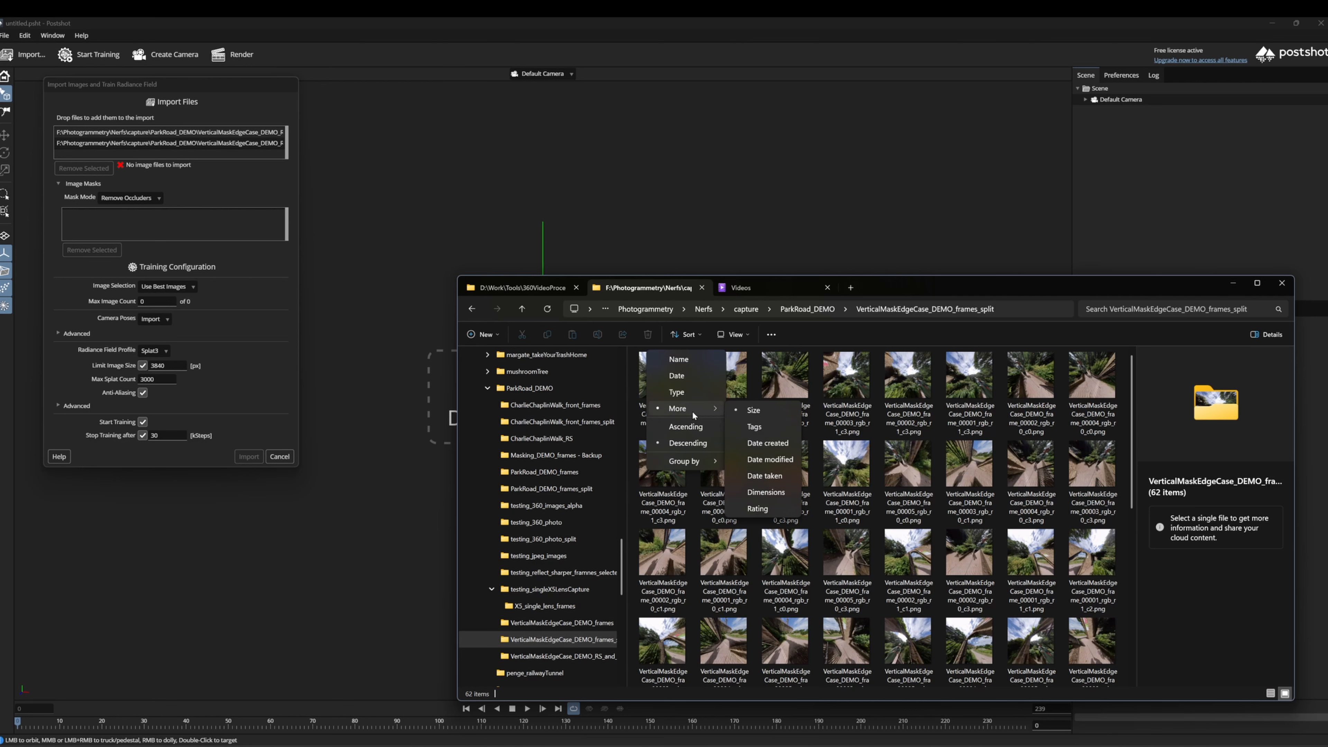
pyautogui.click(767, 414)
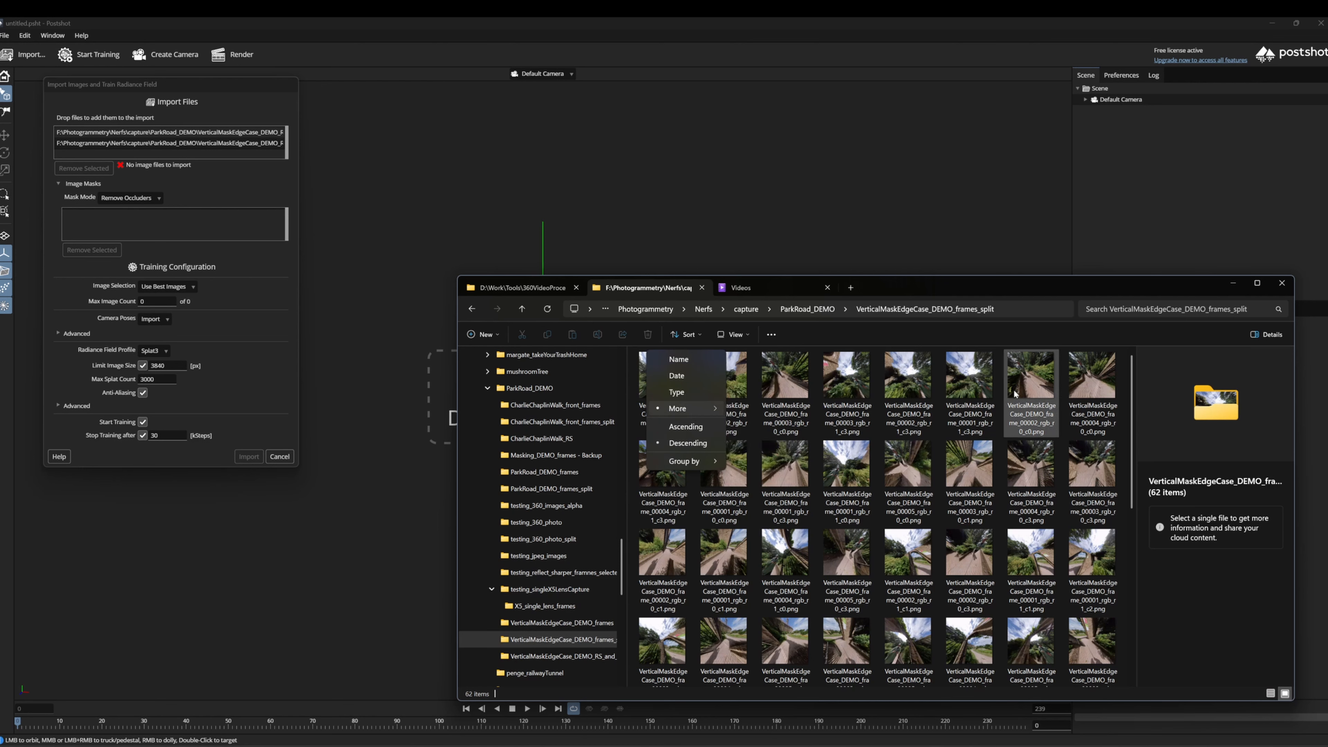
pyautogui.click(683, 357)
pyautogui.click(679, 369)
pyautogui.scroll(-4, 1025, 573)
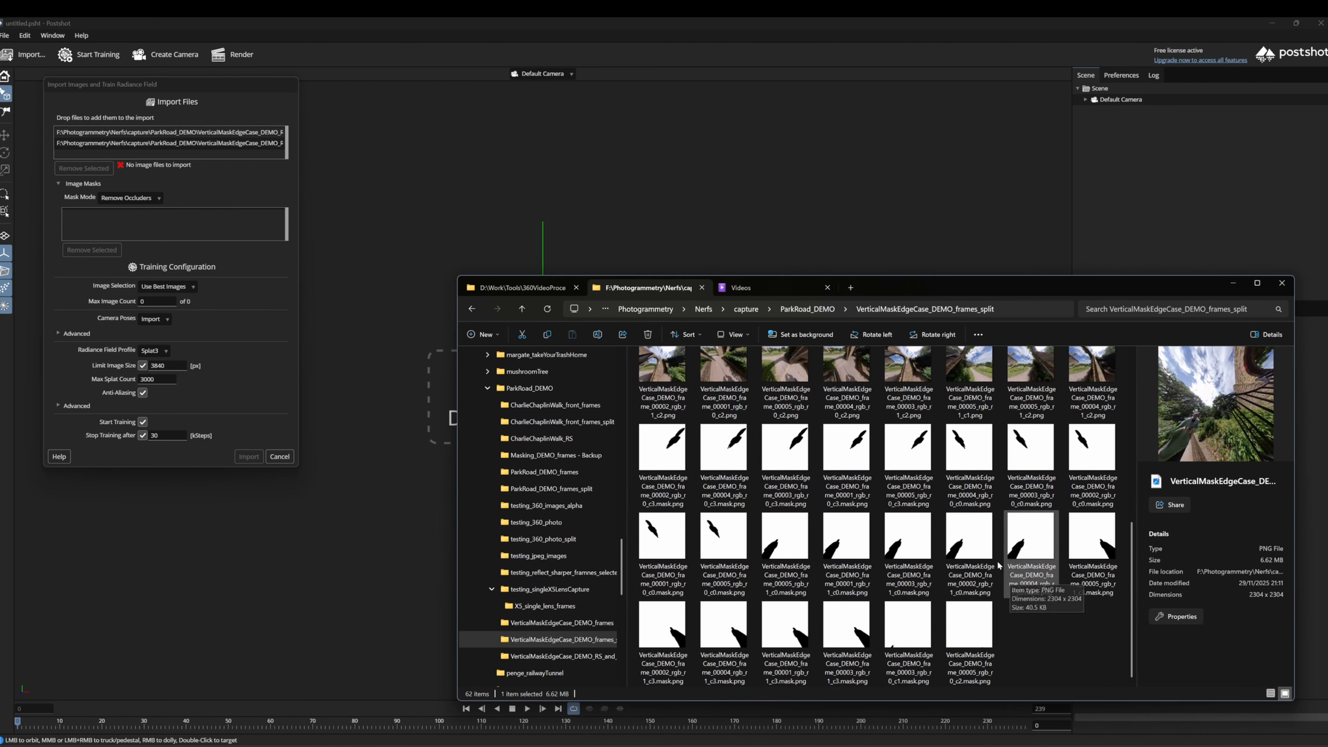
pyautogui.scroll(3, 1002, 465)
pyautogui.scroll(-3, 1066, 575)
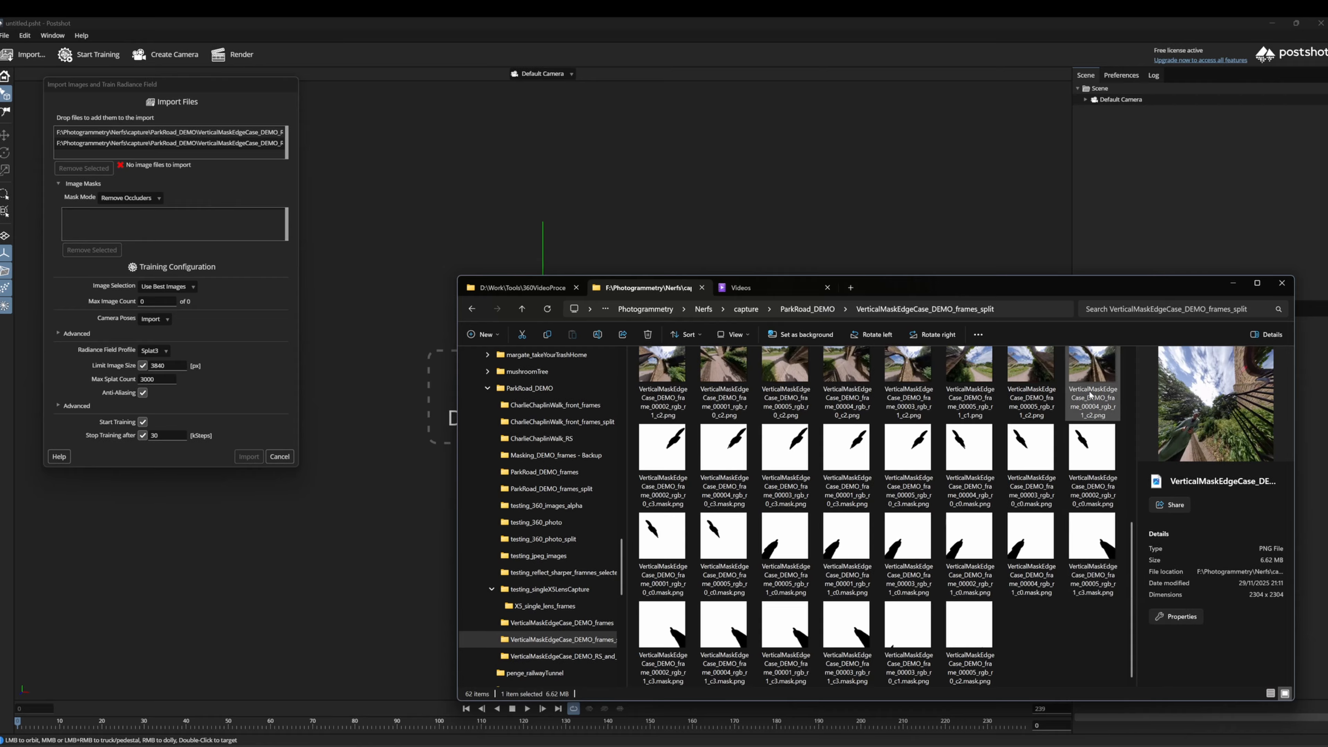
pyautogui.keyDown('shift'); pyautogui.click(1087, 416); pyautogui.keyUp('shift')
pyautogui.moveTo(1088, 417); pyautogui.dragTo(190, 157)
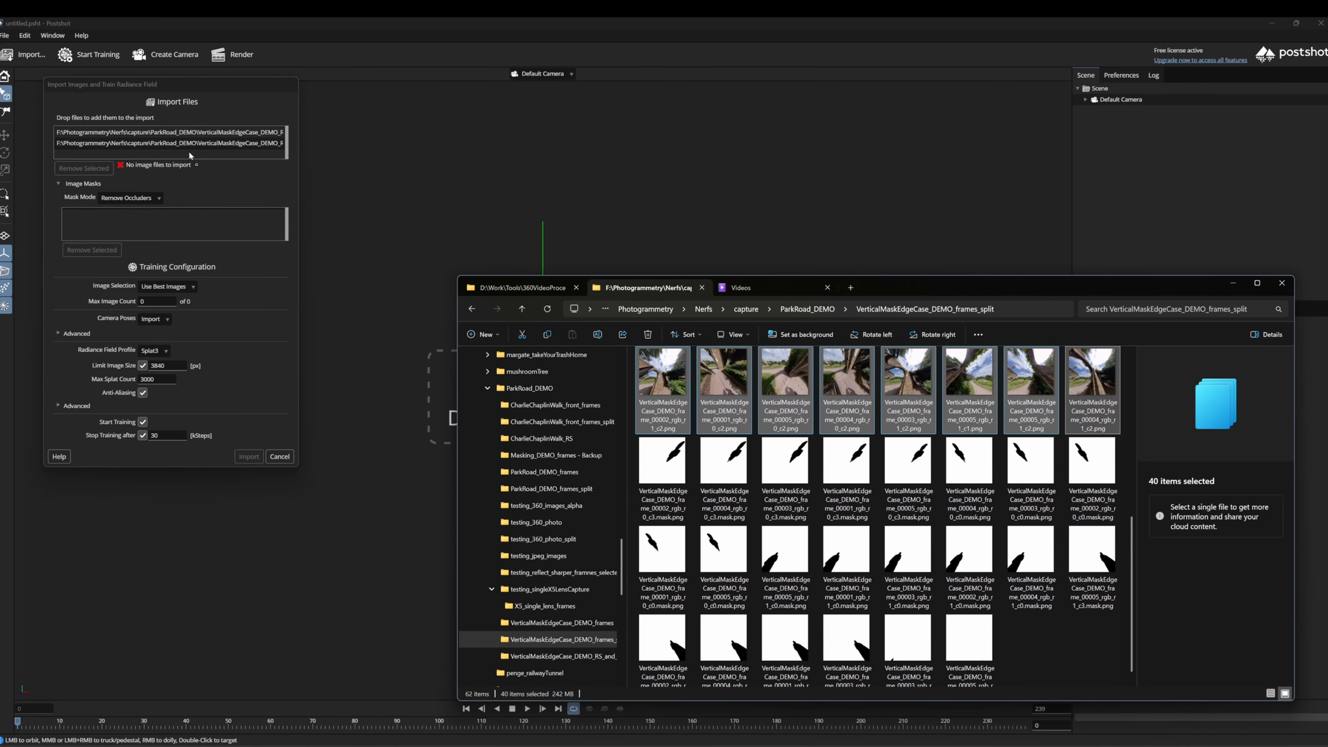
# Add all mask PNG tiles from the split folder to the image masks list and start the import.
pyautogui.click(663, 460)
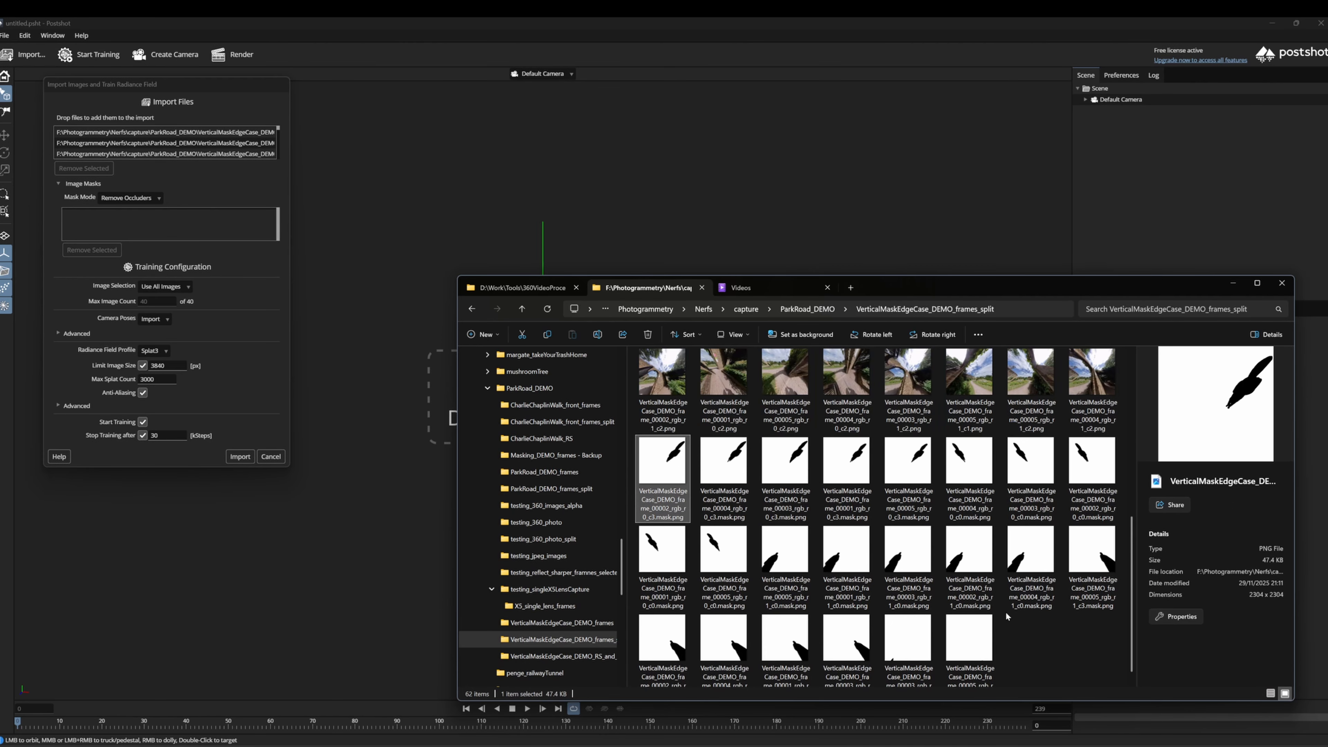
pyautogui.keyDown('shift'); pyautogui.click(983, 638); pyautogui.keyUp('shift')
pyautogui.moveTo(975, 638); pyautogui.dragTo(189, 228)
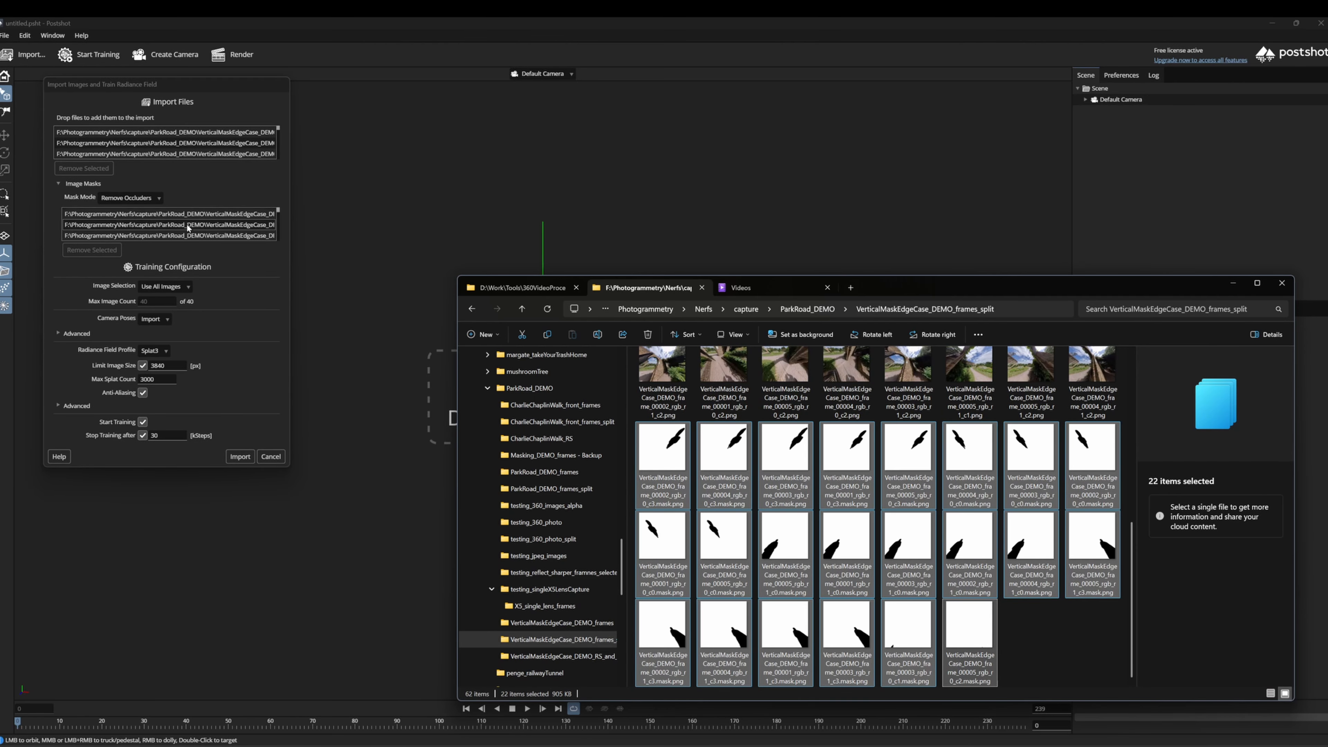
pyautogui.click(240, 457)
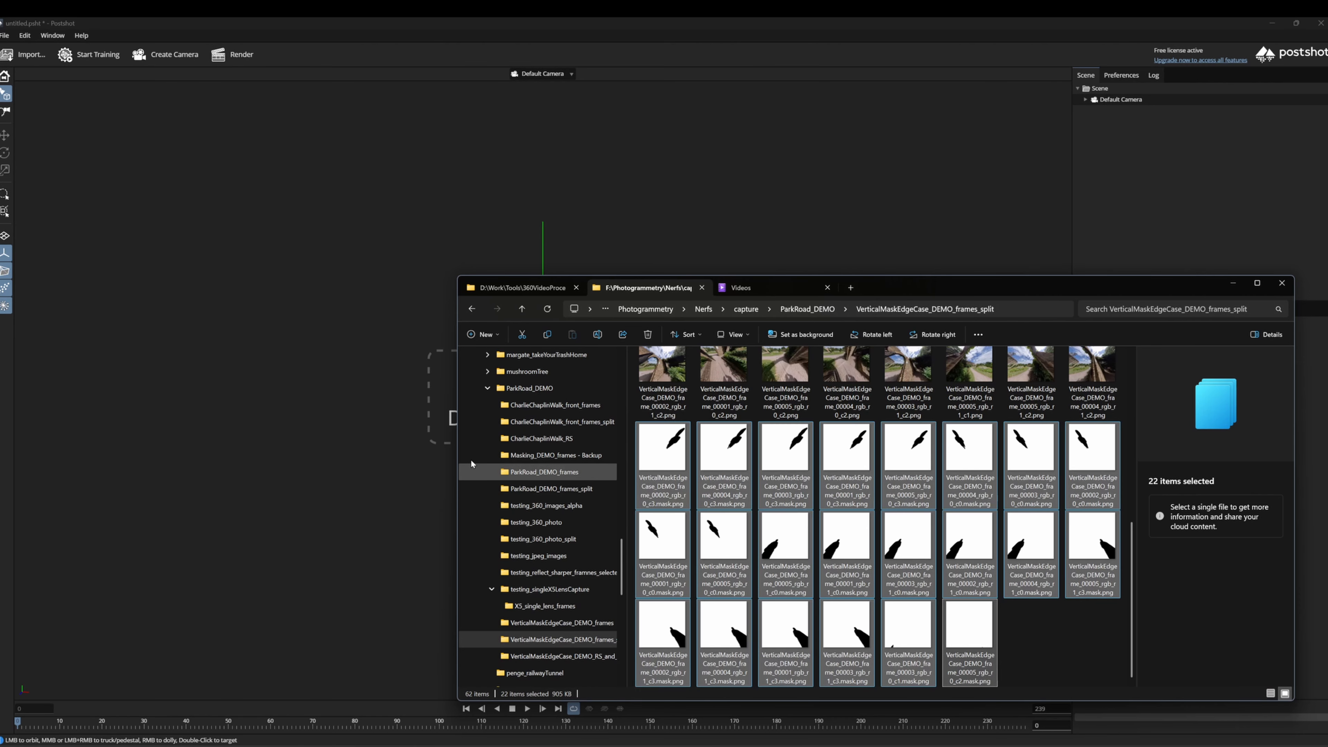
# Bring Postshot to the front, look around the early radiance field and pause its training.
pyautogui.click(634, 141)
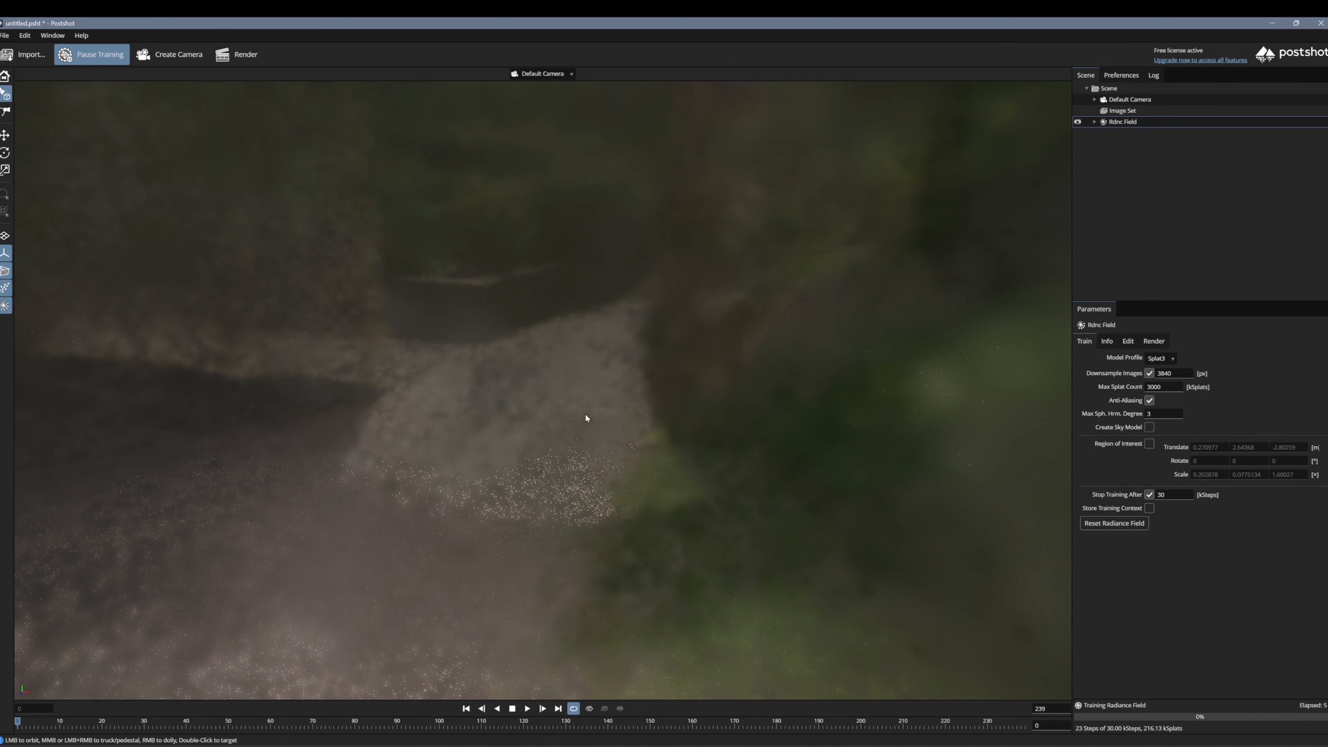
pyautogui.moveTo(535, 480); pyautogui.dragTo(638, 602)
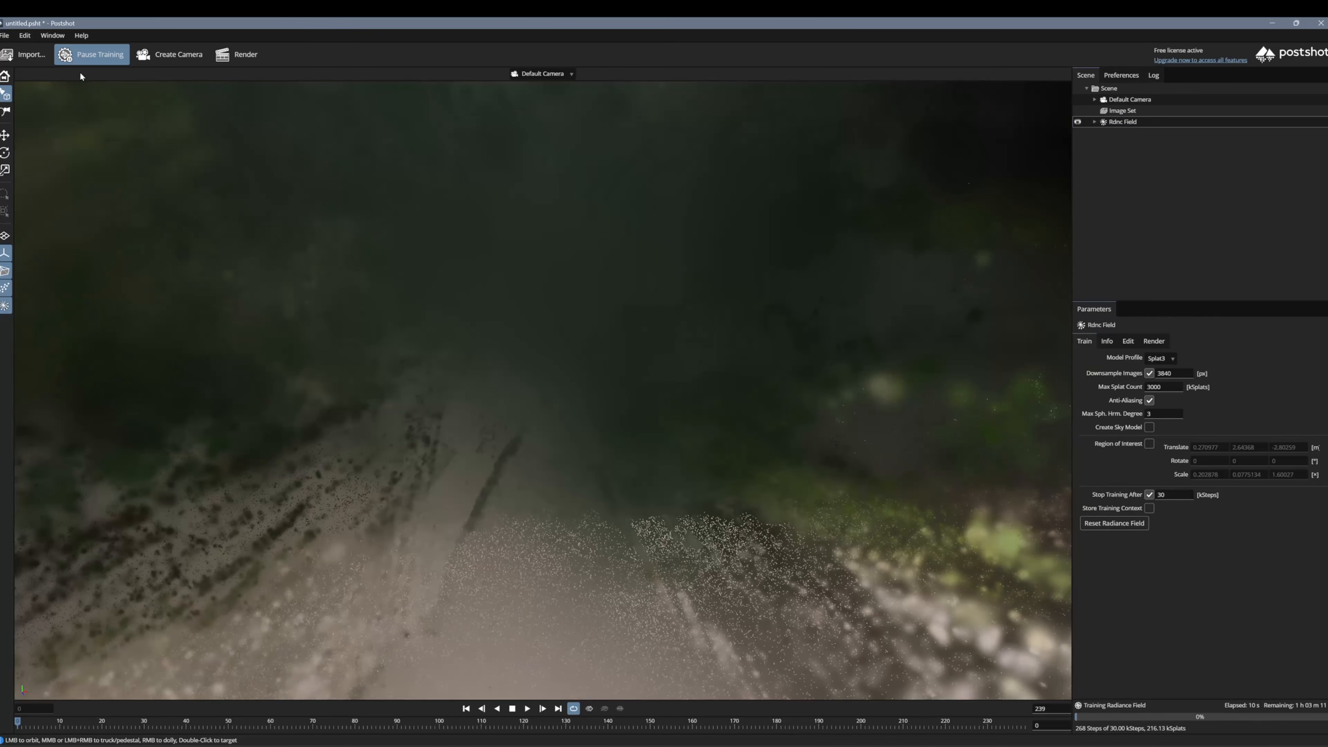
pyautogui.click(89, 54)
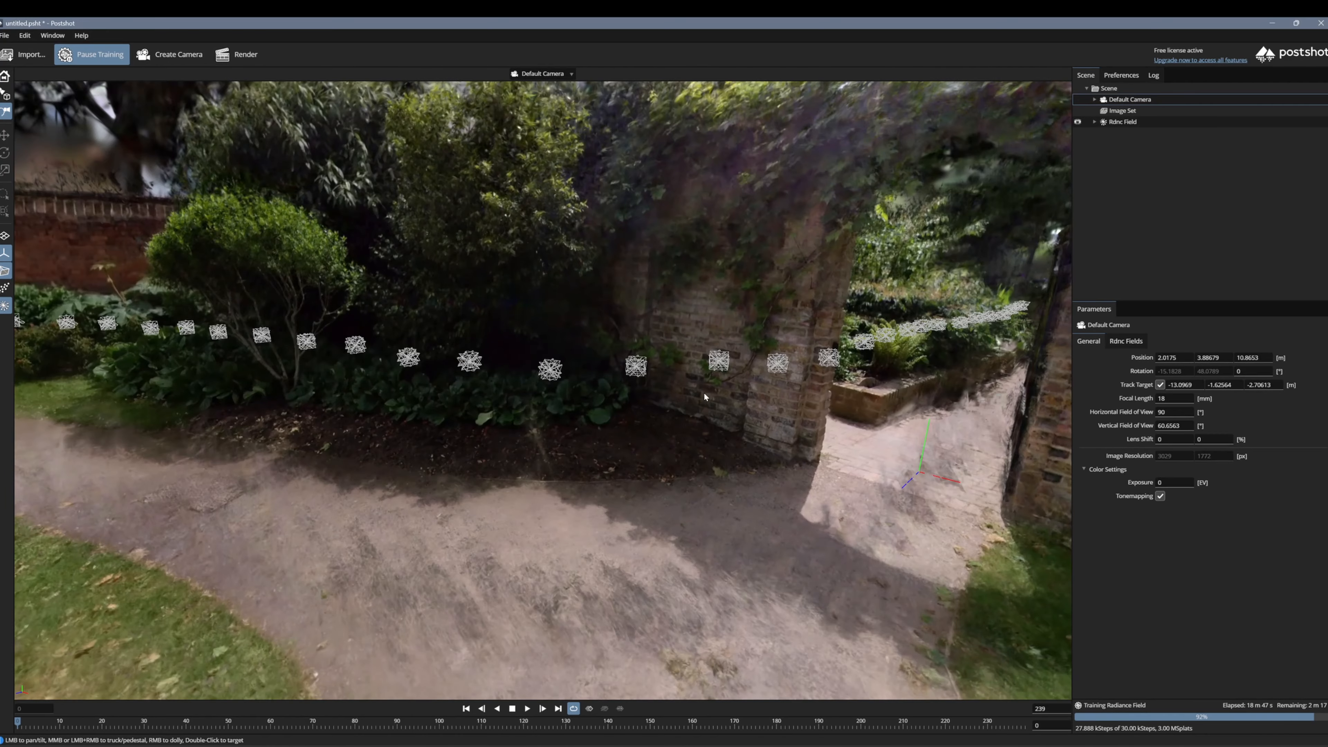
# Examine the nearly finished garden scene around the brick archway, including the camera positions along the path.
pyautogui.moveTo(728, 429); pyautogui.dragTo(614, 420, button='right')
pyautogui.moveTo(653, 420); pyautogui.dragTo(612, 418)
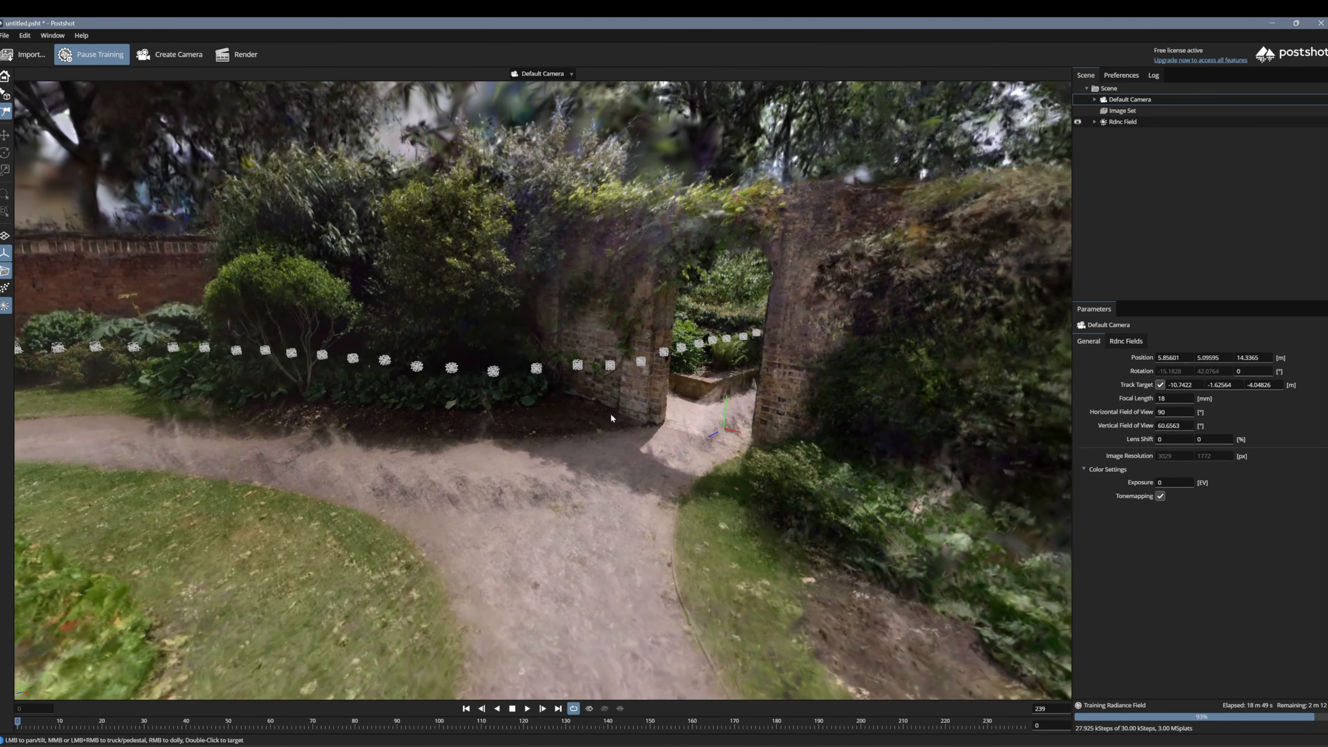
pyautogui.moveTo(612, 418); pyautogui.dragTo(790, 430, button='right')
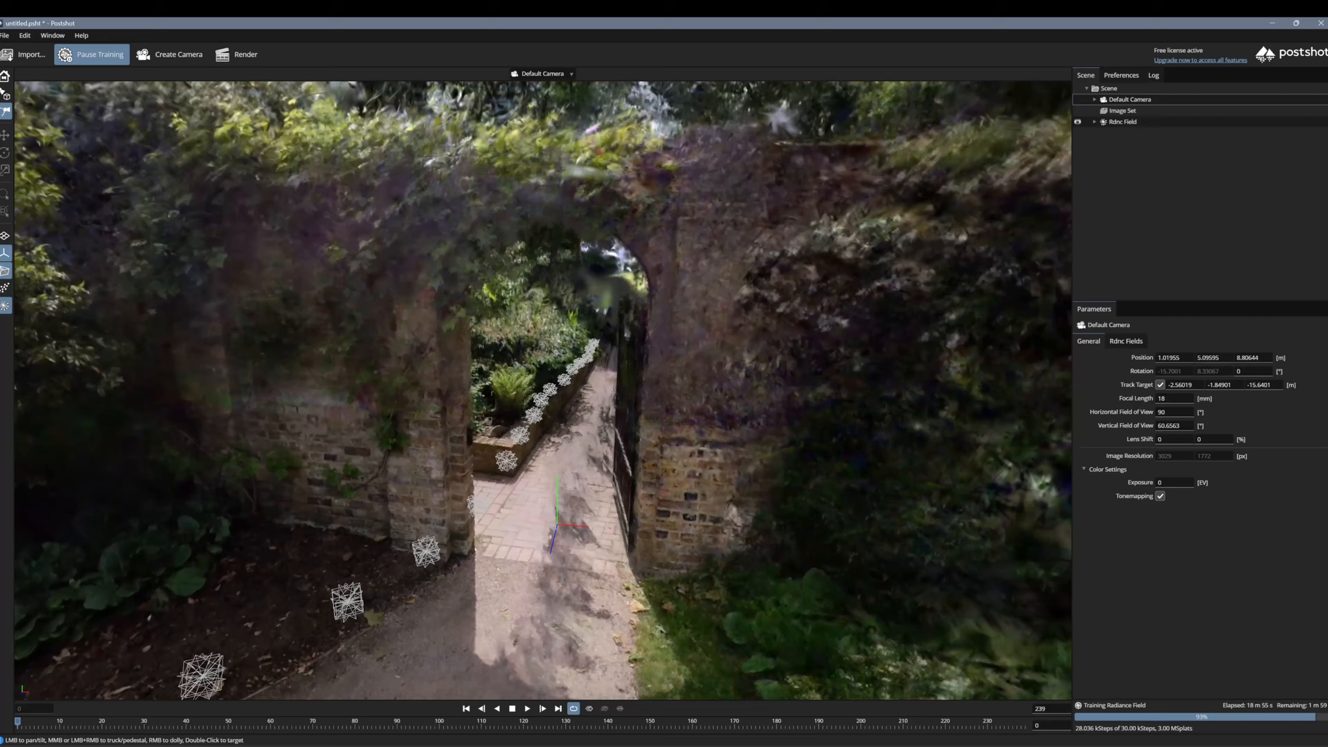
pyautogui.moveTo(544, 387); pyautogui.dragTo(633, 391)
pyautogui.press('a')
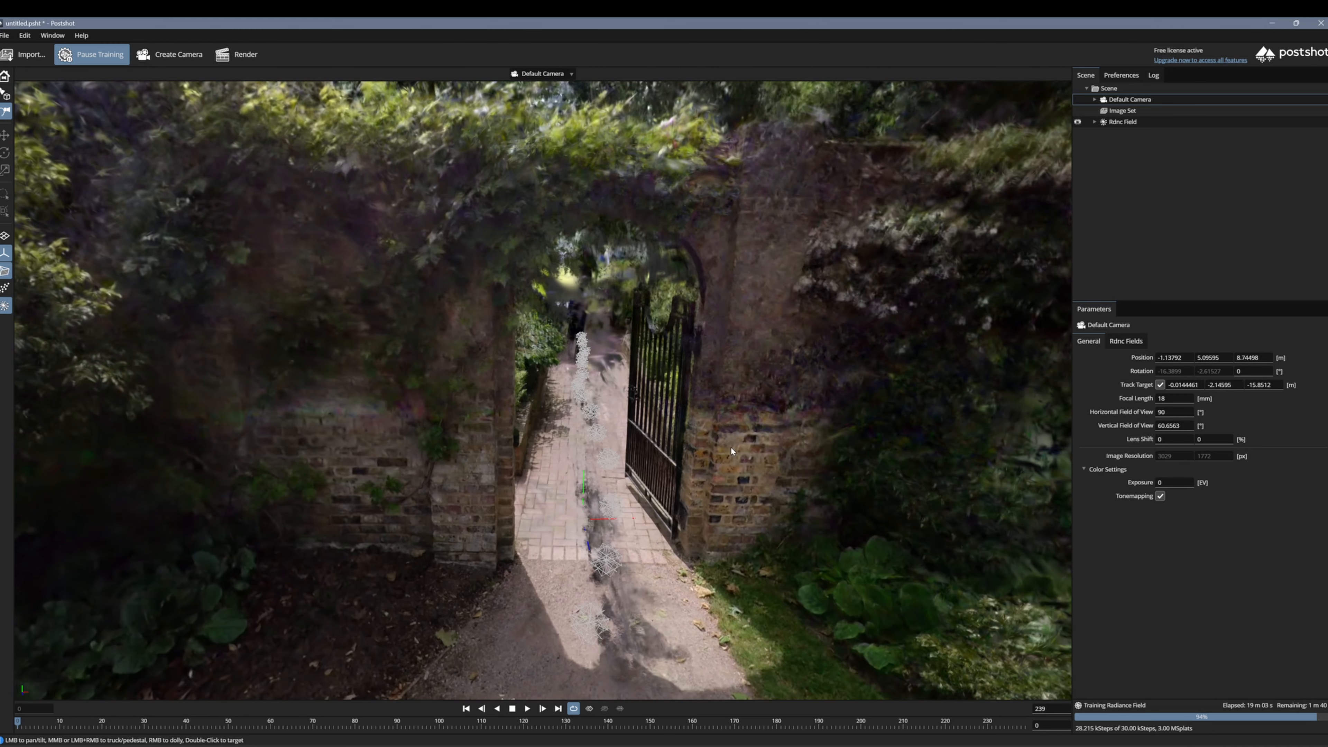
pyautogui.moveTo(656, 480); pyautogui.dragTo(267, 240, button='right')
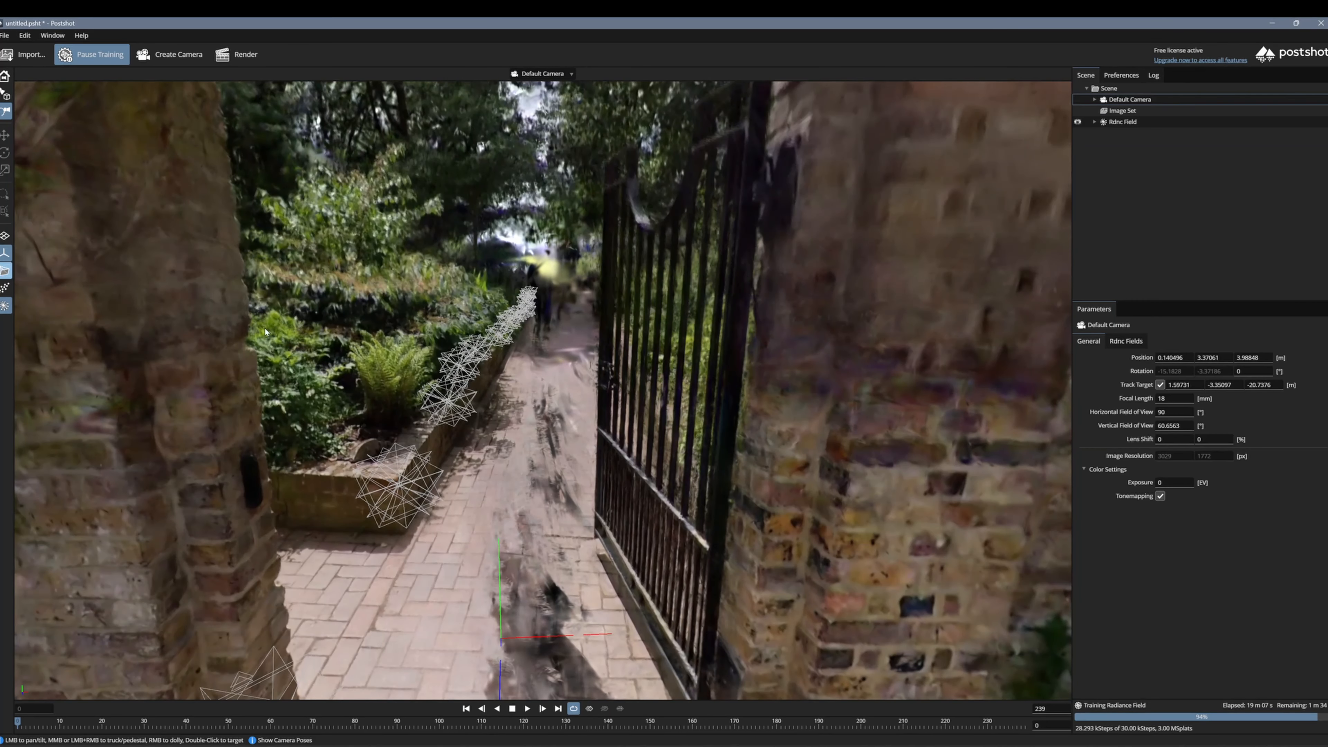
# Hide the camera poses and inspect the brick walkway beyond the open gate.
pyautogui.click(5, 270)
pyautogui.moveTo(470, 381); pyautogui.dragTo(491, 345)
pyautogui.moveTo(492, 345); pyautogui.dragTo(479, 296, button='right')
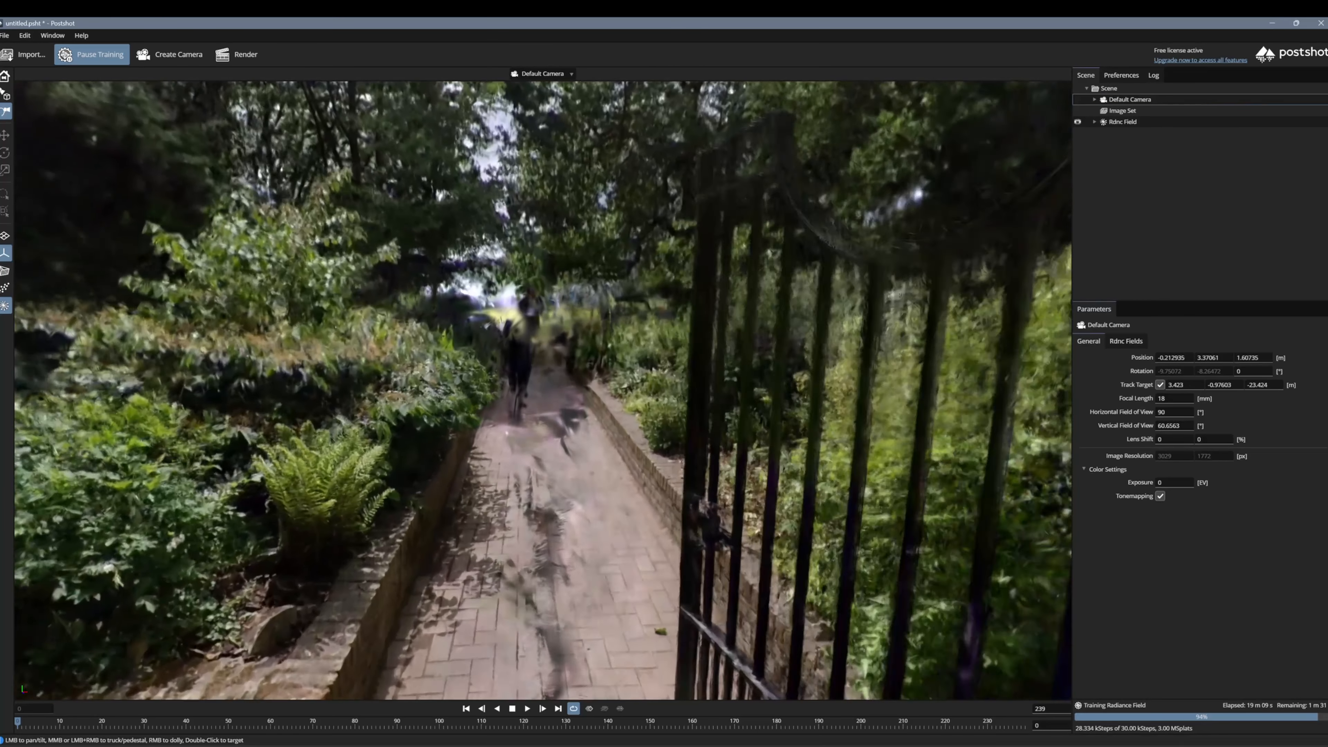
pyautogui.moveTo(523, 670); pyautogui.dragTo(522, 631, button='right')
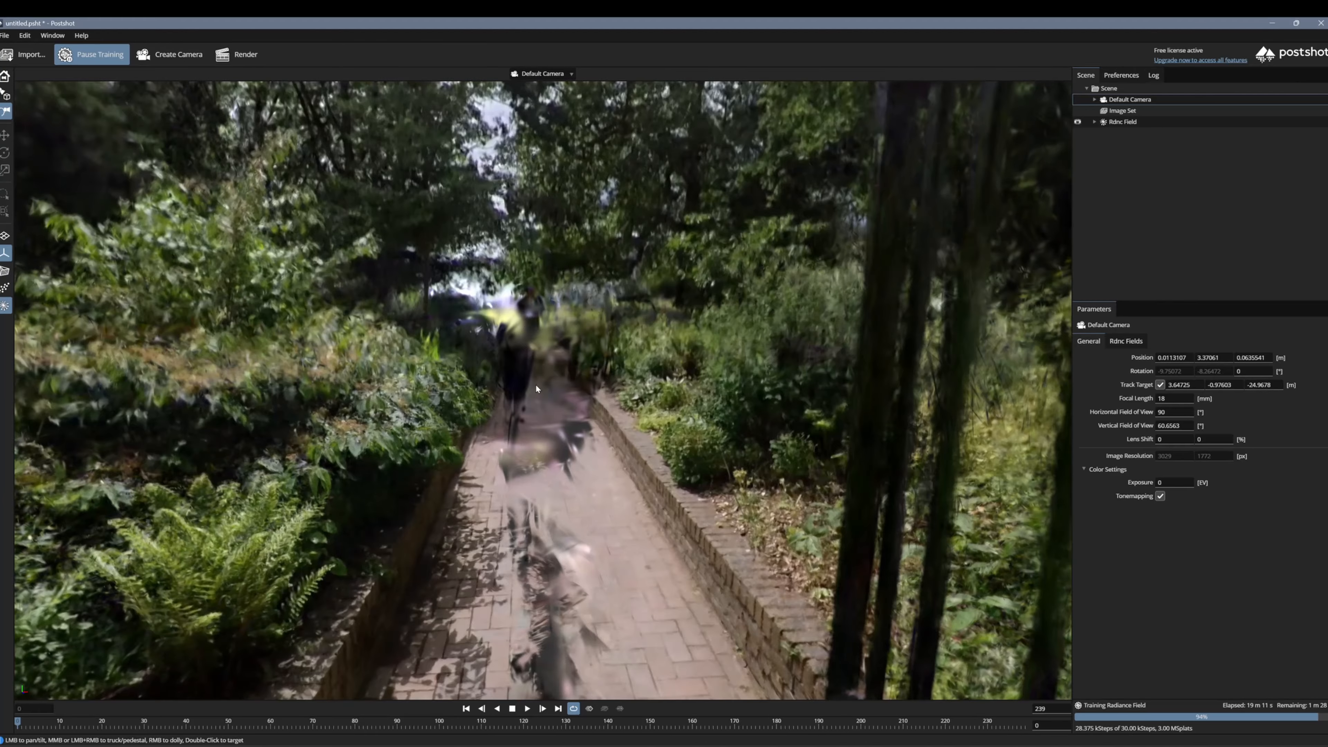
pyautogui.moveTo(536, 390); pyautogui.dragTo(521, 413, button='right')
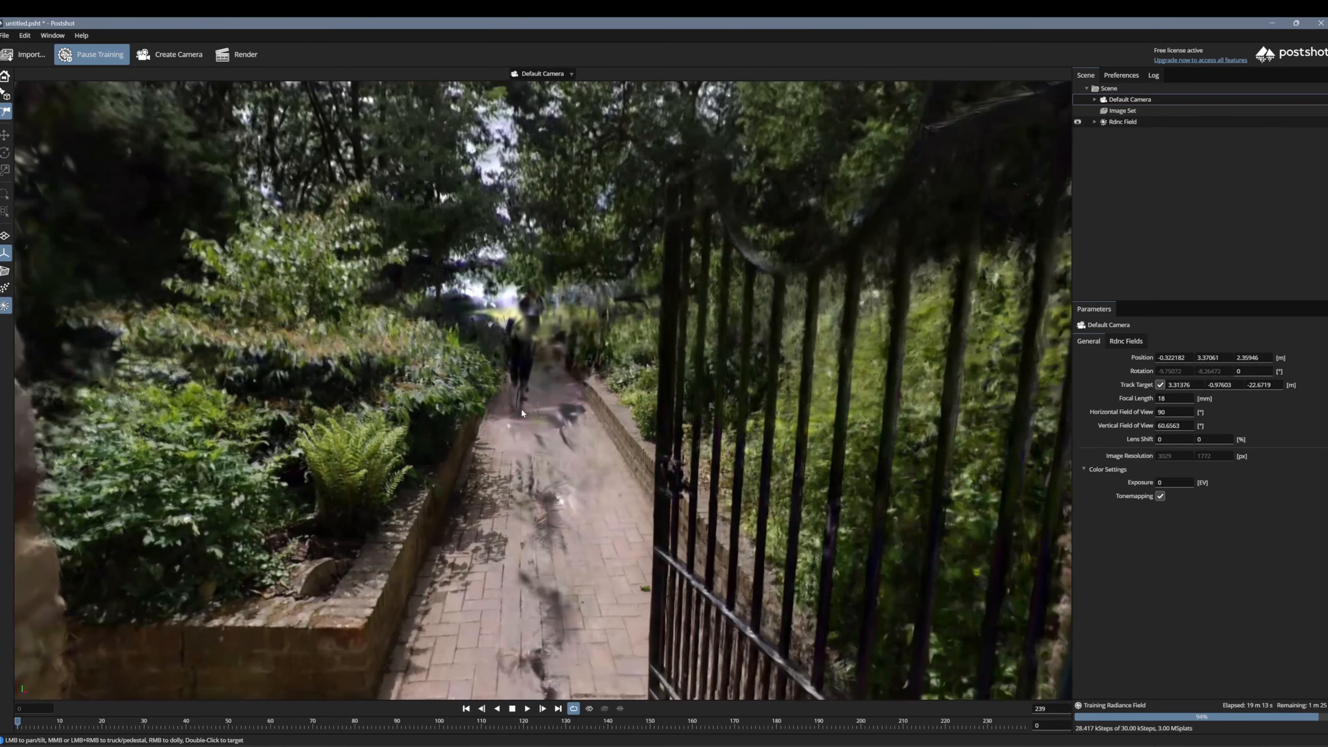
# Examine the circular flower bed, the house beside it and the ground of the surrounding path.
pyautogui.moveTo(521, 413); pyautogui.dragTo(883, 416)
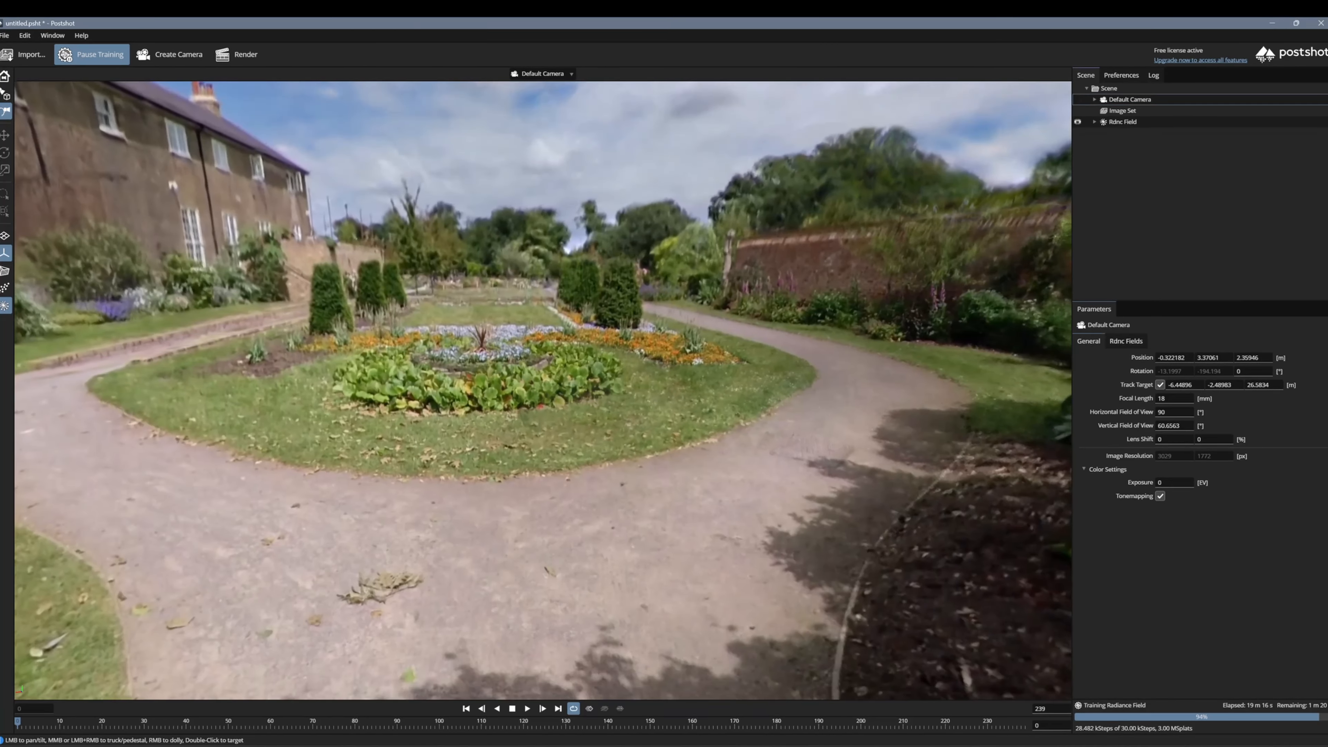
pyautogui.moveTo(884, 416); pyautogui.dragTo(906, 360, button='right')
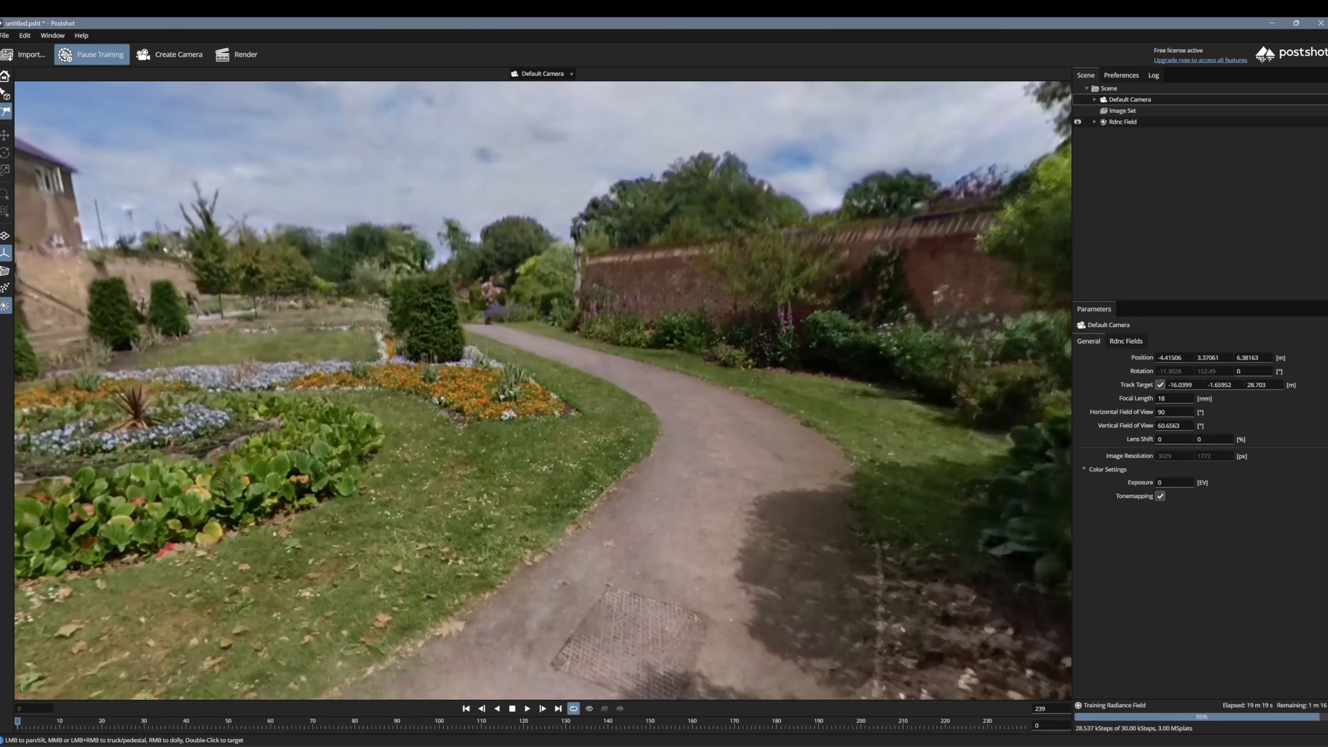
pyautogui.moveTo(345, 407); pyautogui.dragTo(296, 422)
pyautogui.moveTo(296, 422); pyautogui.dragTo(297, 423, button='right')
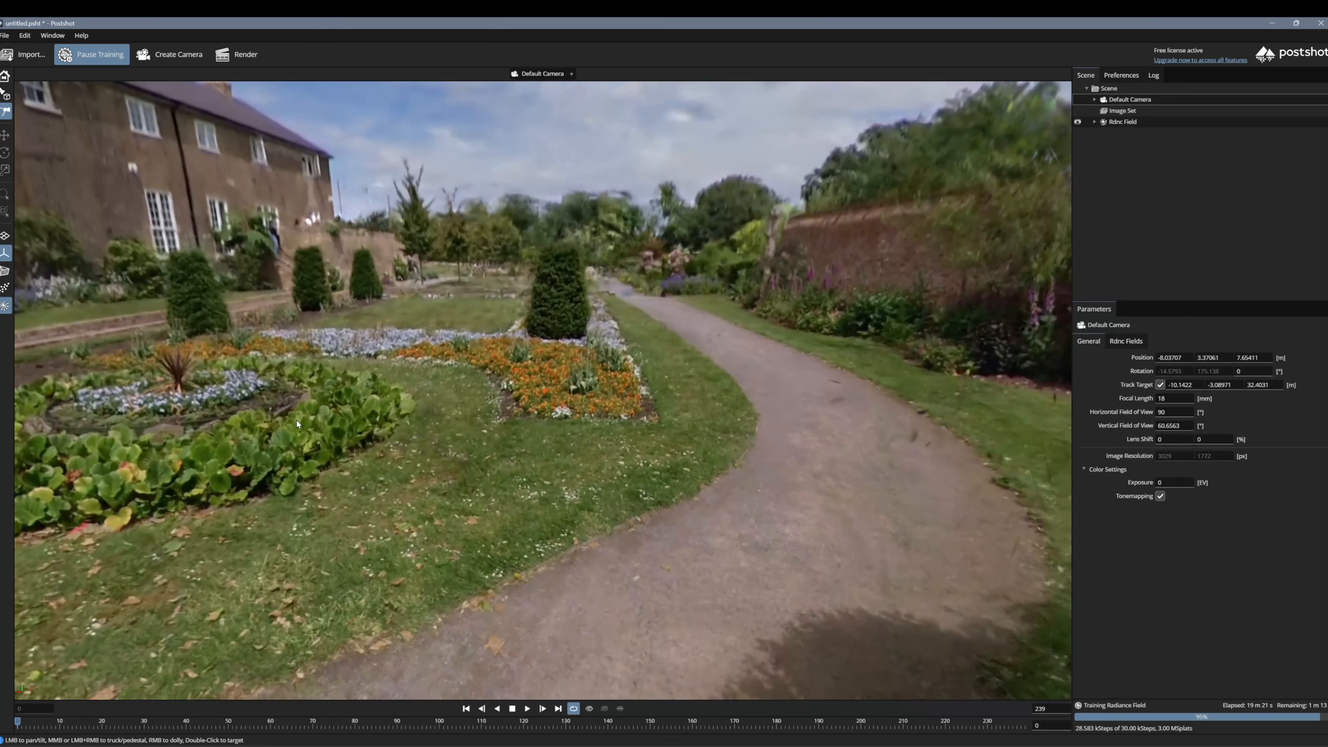
pyautogui.moveTo(296, 424); pyautogui.dragTo(163, 474)
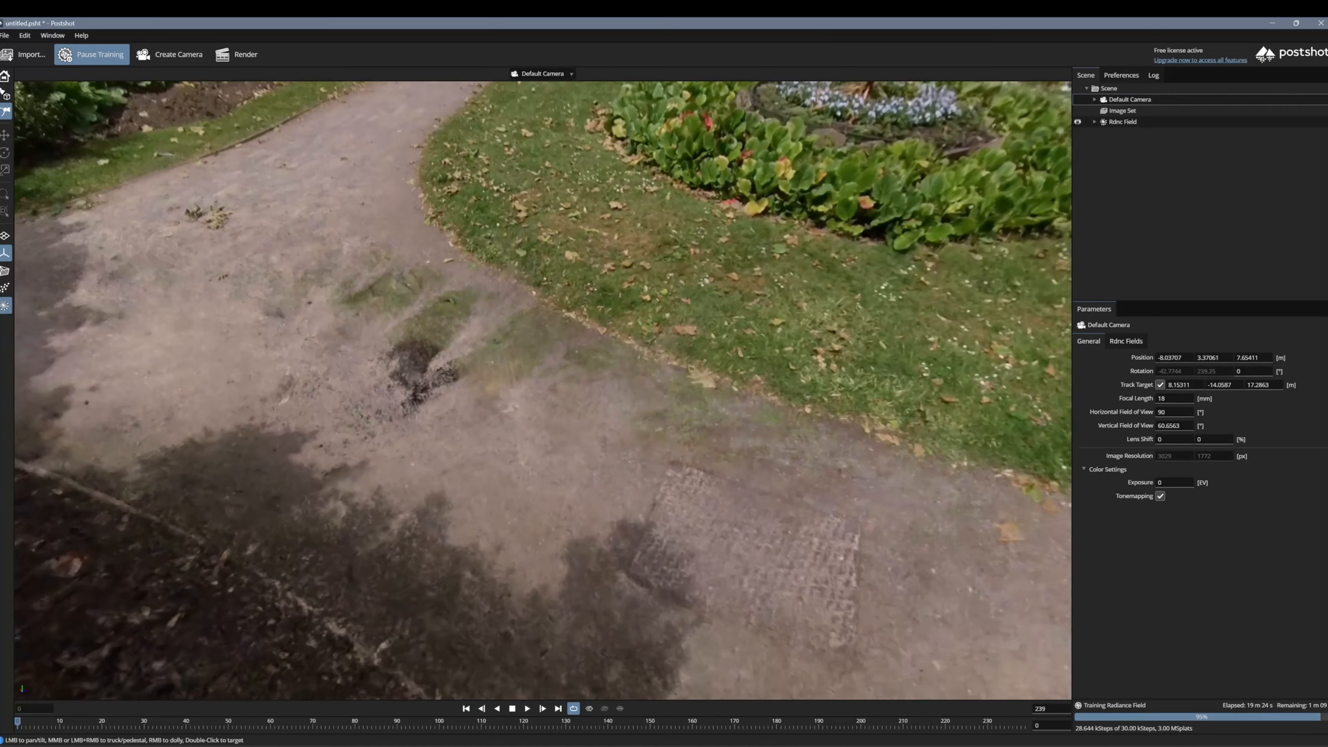
pyautogui.moveTo(162, 473); pyautogui.dragTo(144, 460, button='right')
pyautogui.moveTo(144, 460); pyautogui.dragTo(144, 494)
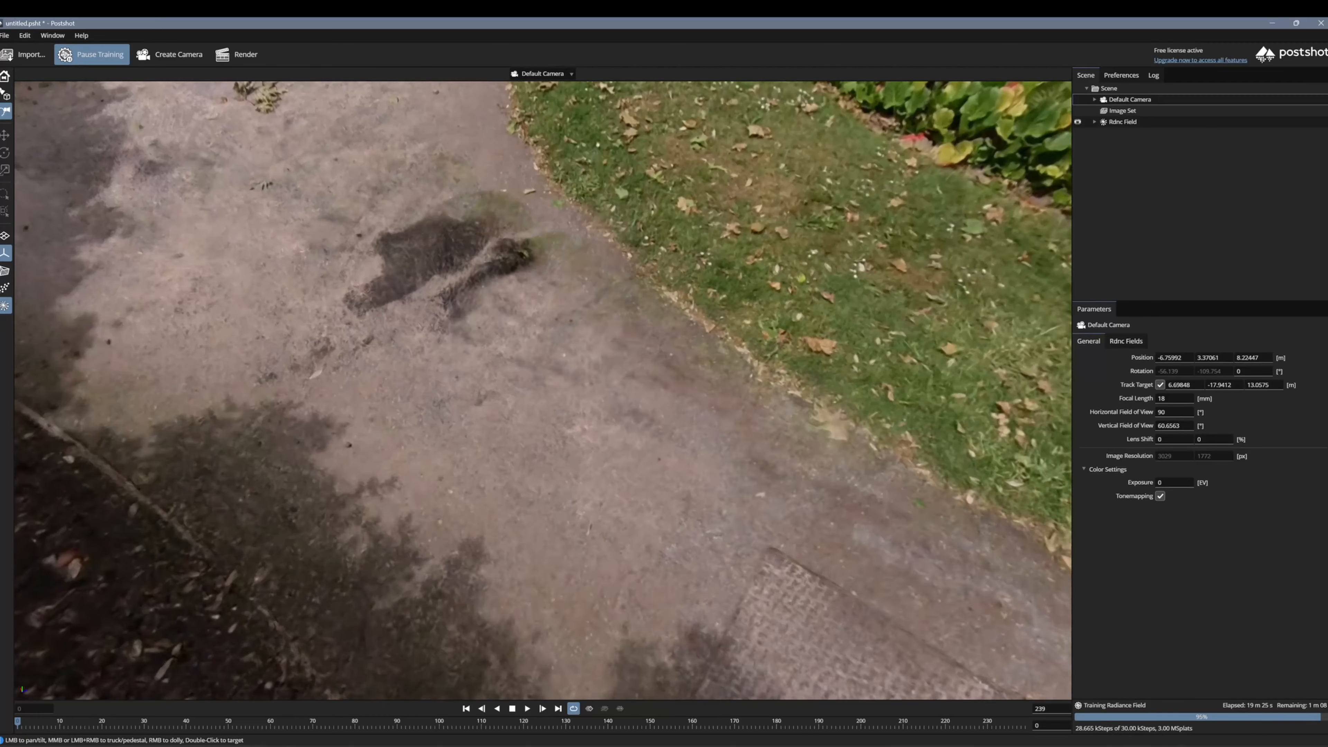
pyautogui.moveTo(144, 495); pyautogui.dragTo(144, 484, button='right')
pyautogui.moveTo(144, 484); pyautogui.dragTo(379, 410)
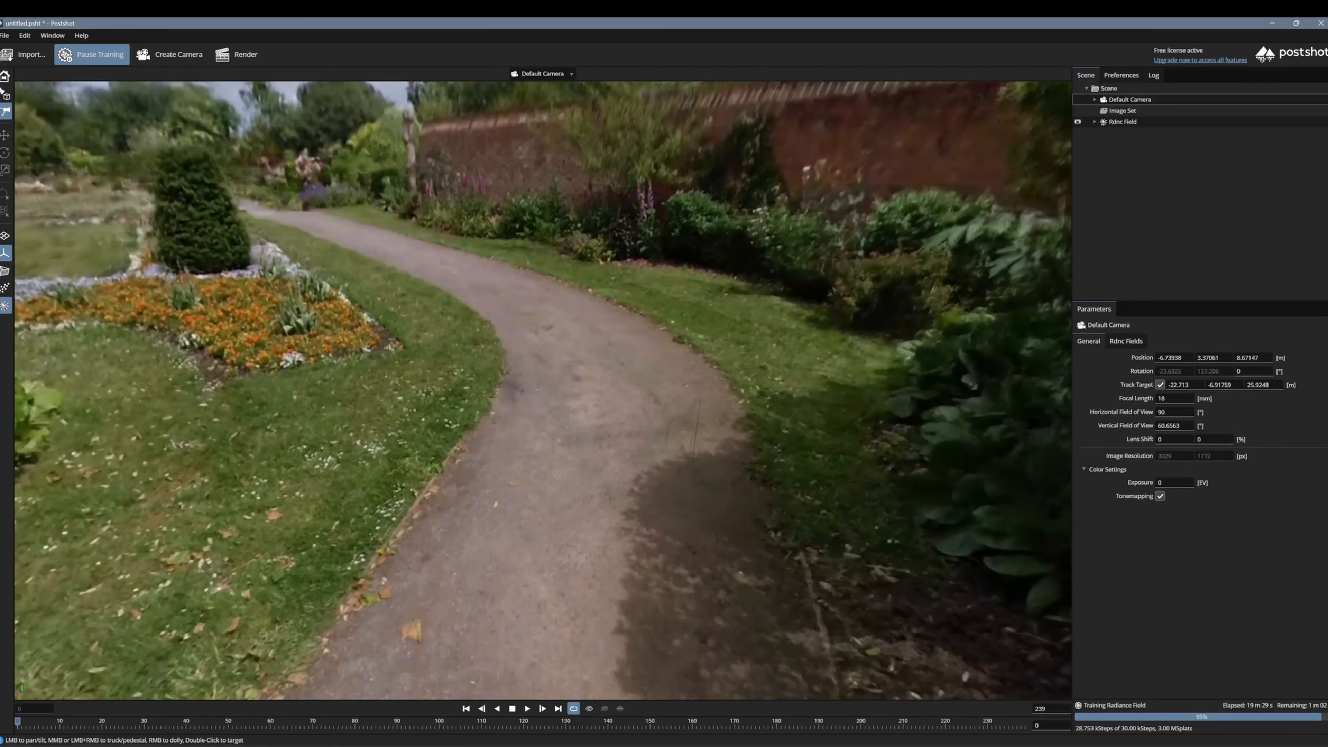
# Inspect the curved path's surface and its shadowed areas from several closer viewpoints.
pyautogui.moveTo(378, 411); pyautogui.dragTo(385, 387, button='right')
pyautogui.moveTo(484, 528); pyautogui.dragTo(486, 480, button='right')
pyautogui.moveTo(692, 514); pyautogui.dragTo(370, 514)
pyautogui.moveTo(370, 514); pyautogui.dragTo(370, 504, button='right')
pyautogui.moveTo(682, 492); pyautogui.dragTo(682, 484, button='right')
pyautogui.moveTo(681, 483); pyautogui.dragTo(685, 476)
pyautogui.moveTo(682, 476); pyautogui.dragTo(681, 485, button='right')
pyautogui.moveTo(682, 485); pyautogui.dragTo(778, 539)
pyautogui.moveTo(777, 539); pyautogui.dragTo(349, 442, button='right')
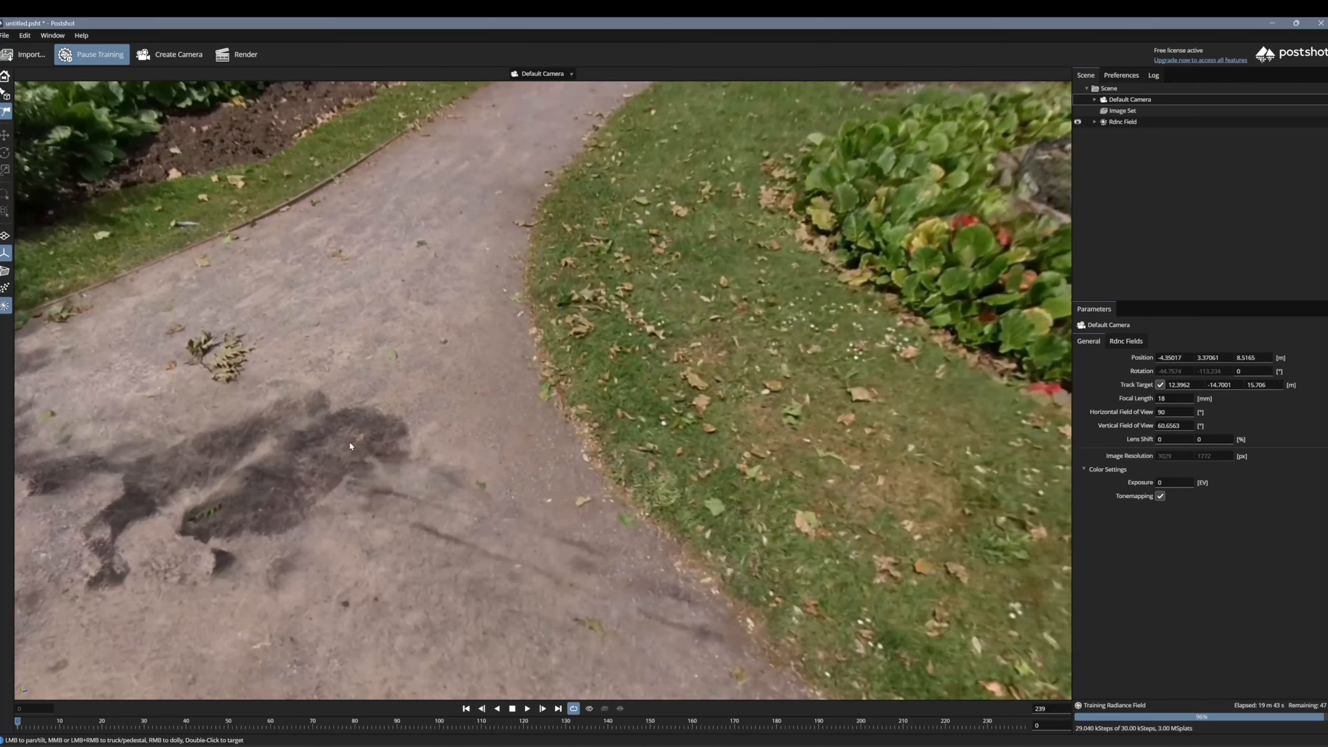
# Return to the brick archway and examine the wall, the iron gate and the walkway behind it.
pyautogui.moveTo(350, 442); pyautogui.dragTo(209, 359)
pyautogui.moveTo(209, 359); pyautogui.dragTo(215, 340, button='right')
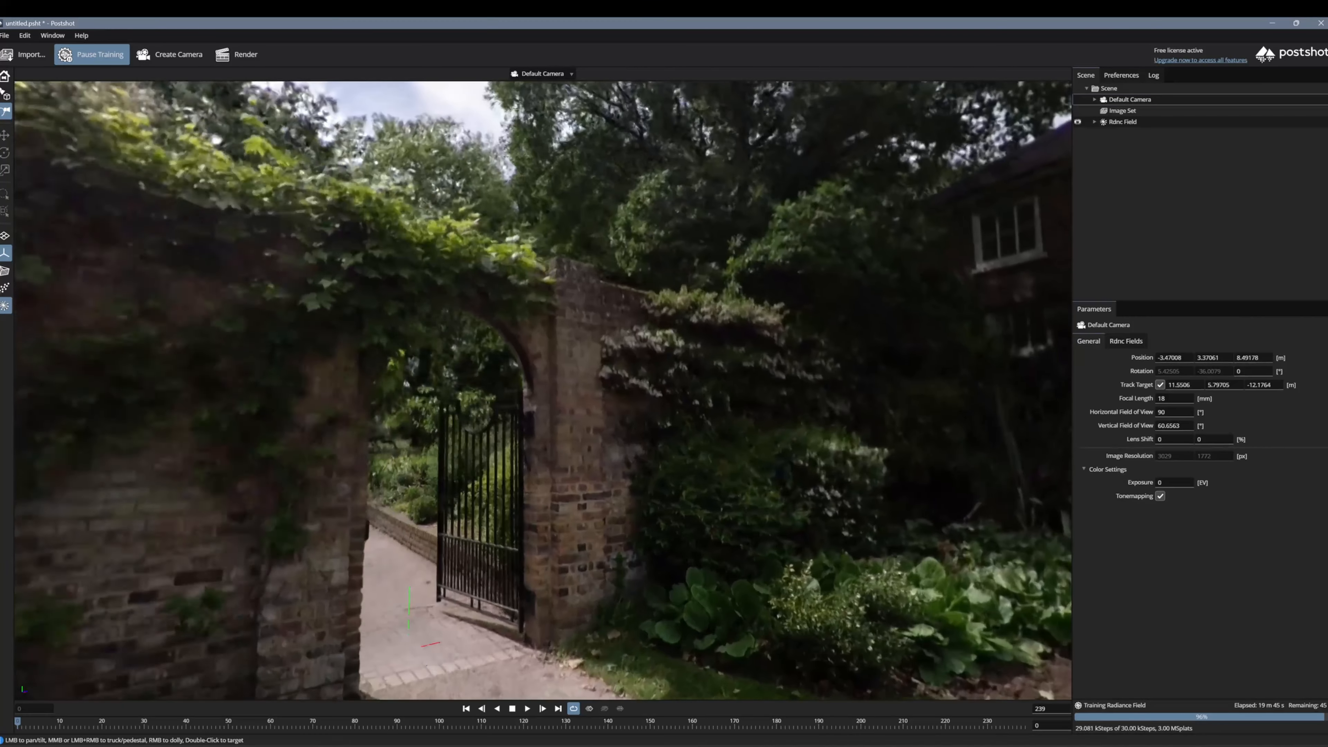
pyautogui.moveTo(214, 340); pyautogui.dragTo(192, 357)
pyautogui.moveTo(333, 431); pyautogui.dragTo(339, 431, button='right')
pyautogui.moveTo(339, 431); pyautogui.dragTo(340, 430)
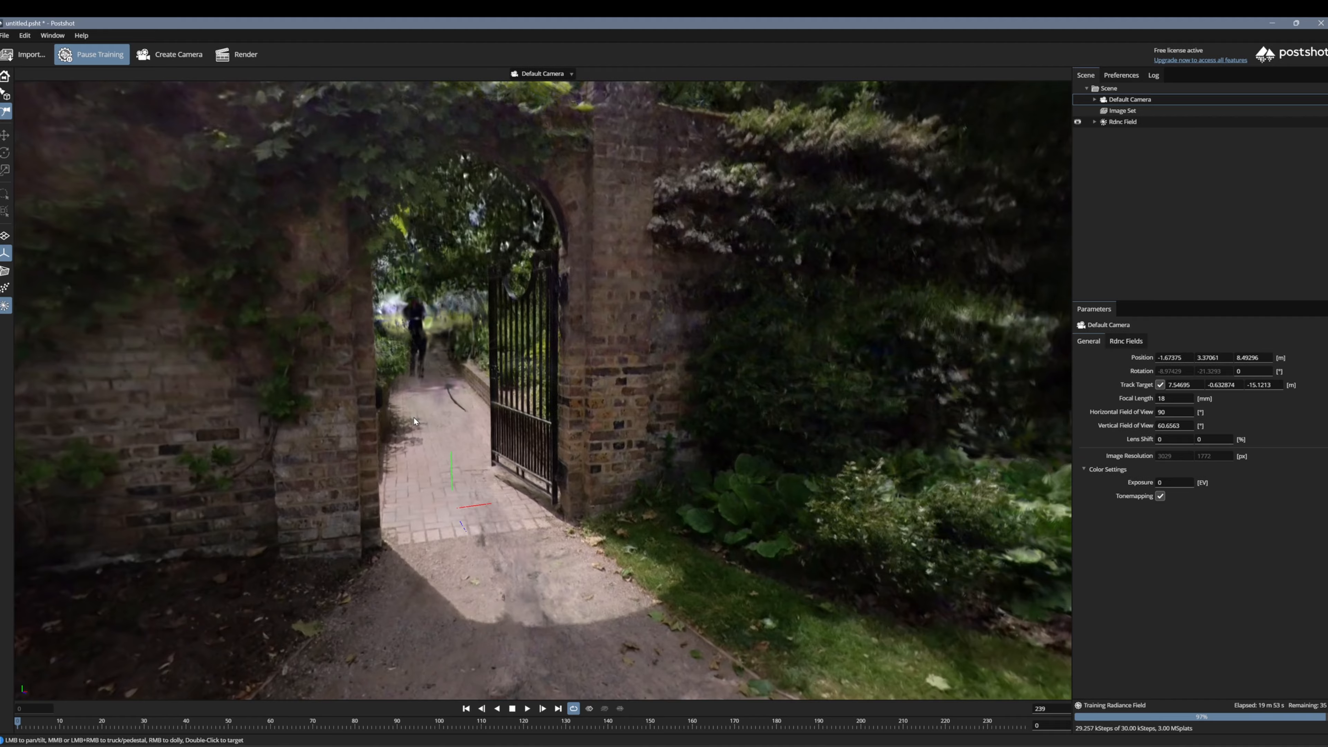
pyautogui.moveTo(414, 418); pyautogui.dragTo(1111, 380)
pyautogui.press('d')
pyautogui.moveTo(422, 348); pyautogui.dragTo(492, 400)
pyautogui.press('w')
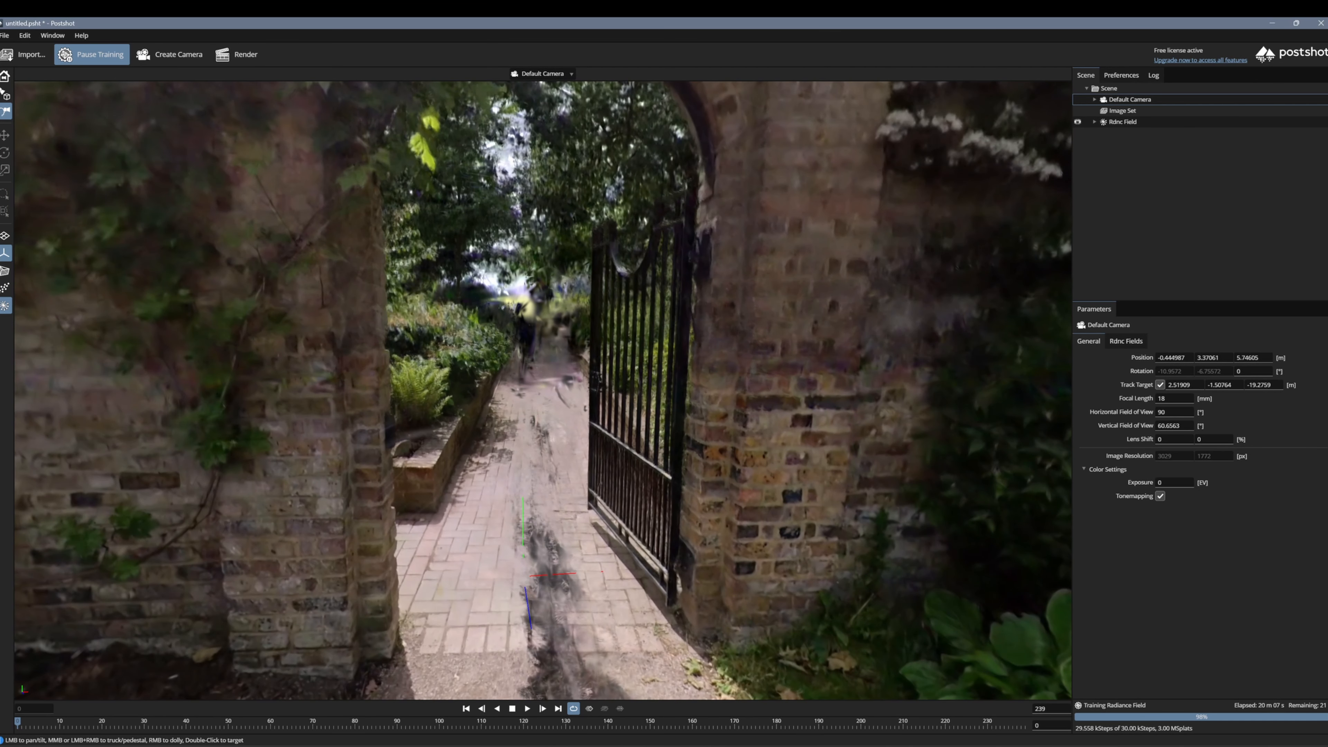
# Switch to the 360 Video Splat Prep window.
pyautogui.moveTo(1021, 745)
pyautogui.moveTo(1115, 746)
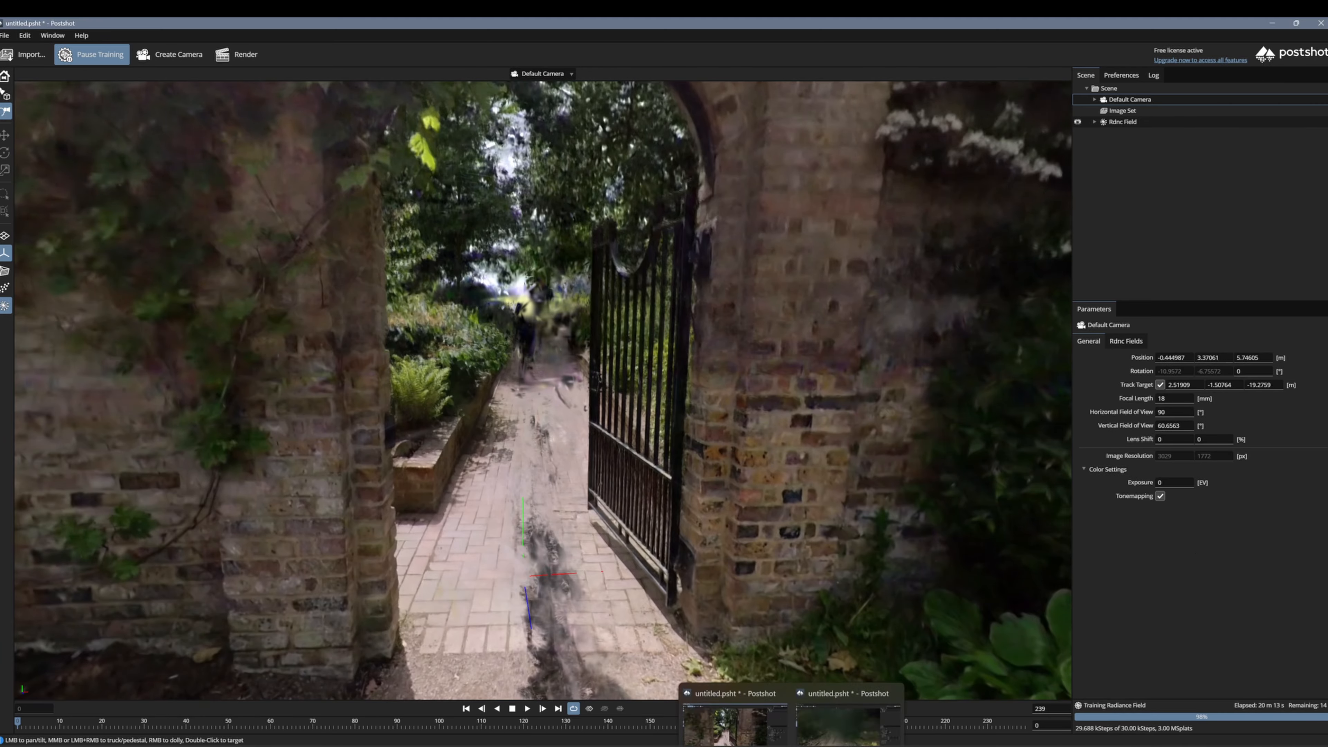
pyautogui.moveTo(650, 745)
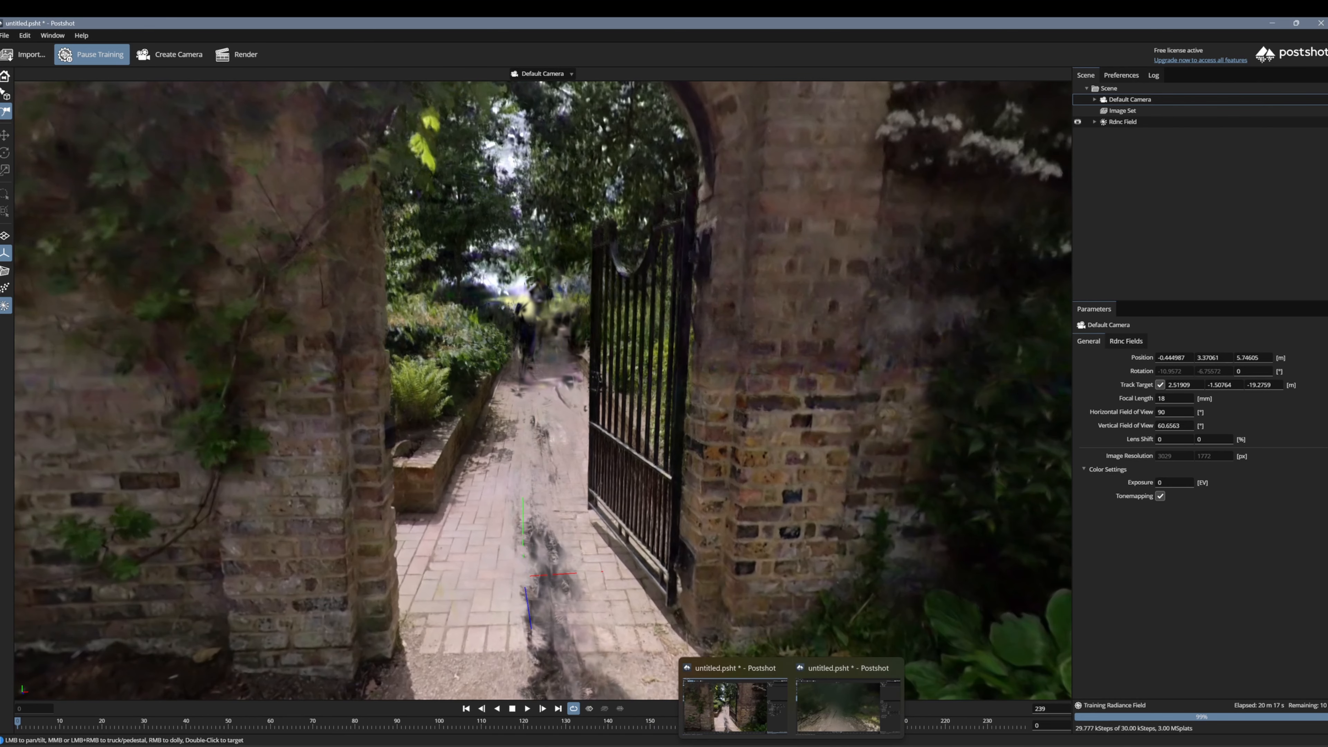
pyautogui.click(1116, 745)
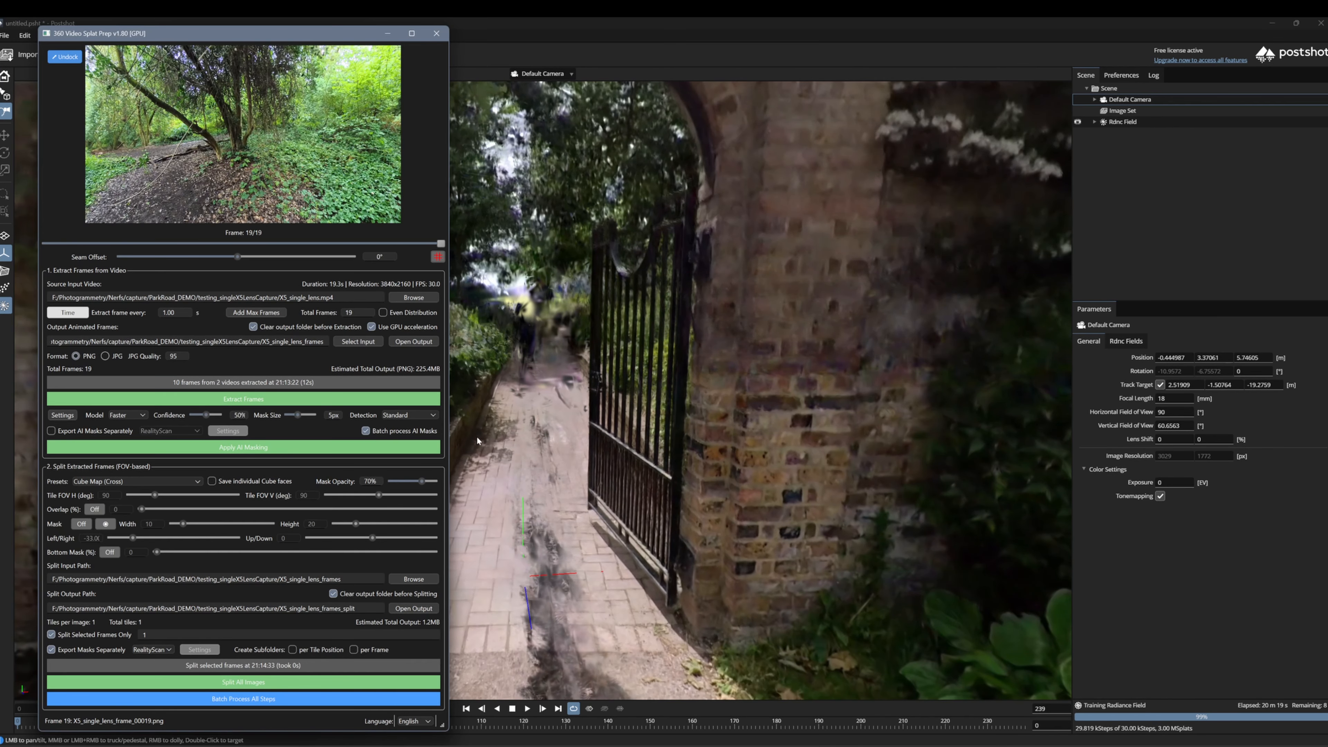